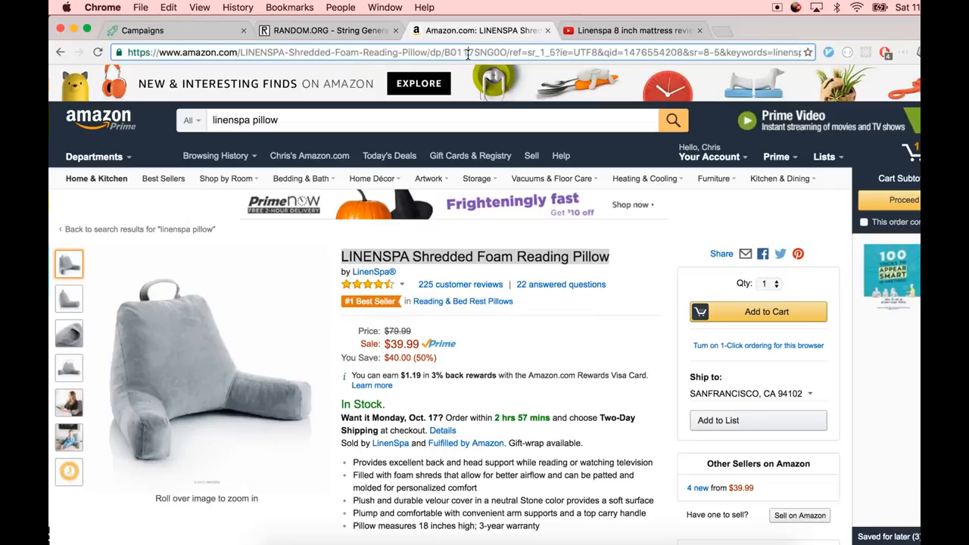
Copy the product ASIN from the Amazon listing URL and paste it into the campaign's Product ASIN field
double_click(458, 52)
key("super+c")
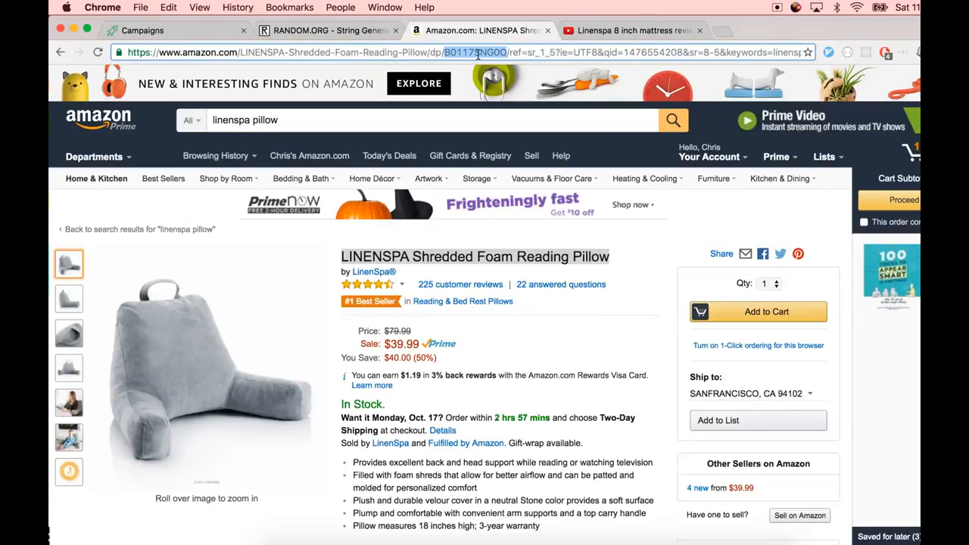
left_click(166, 30)
left_click(249, 155)
key("super+v")
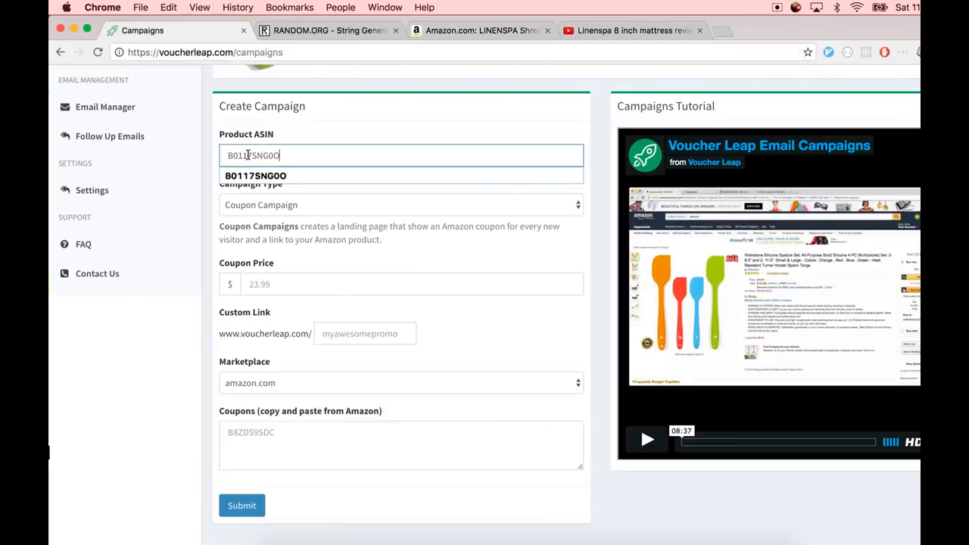
Set the campaign type to Email Campaign and the coupon price to 12.99
left_click(277, 214)
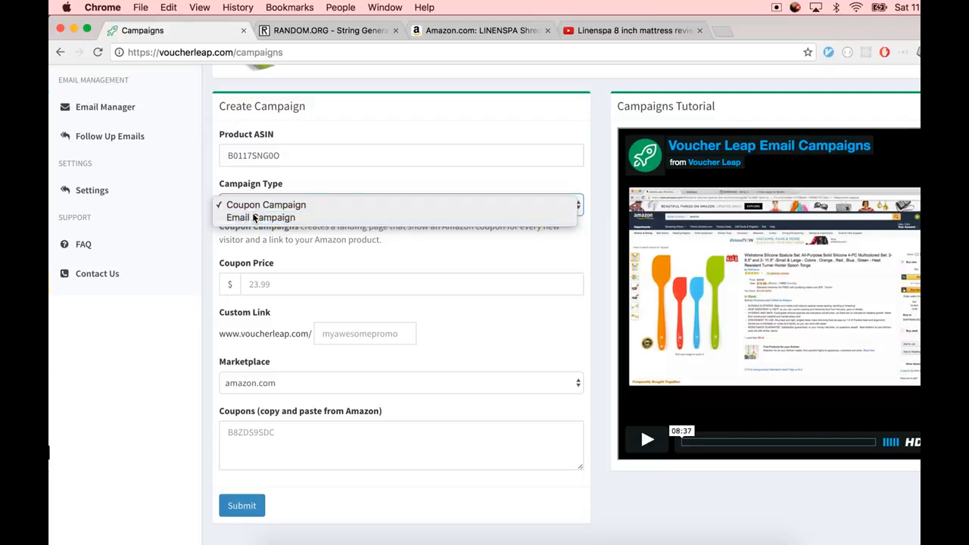
left_click(254, 218)
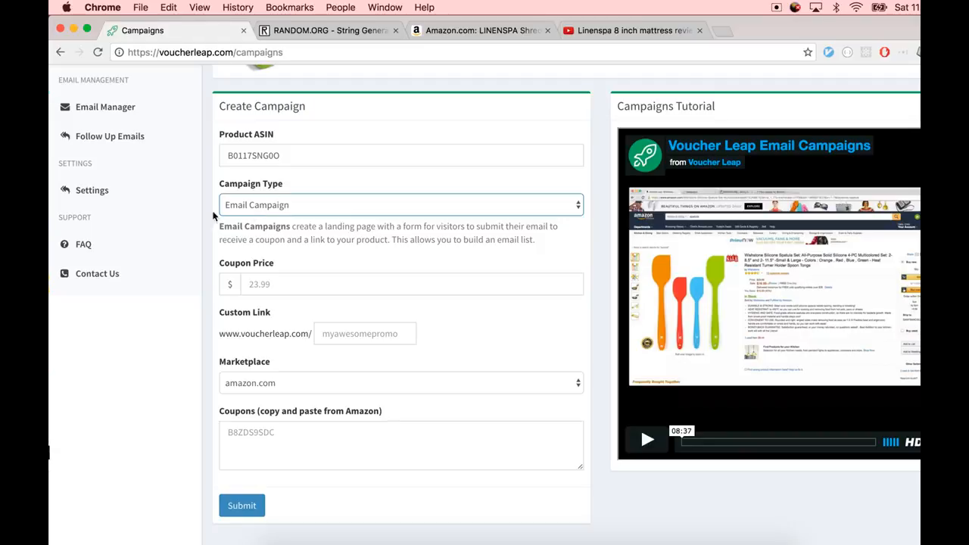
left_click(281, 291)
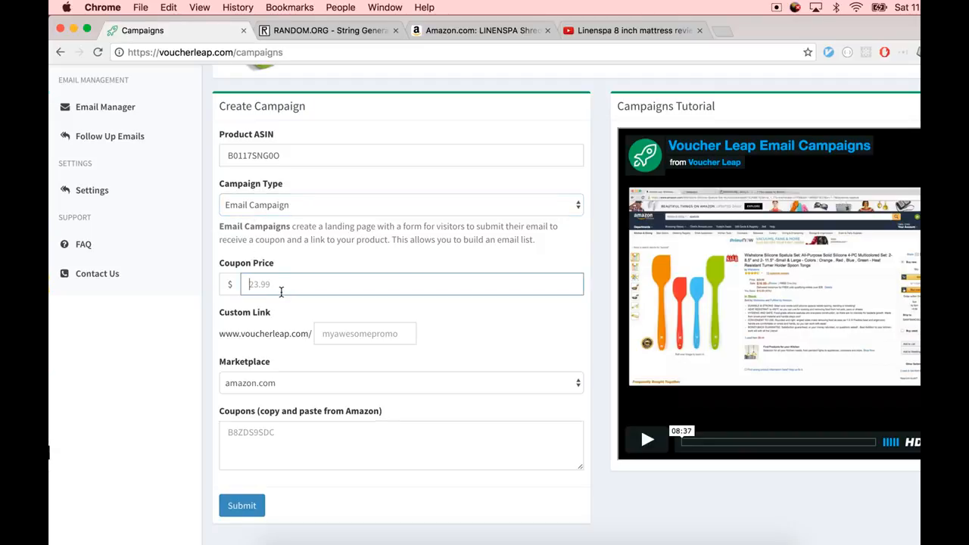
type("12.99")
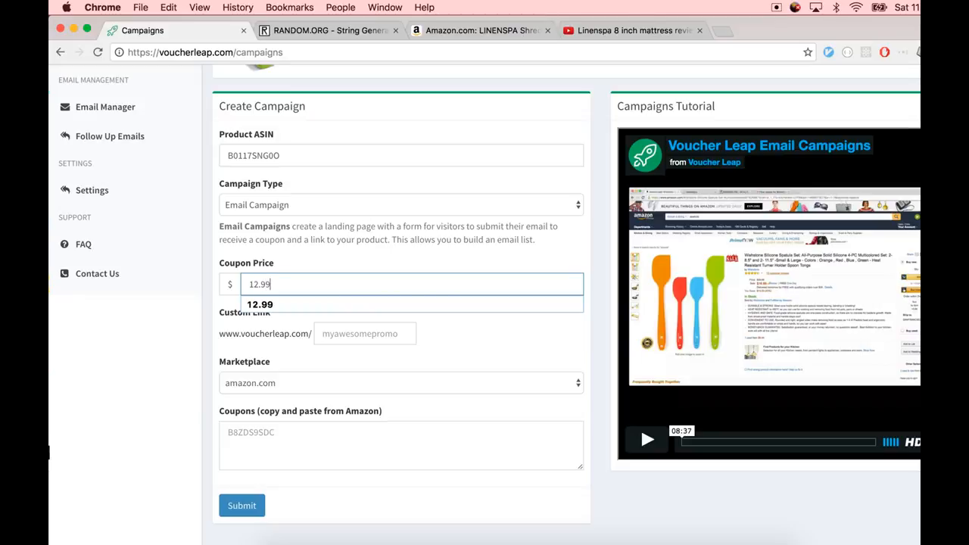
Paste the generated random strings from RANDOM.ORG into the Coupons field as the coupon codes
left_click(283, 461)
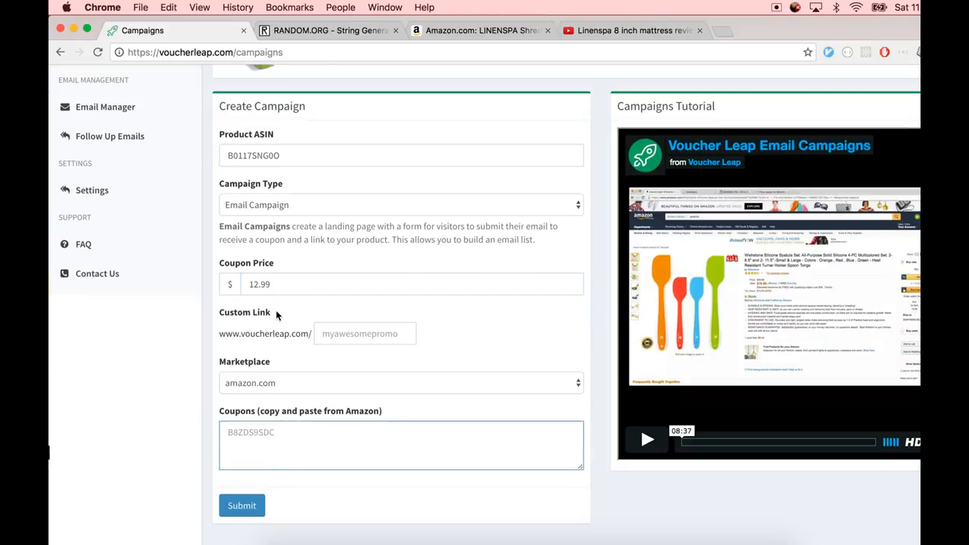
left_click(325, 31)
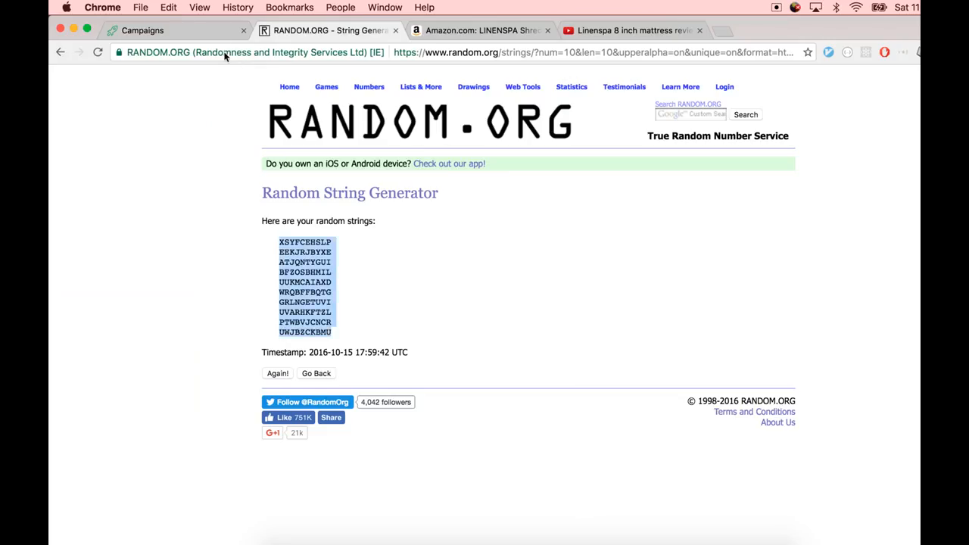
left_click(174, 30)
key("super+v")
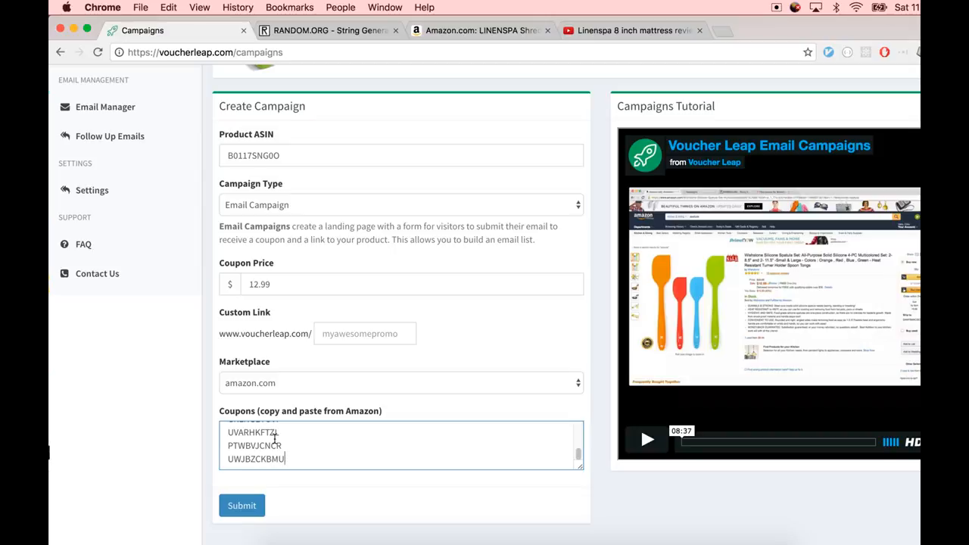
left_click_drag(275, 437, 241, 401)
Set the custom link to linenspaawesomeness and submit the new campaign
left_click(326, 334)
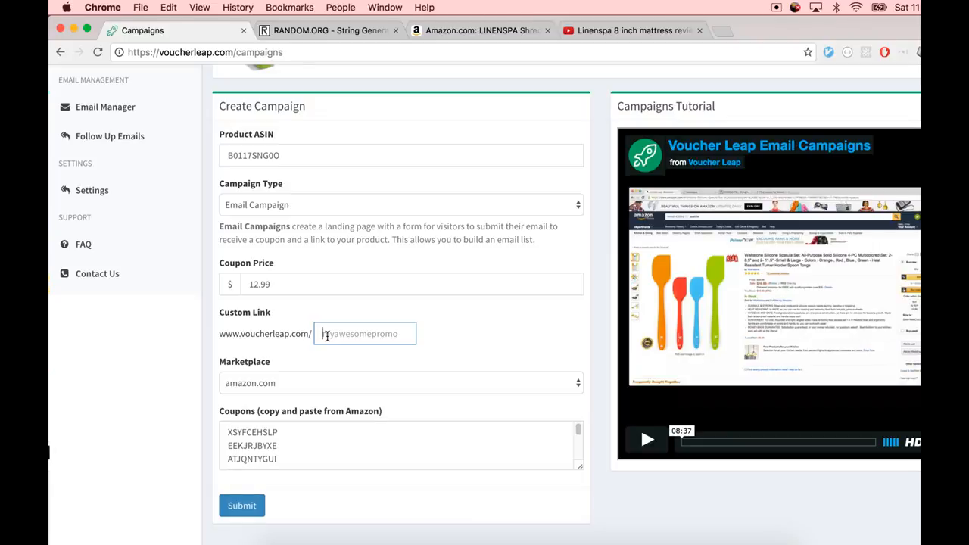
type("linenspaawesome")
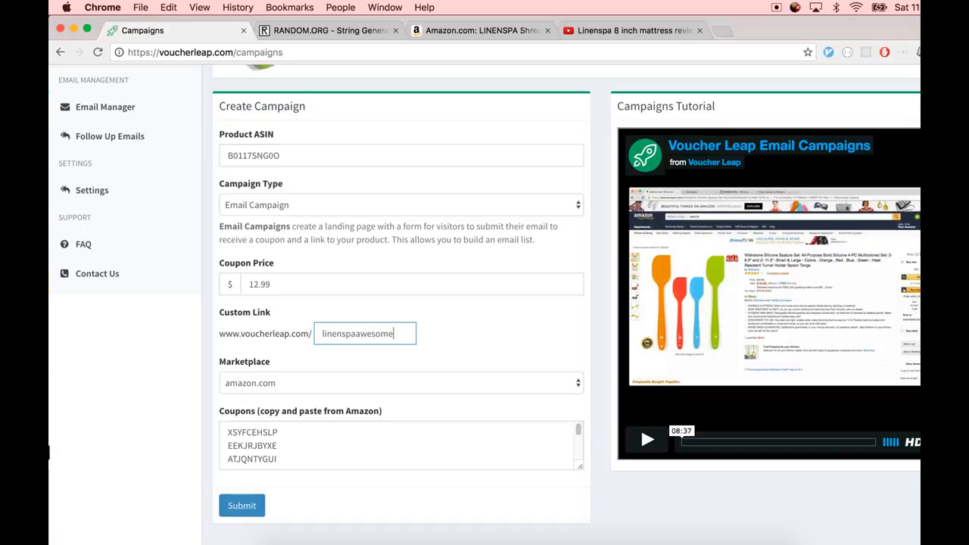
type("ness")
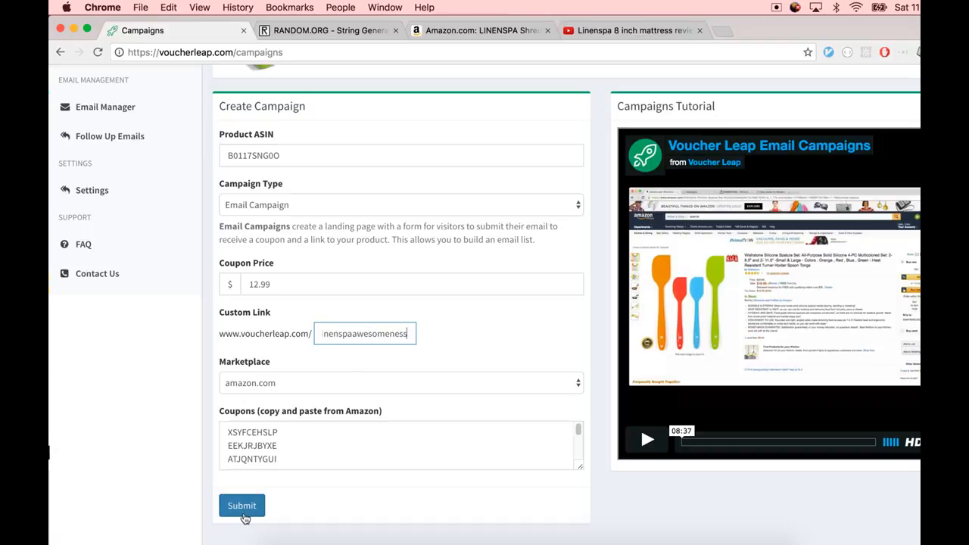
left_click(243, 517)
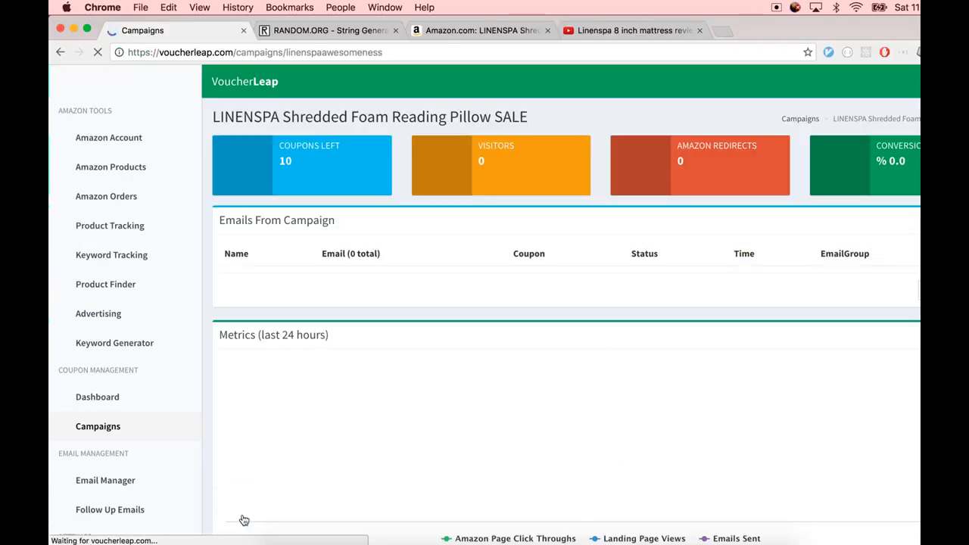
Enable Show Amazon Reviews and Show Features from Amazon in the landing page template, and expand the features list
scroll(363, 381, "down", 5)
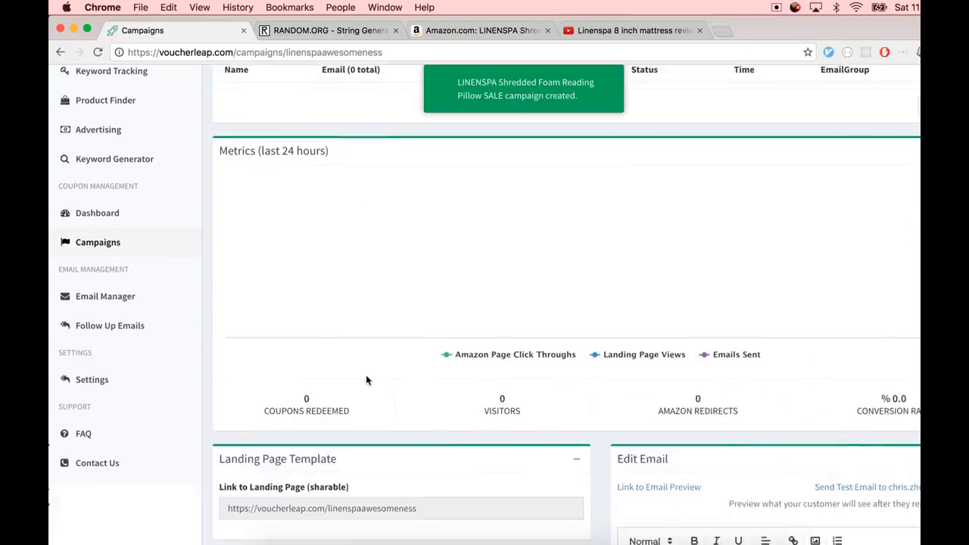
scroll(366, 380, "down", 10)
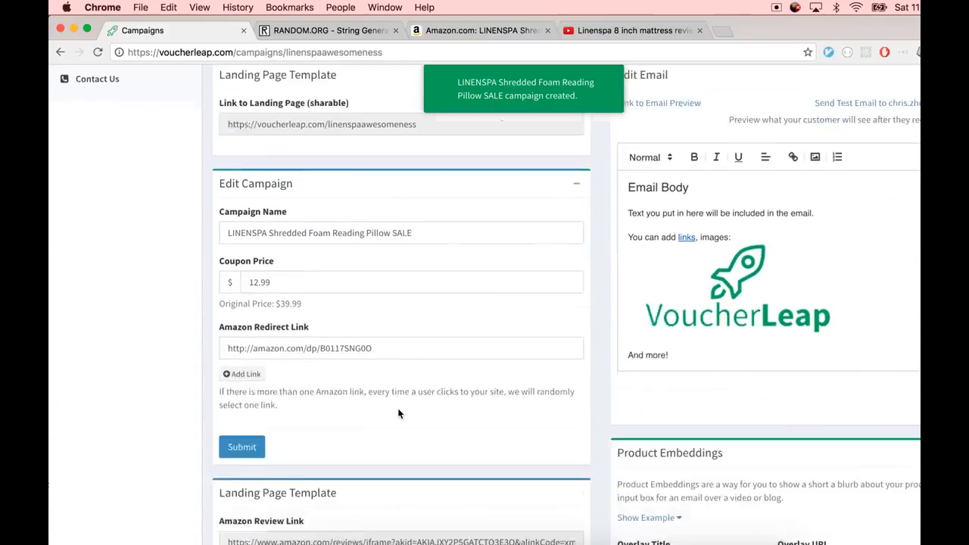
scroll(399, 413, "down", 9)
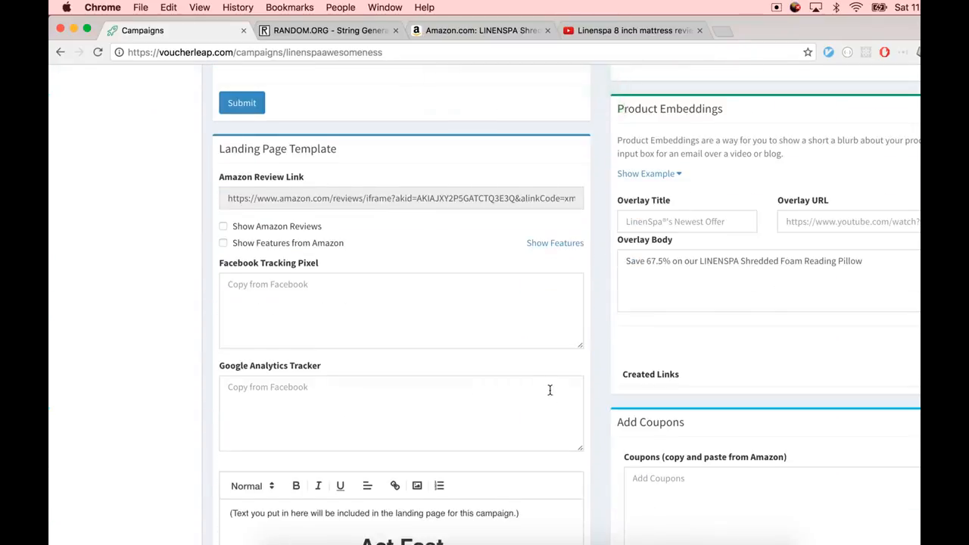
left_click(223, 222)
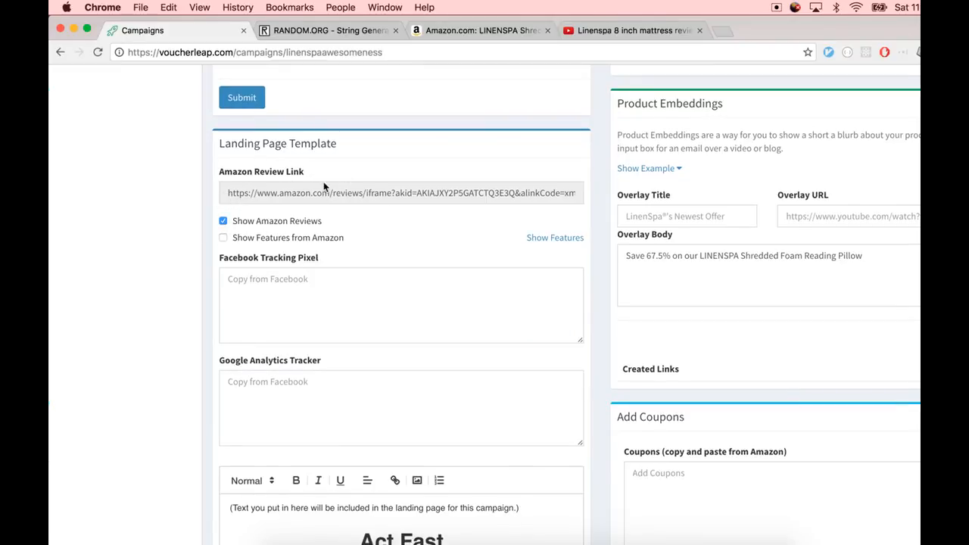
left_click(257, 239)
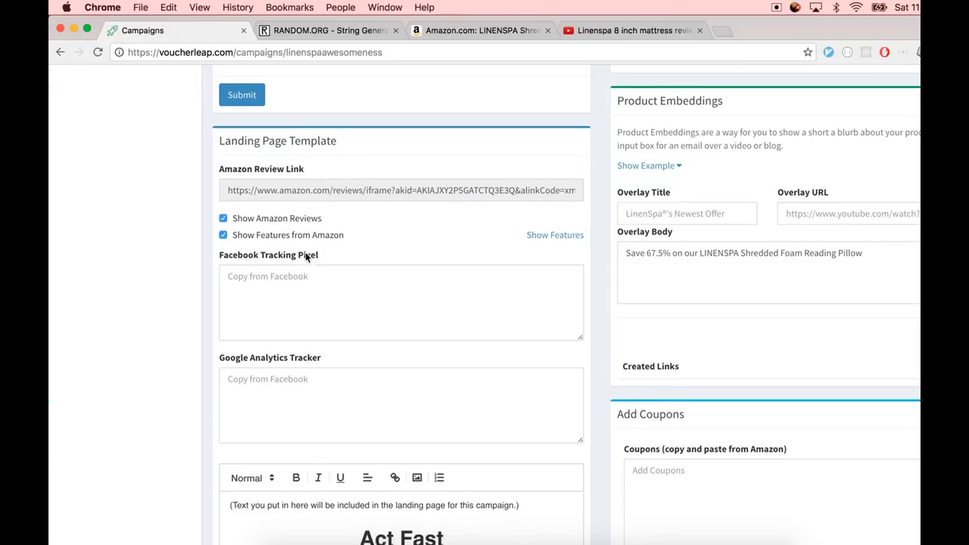
scroll(304, 252, "down", 2)
left_click(555, 179)
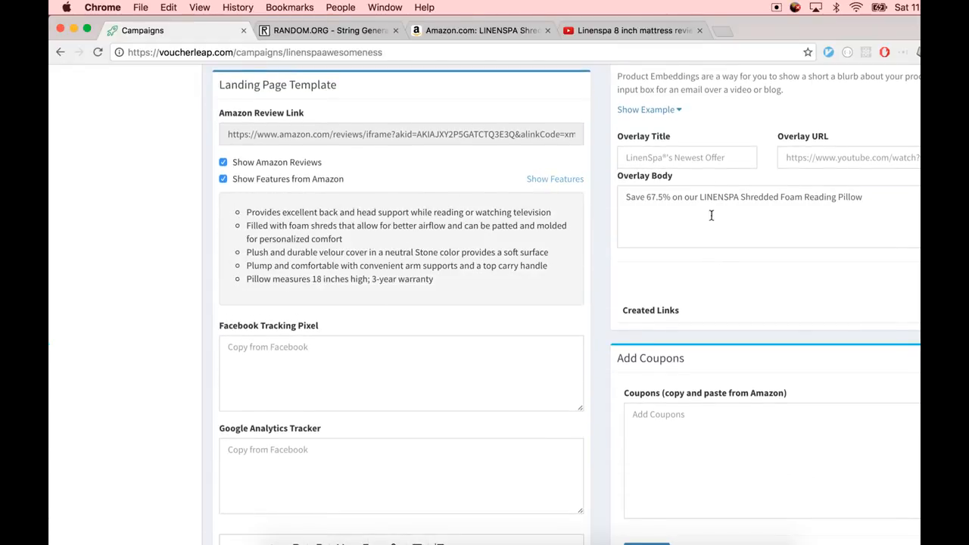
Compare the product name and retail price in the product settings against the Amazon listing
scroll(711, 215, "down", 5)
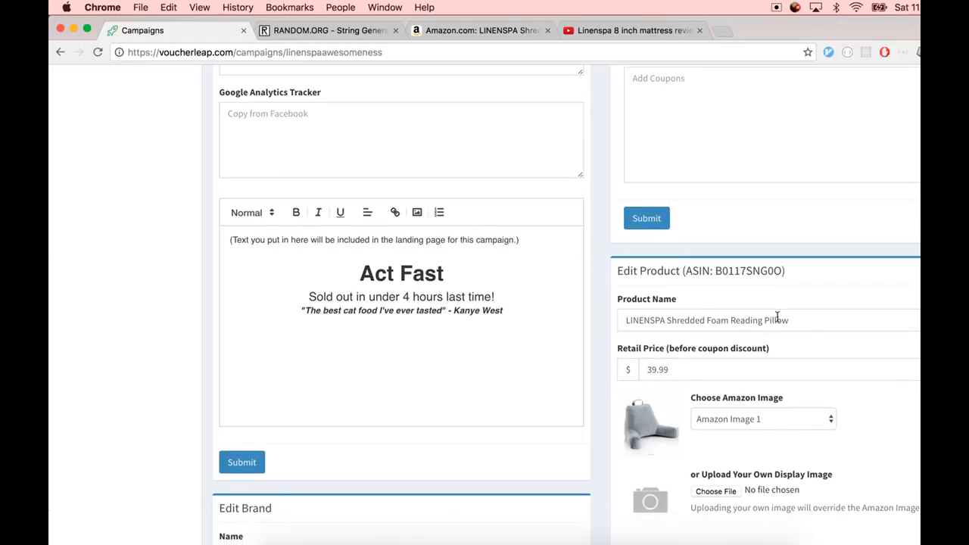
left_click(626, 320)
left_click_drag(669, 369, 639, 367)
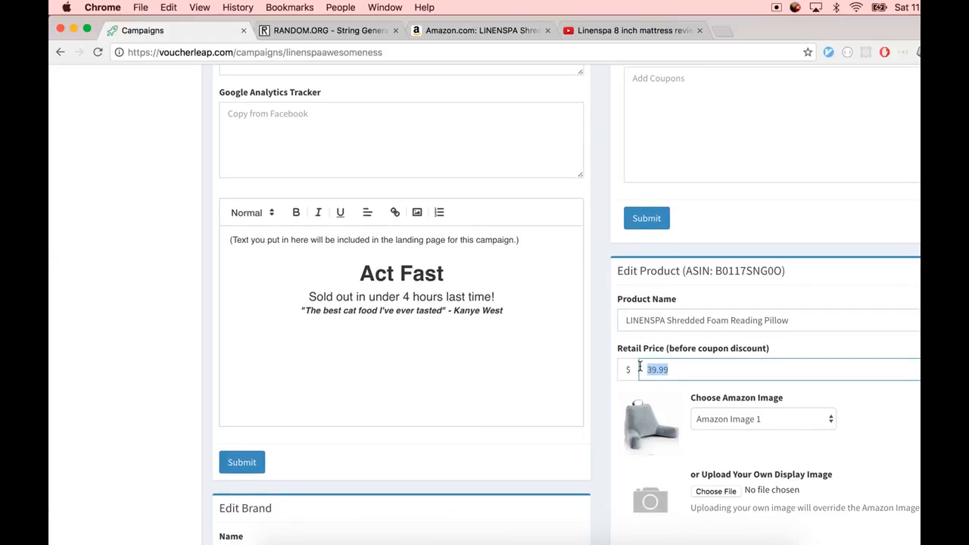
key("ctrl+Tab")
key("ctrl+Tab")
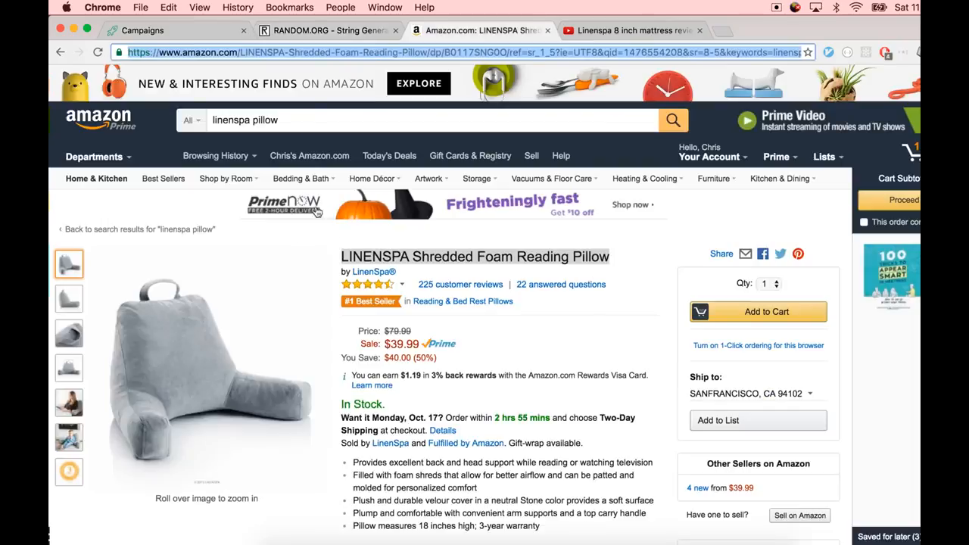
double_click(401, 344)
left_click_drag(341, 256, 605, 261)
key("ctrl+shift+Tab")
key("ctrl+shift+Tab")
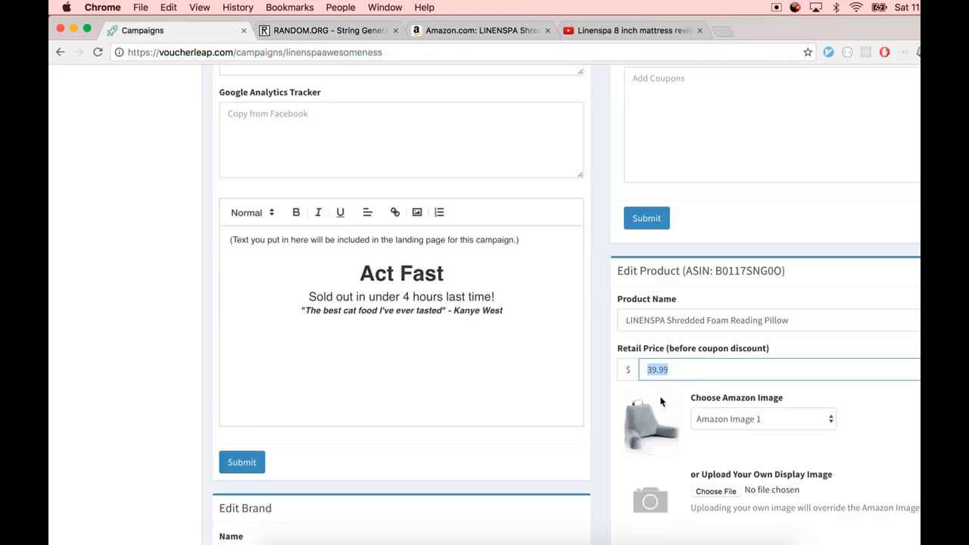
Choose Amazon Image 4 as the product display image and submit the product changes
left_click(709, 418)
left_click(726, 432)
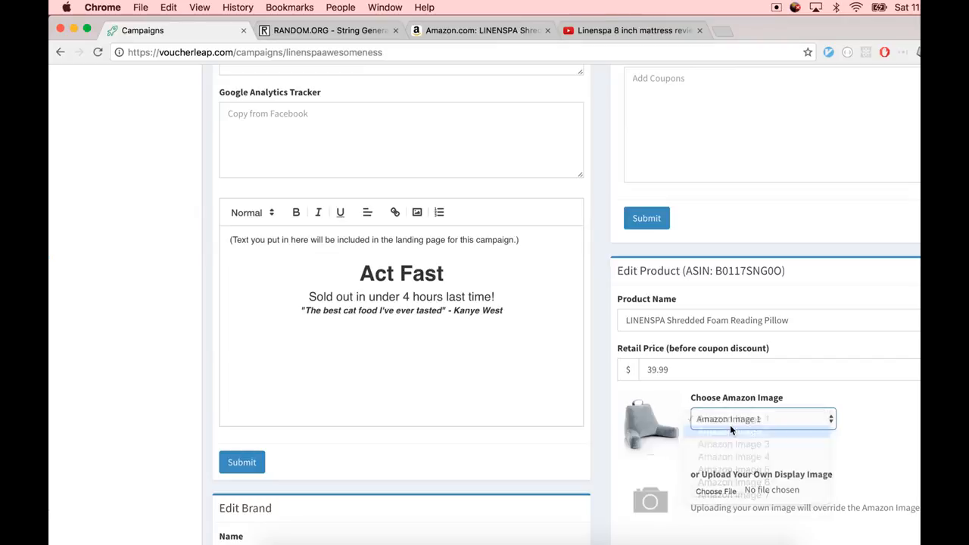
left_click(735, 421)
left_click(735, 424)
left_click(736, 427)
left_click(738, 432)
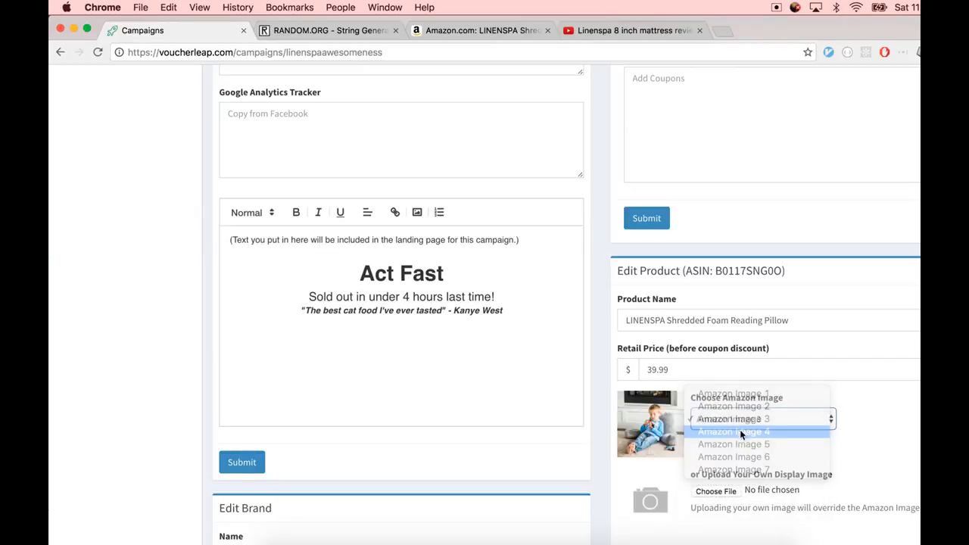
left_click(742, 431)
left_click(745, 433)
left_click(745, 429)
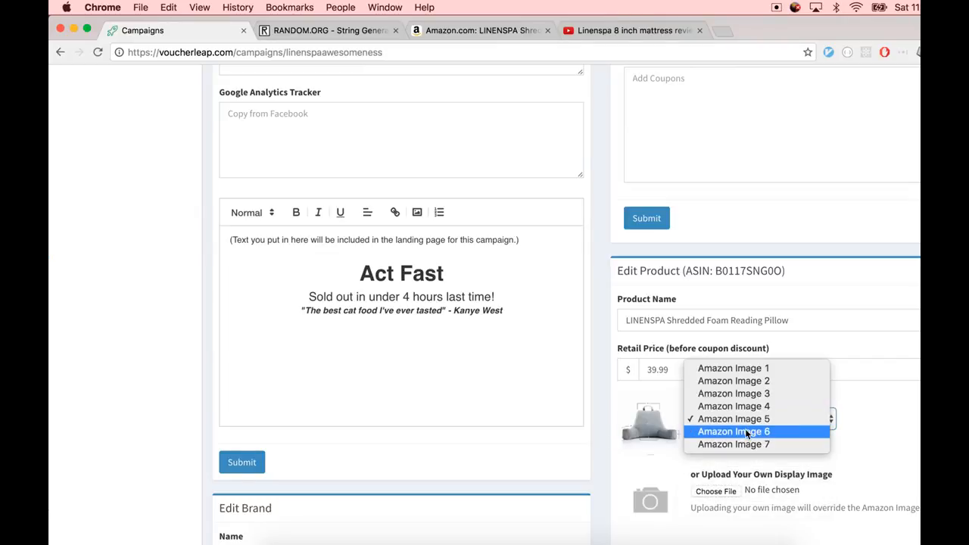
left_click(746, 408)
scroll(701, 439, "down", 5)
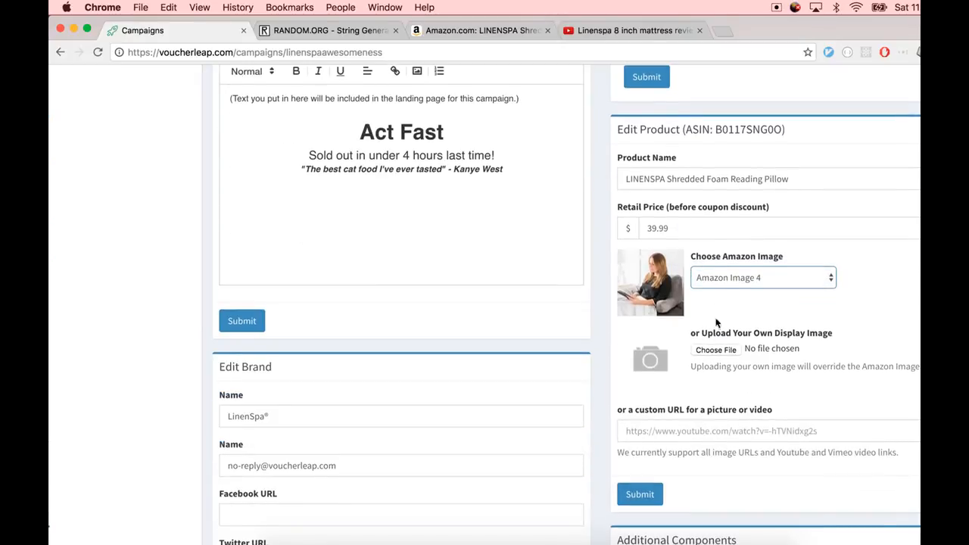
left_click(640, 495)
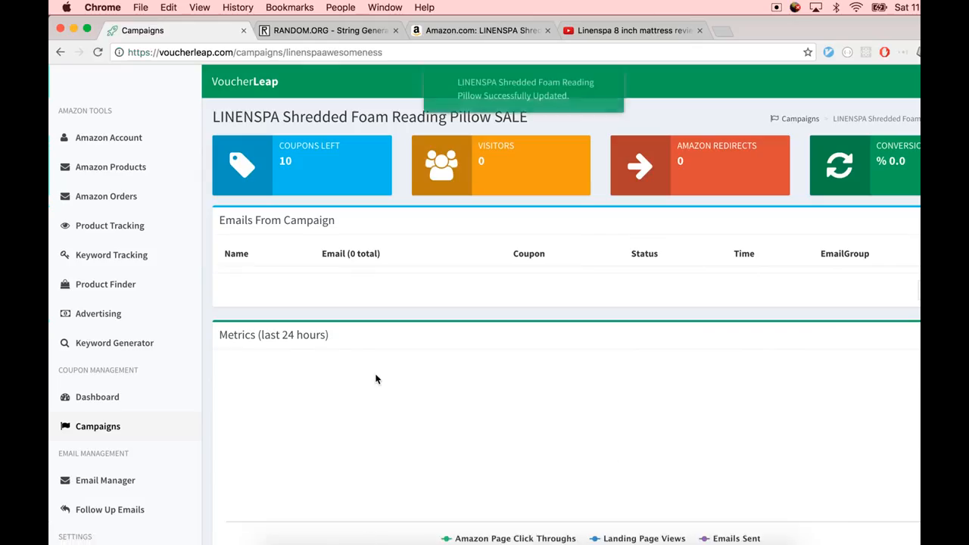
Copy the sharable landing page link and open it in another browser tab
scroll(376, 373, "down", 8)
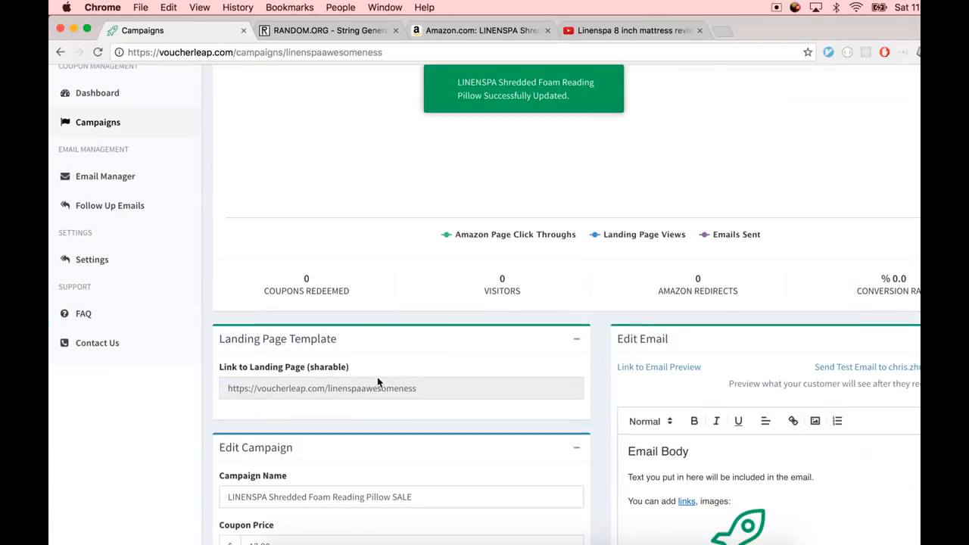
left_click(378, 387)
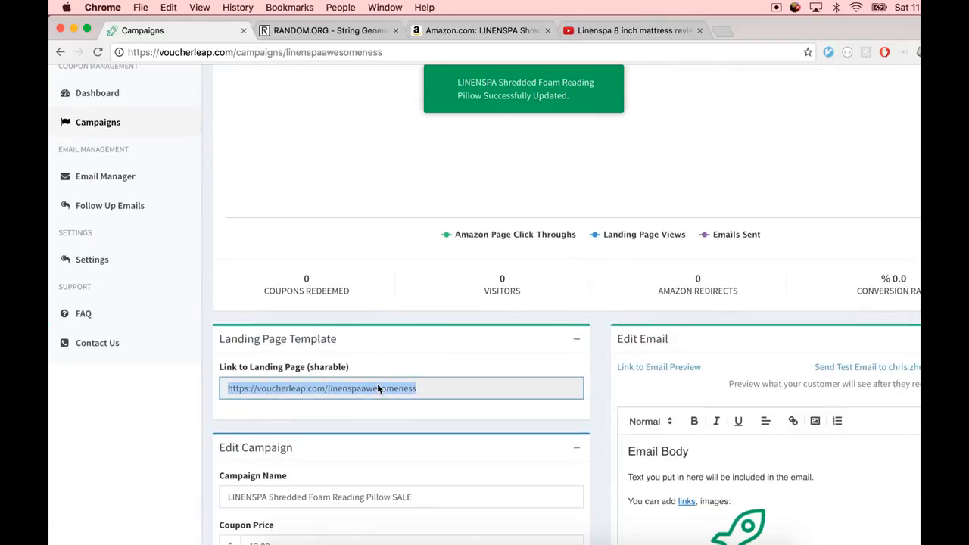
key("super+c")
key("ctrl+Tab")
key("super+l")
key("super+v")
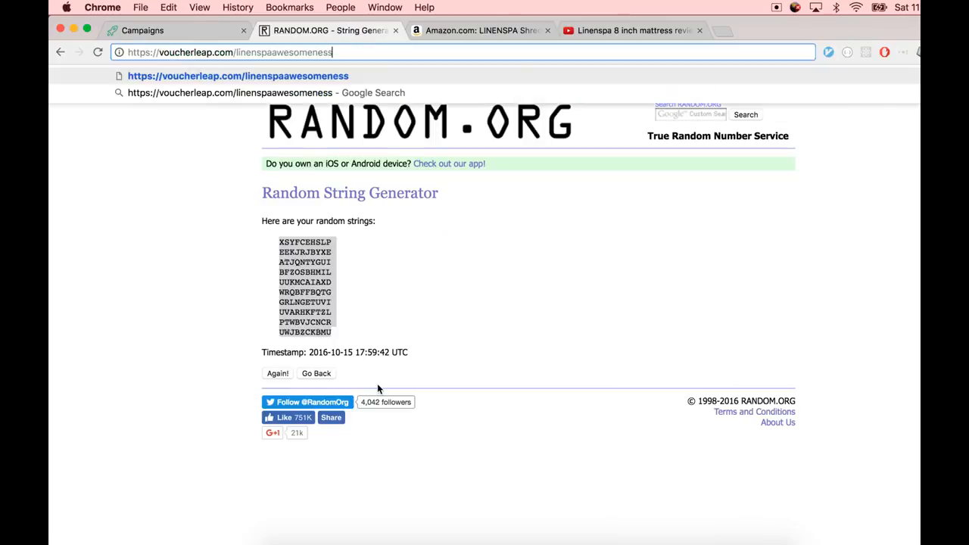
key("Return")
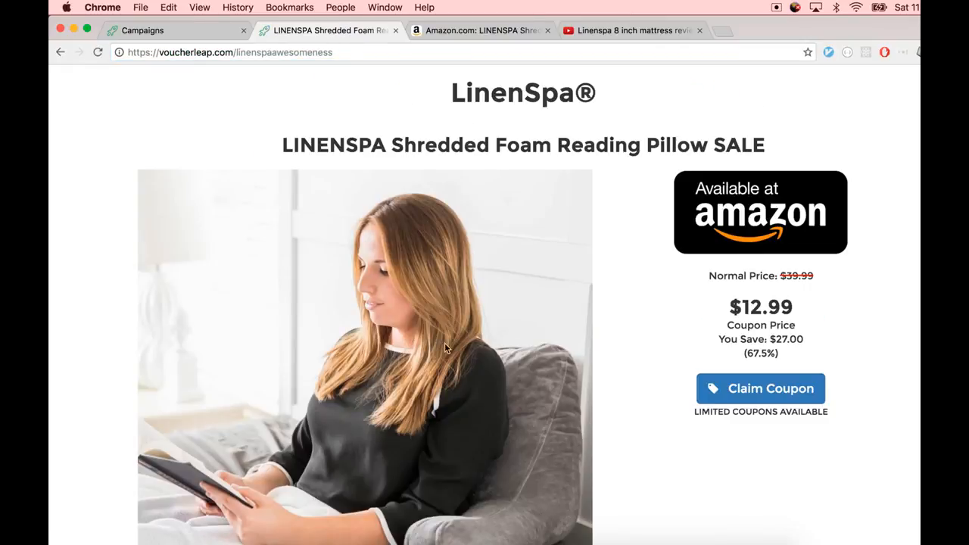
Review the published landing page, then return to the campaign settings
scroll(516, 314, "down", 2)
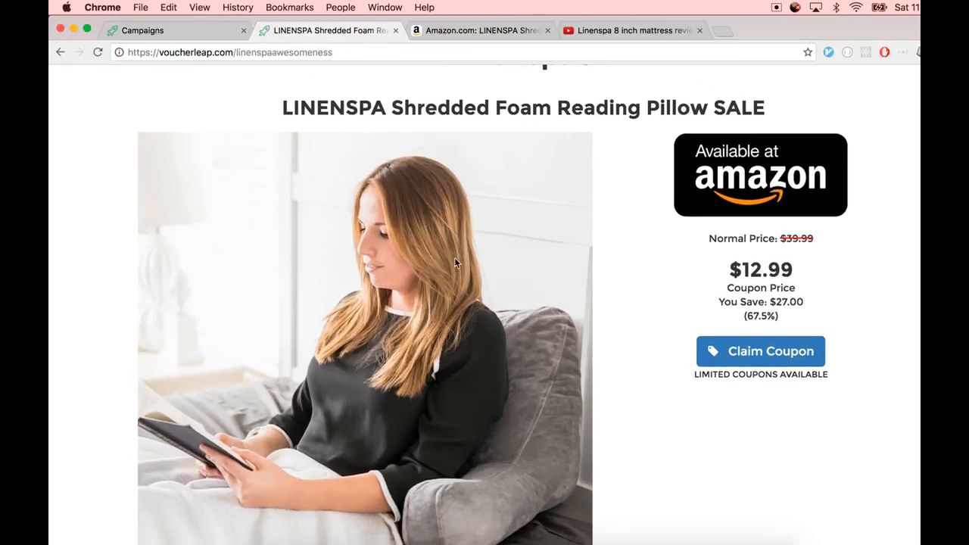
scroll(582, 352, "down", 4)
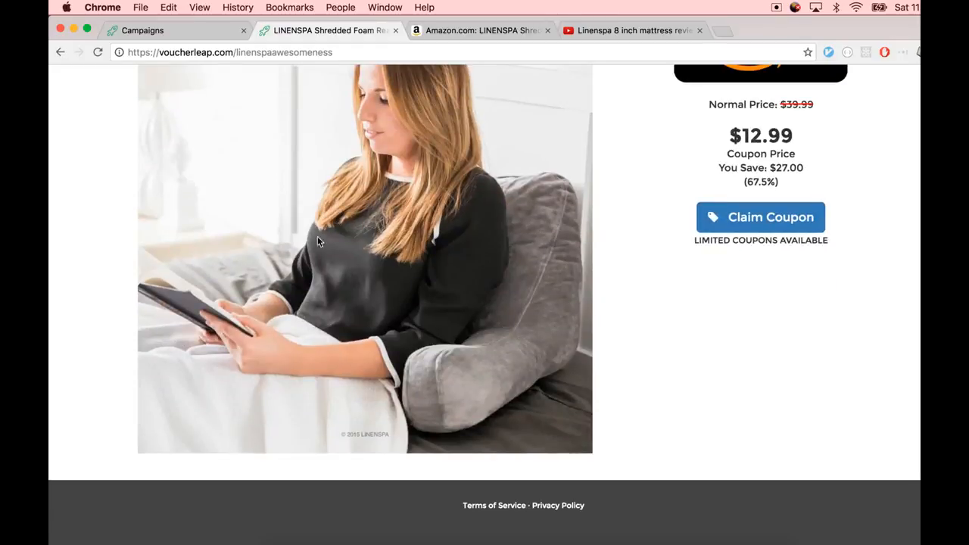
scroll(272, 283, "up", 5)
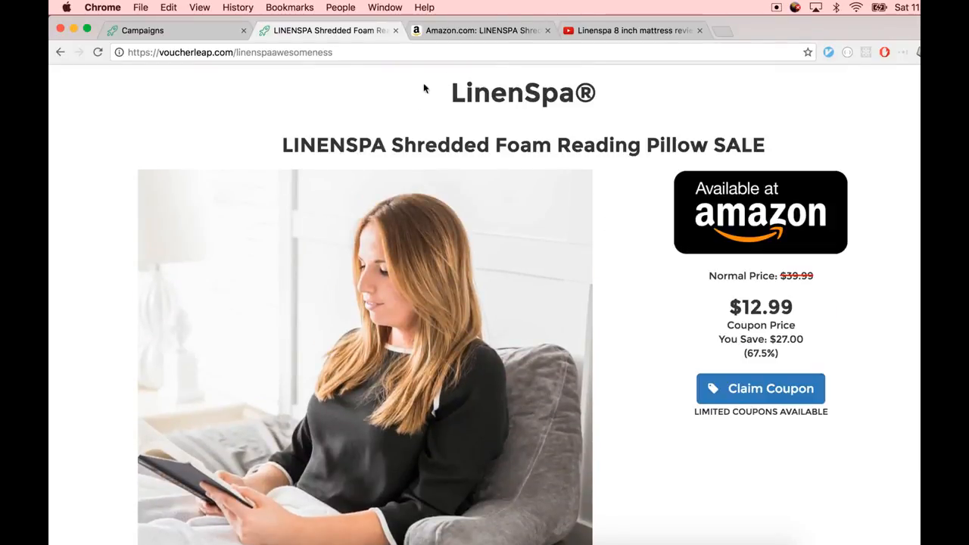
key("ctrl+shift+Tab")
scroll(402, 267, "down", 5)
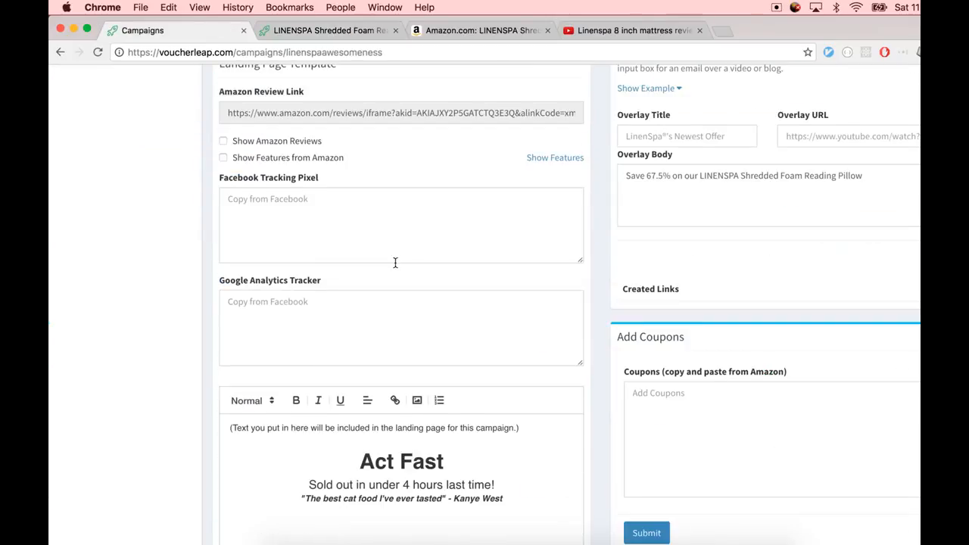
Upload the image ede3ce468...0x400.jpeg as the brand's logo image
scroll(395, 263, "down", 10)
left_click(297, 324)
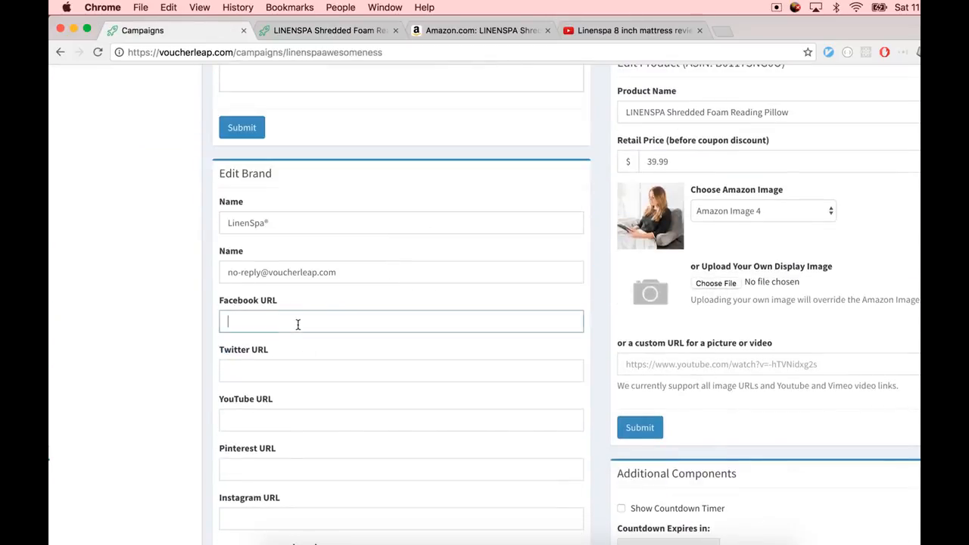
left_click(303, 328)
left_click(297, 272)
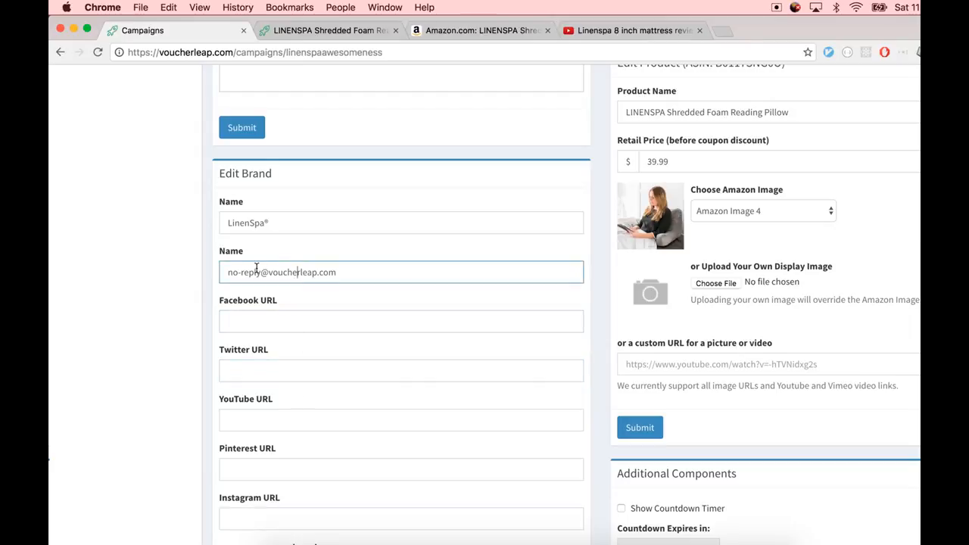
left_click_drag(340, 272, 222, 272)
left_click(299, 230)
scroll(309, 350, "down", 3)
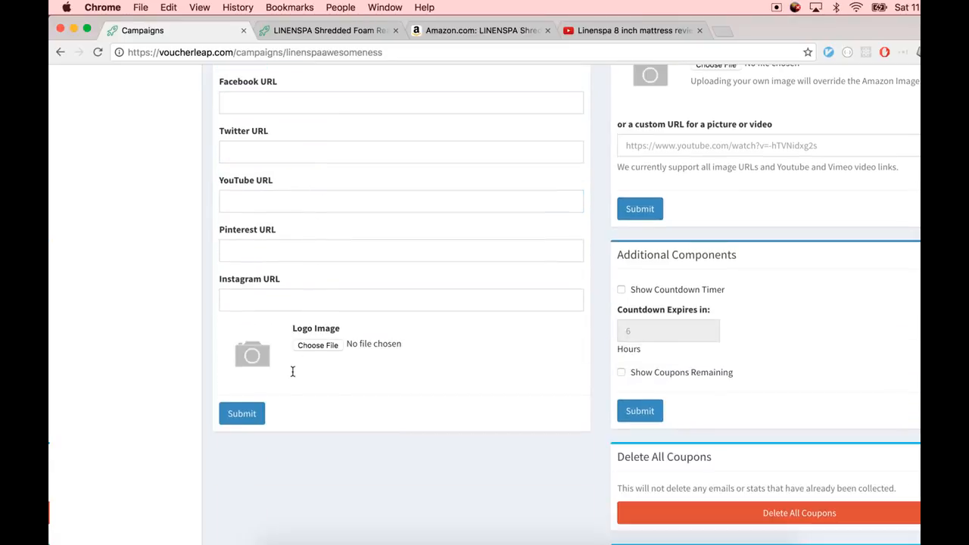
left_click(317, 344)
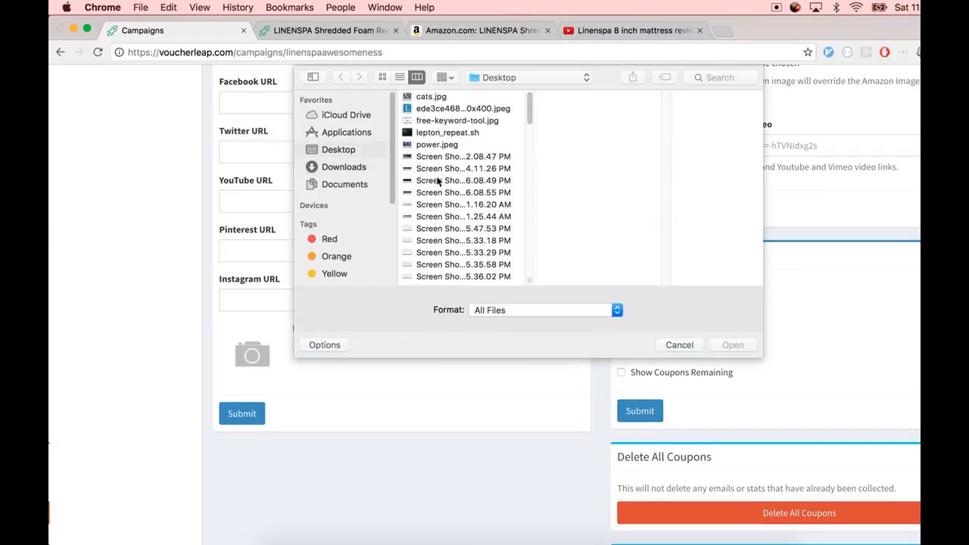
double_click(436, 110)
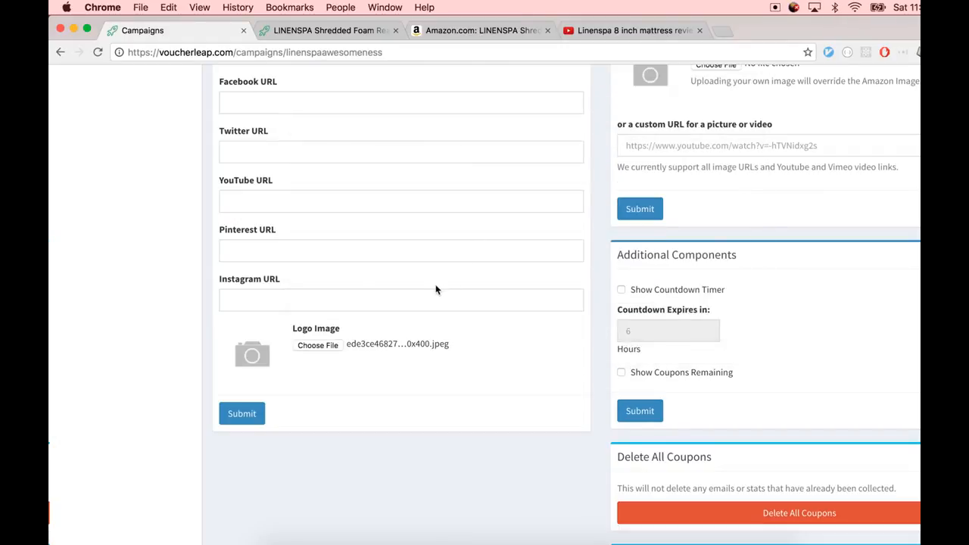
scroll(436, 289, "up", 1)
left_click(290, 131)
type("fa")
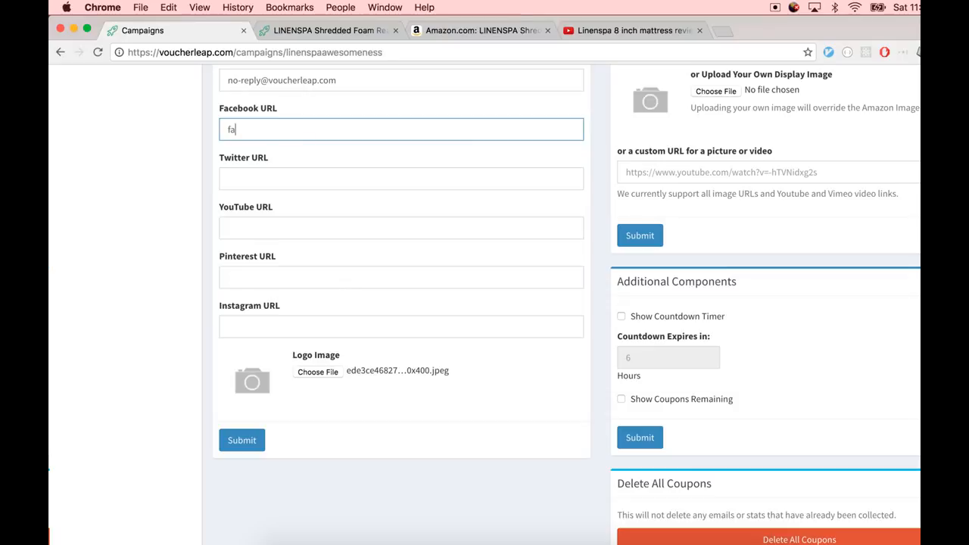
key("BackSpace")
type("http")
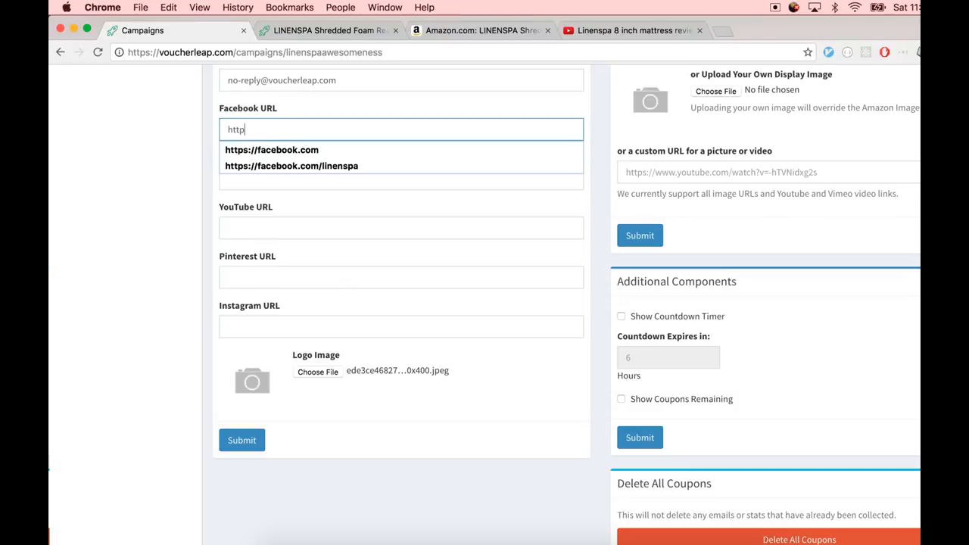
type("s://faceboo")
key("Down")
key("Down")
key("Return")
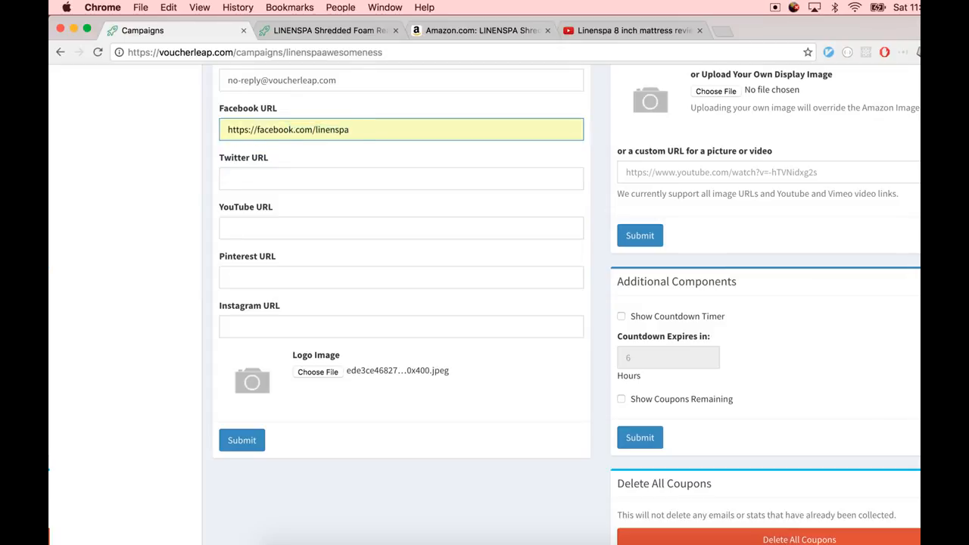
triple_click(302, 130)
left_click(243, 179)
key("super+v")
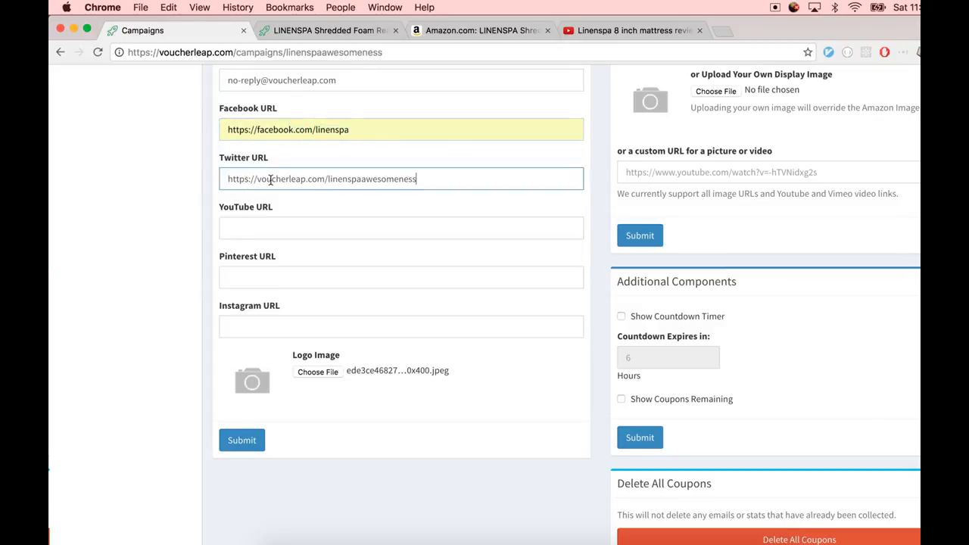
double_click(288, 130)
left_click(288, 130)
triple_click(290, 170)
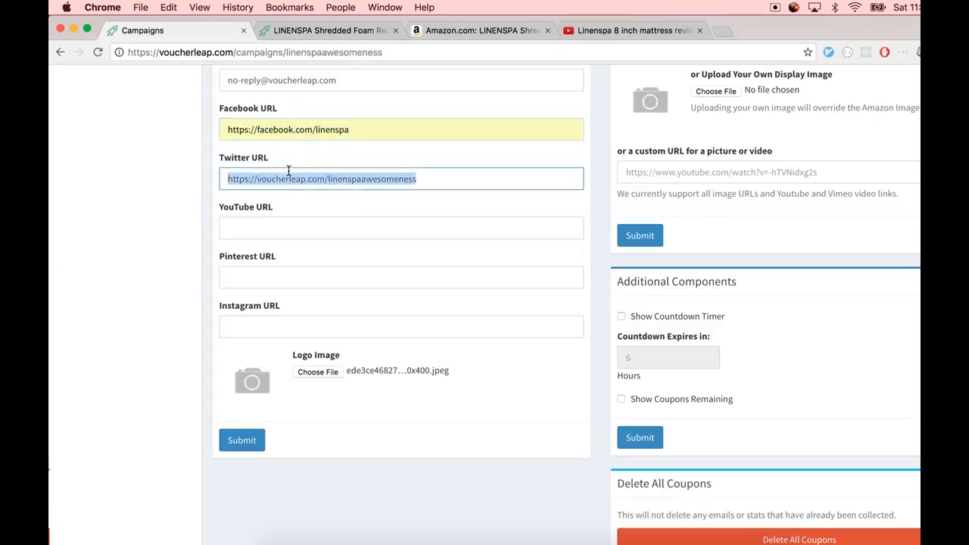
key("Right")
triple_click(292, 130)
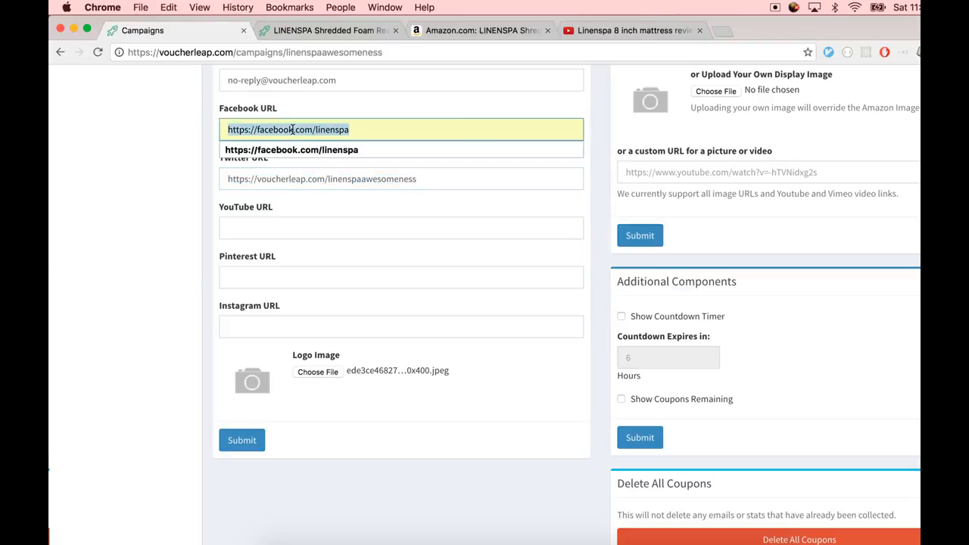
key("Right")
left_click_drag(355, 131, 221, 127)
key("cmd+c")
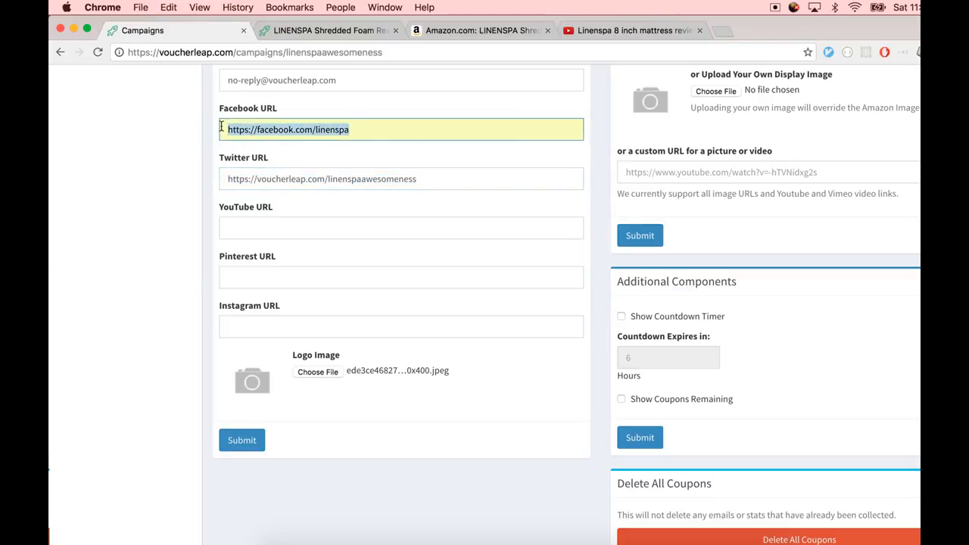
triple_click(254, 171)
key("cmd+v")
double_click(269, 179)
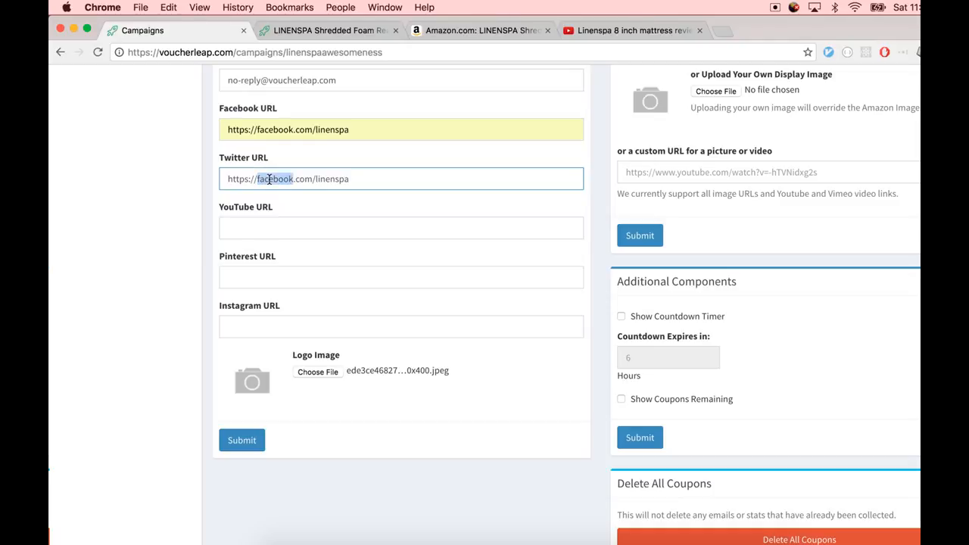
type("twitter")
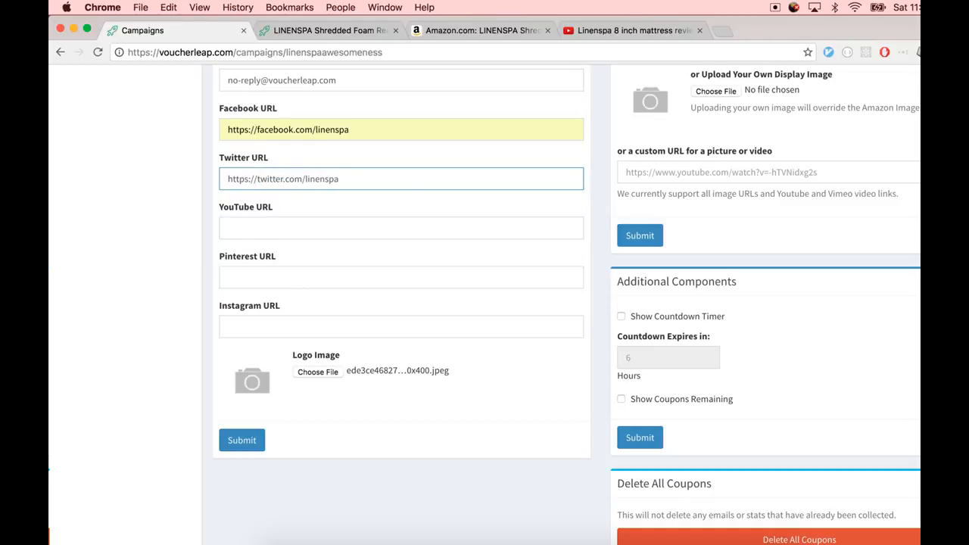
left_click(243, 442)
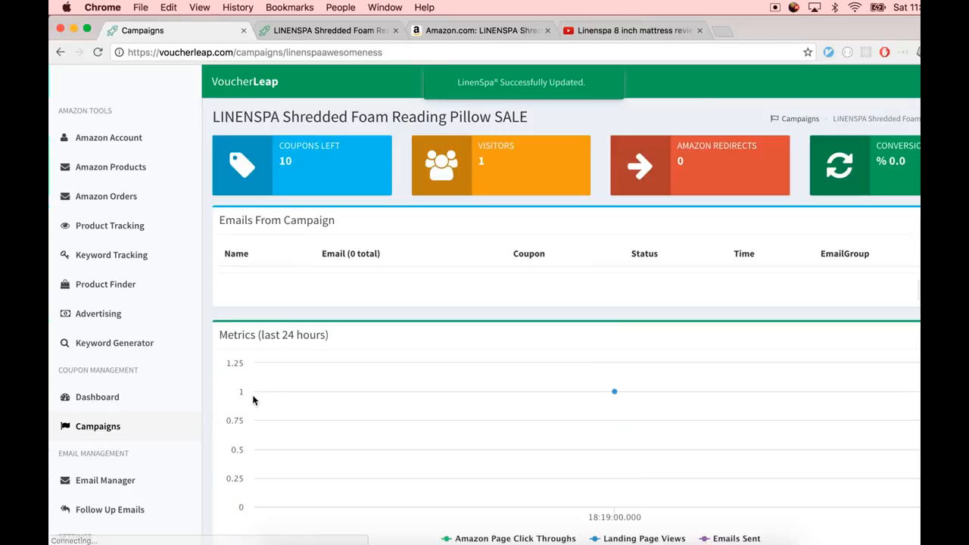
Reload the landing page and check the new logo and the Facebook social link
key("ctrl+Tab")
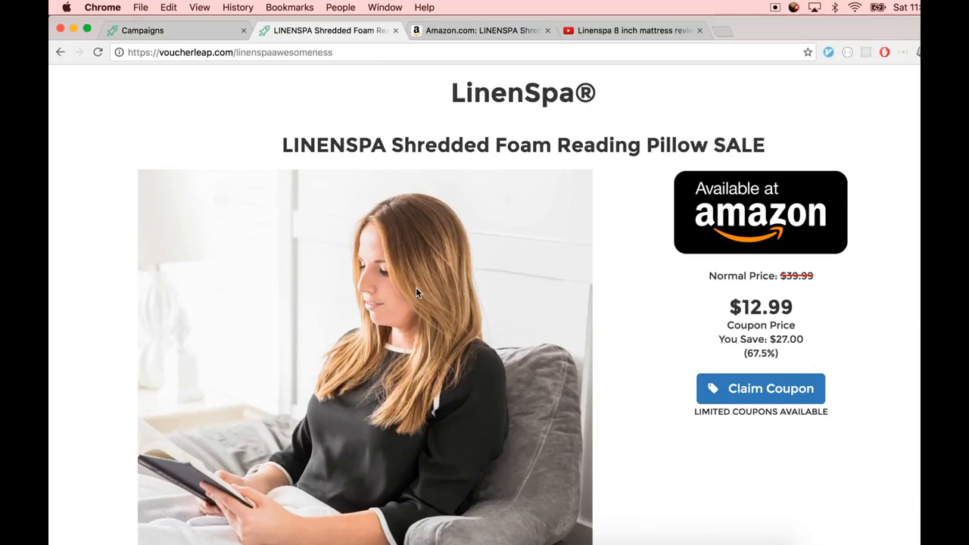
key("super+r")
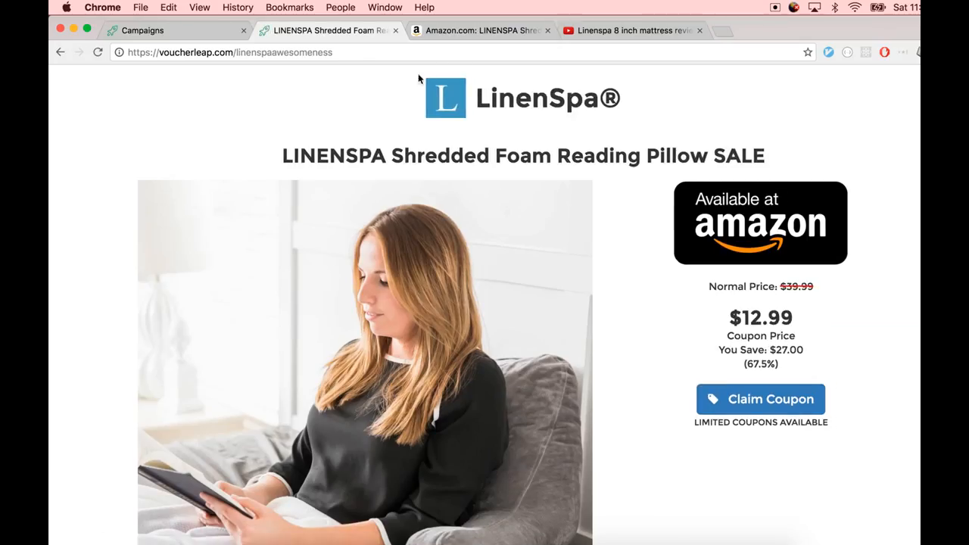
scroll(453, 405, "down", 5)
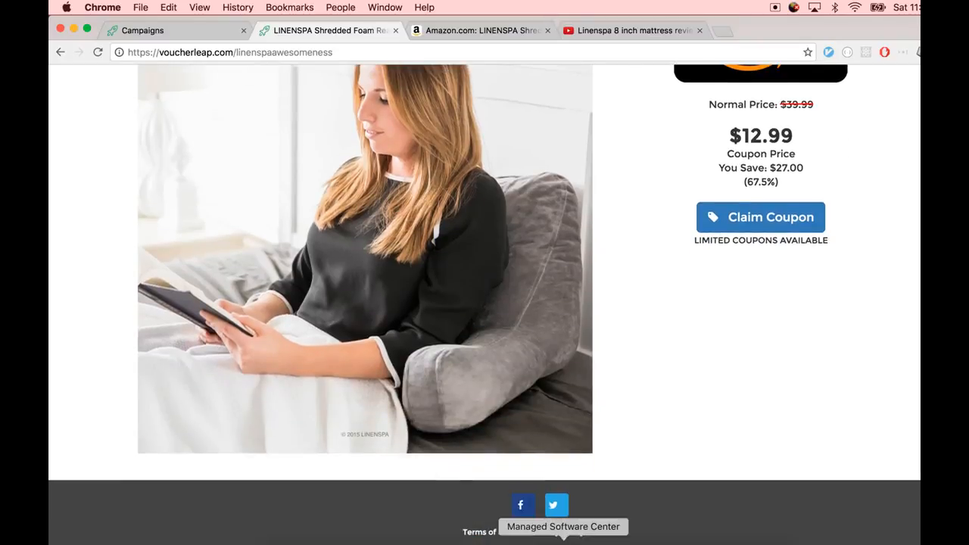
left_click(520, 505)
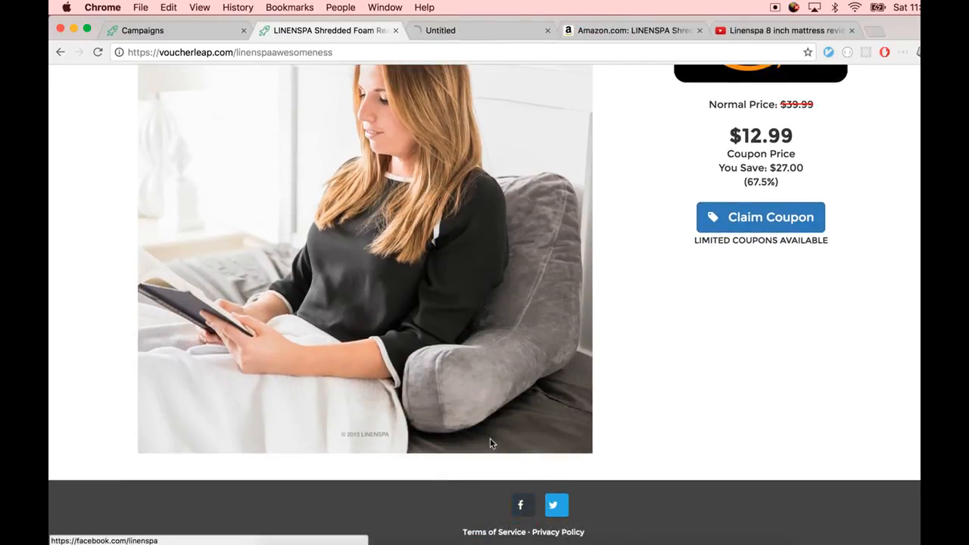
left_click(510, 28)
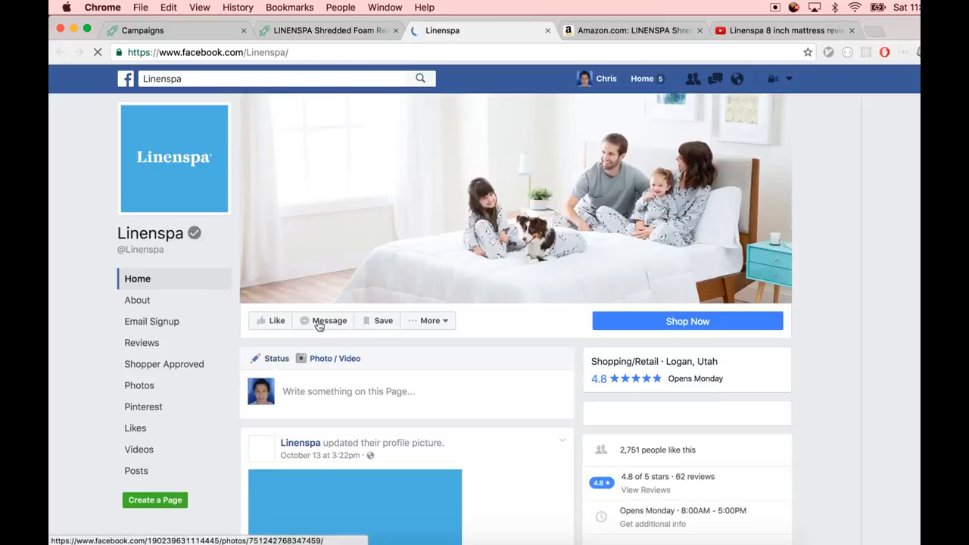
key("super+w")
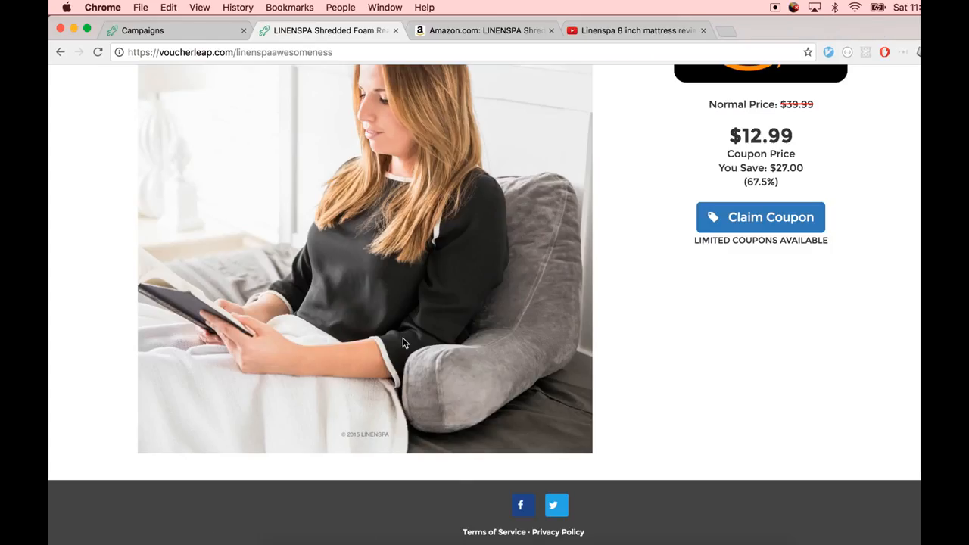
Set the product's custom picture or video URL to the Linenspa YouTube review video's link and submit the product changes
key("super+1")
scroll(398, 342, "down", 3)
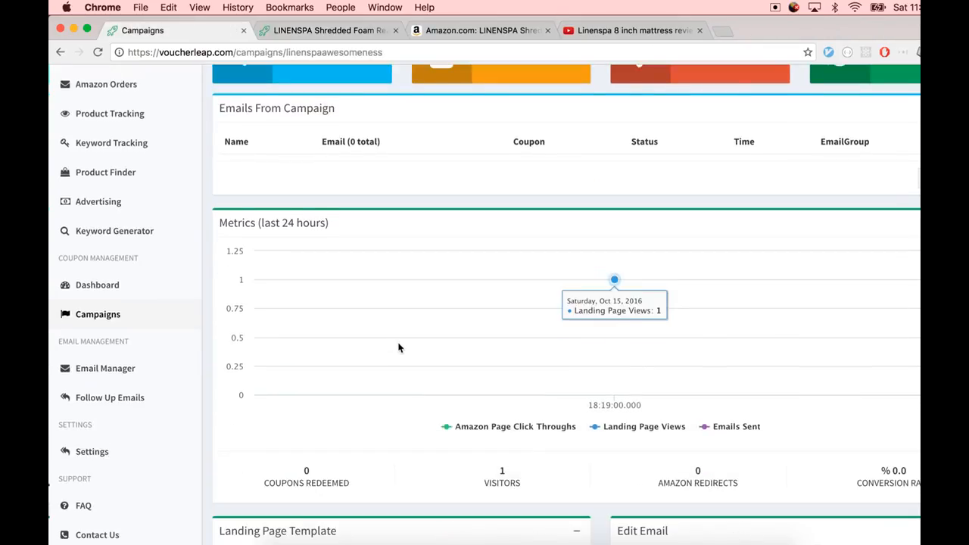
scroll(398, 347, "down", 5)
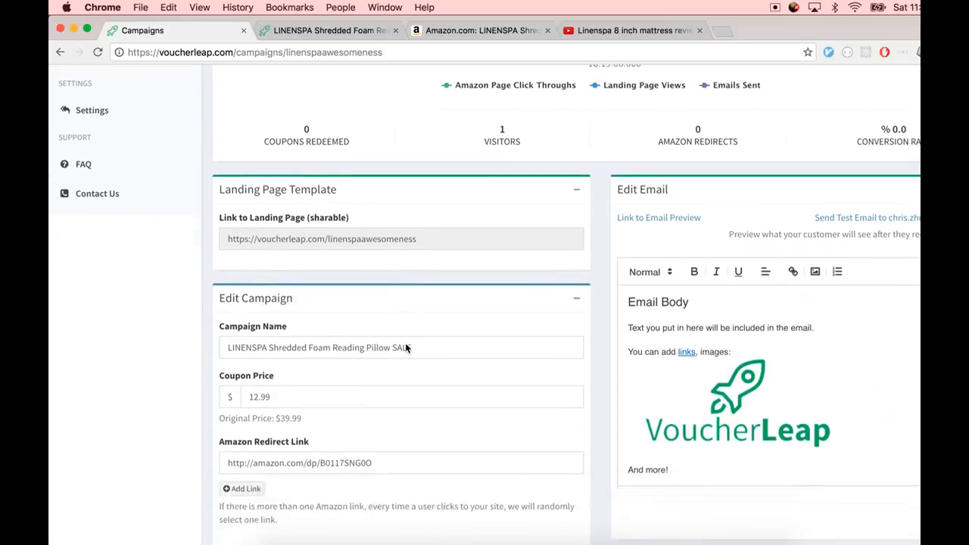
scroll(406, 344, "down", 1)
scroll(402, 342, "down", 9)
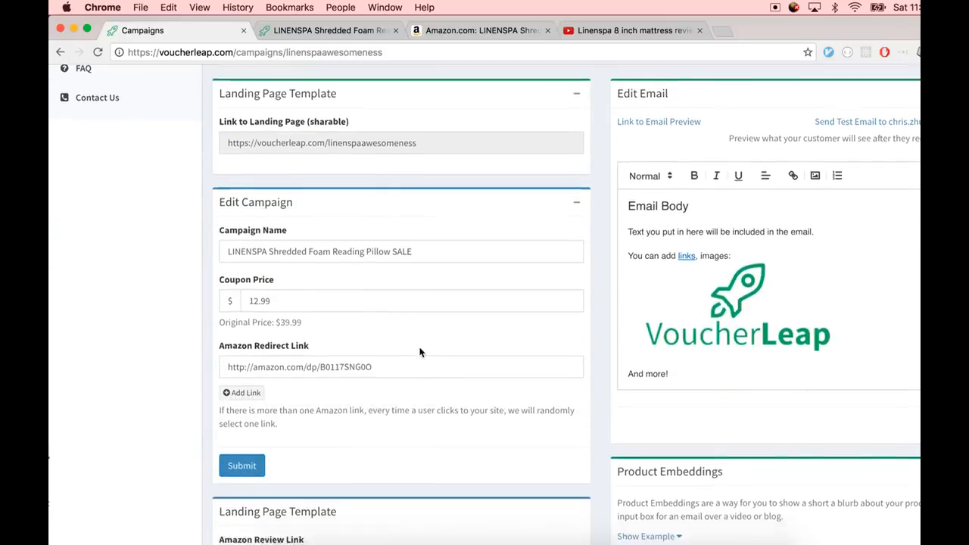
scroll(427, 353, "down", 3)
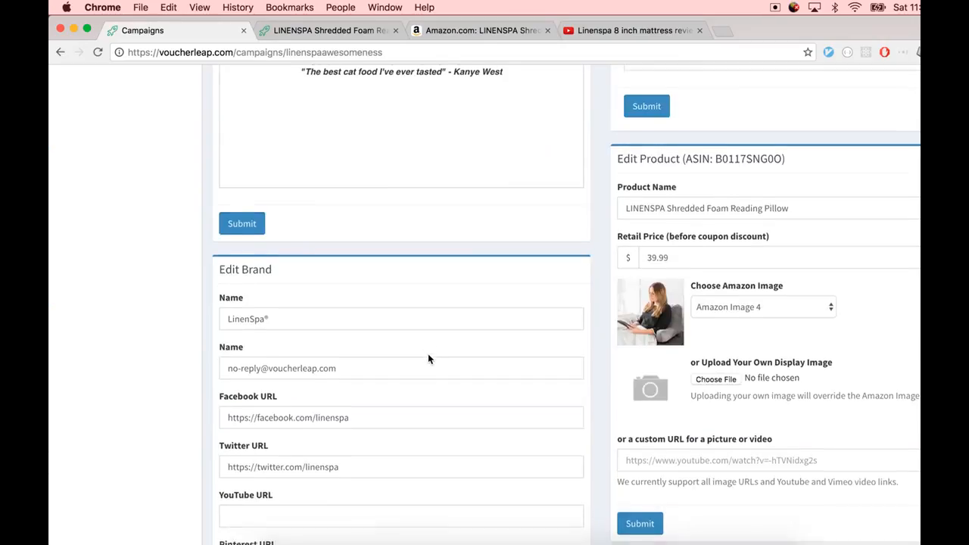
left_click(634, 404)
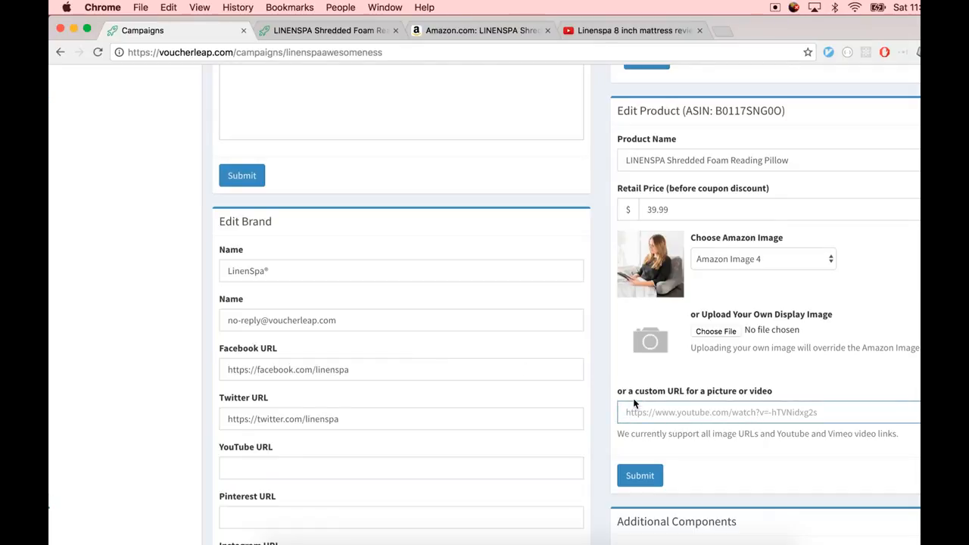
scroll(661, 395, "down", 1)
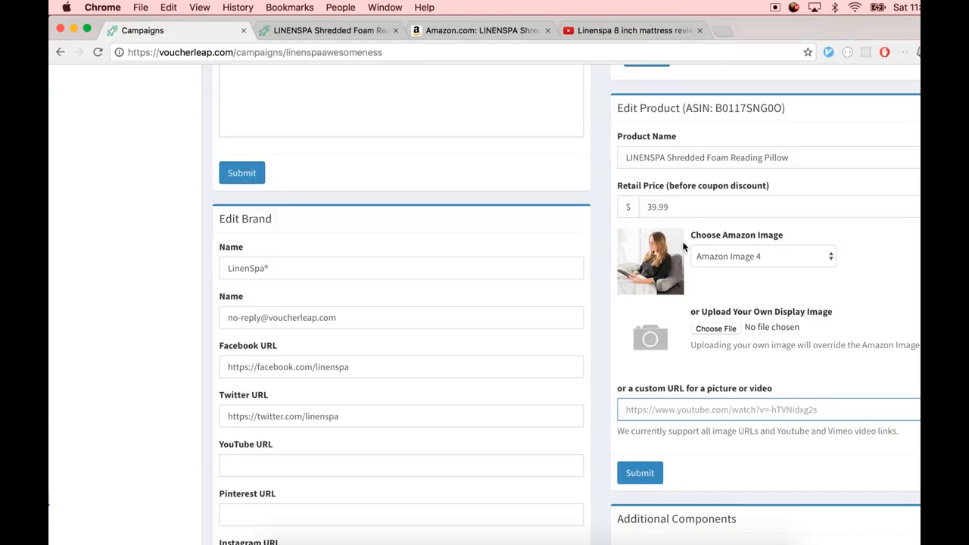
left_click(731, 259)
left_click(732, 259)
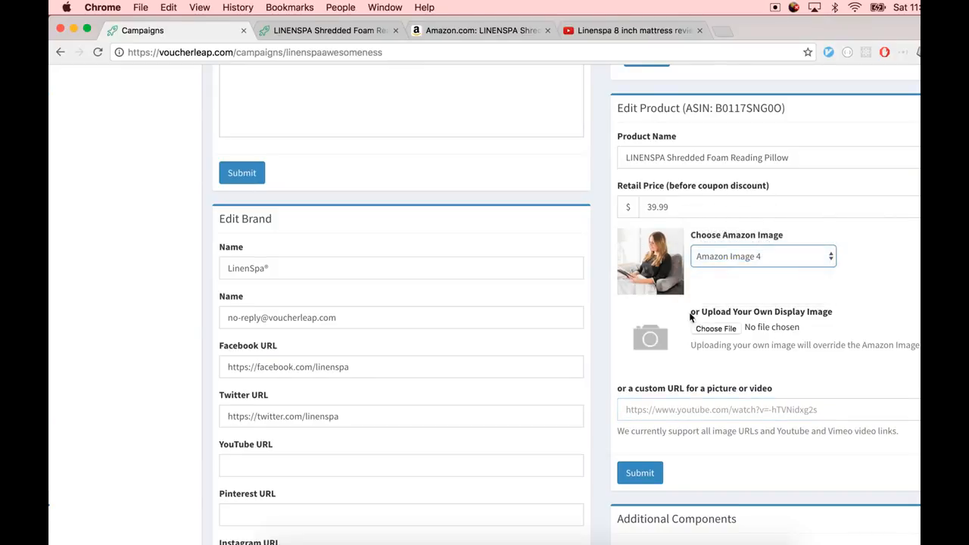
left_click(648, 402)
left_click(645, 406)
key("ctrl+shift+Tab")
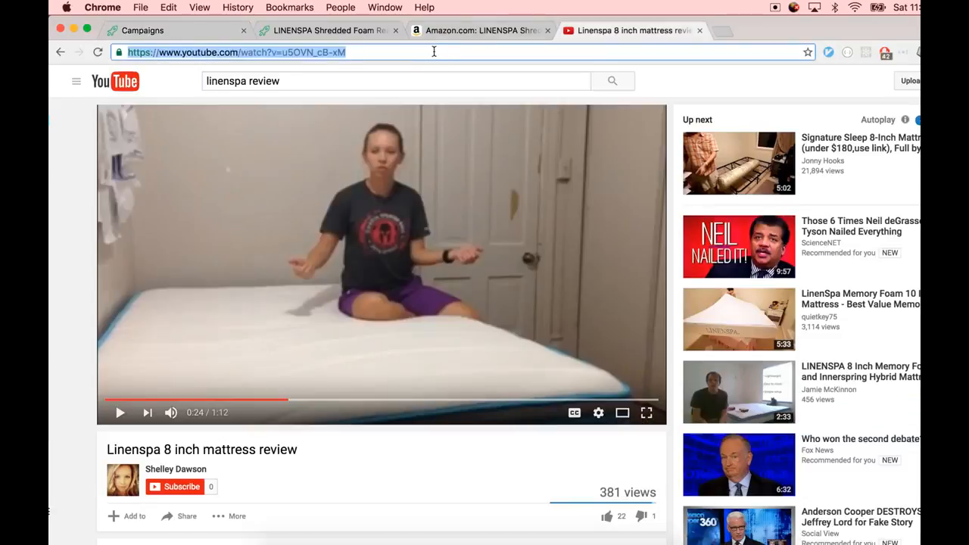
key("super+c")
key("ctrl+Tab")
key("super+v")
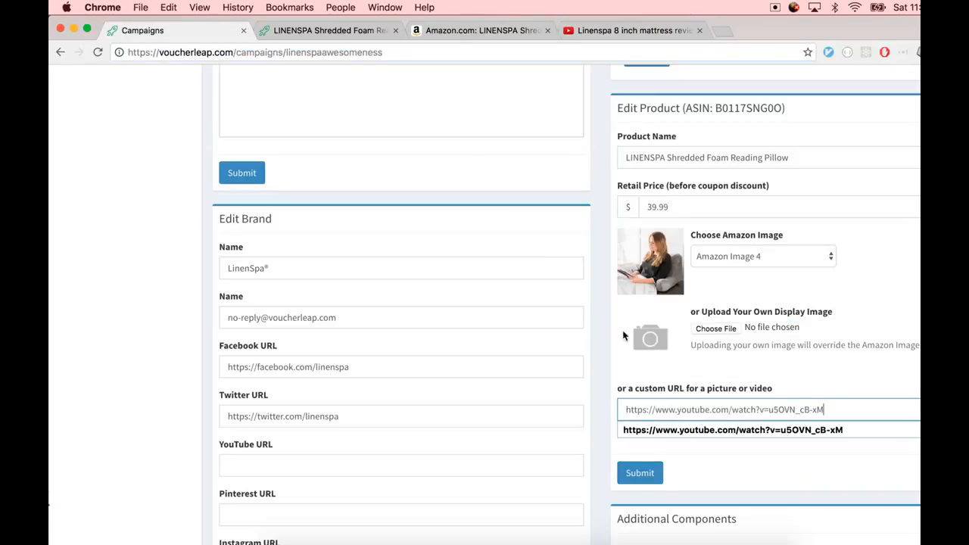
left_click(640, 473)
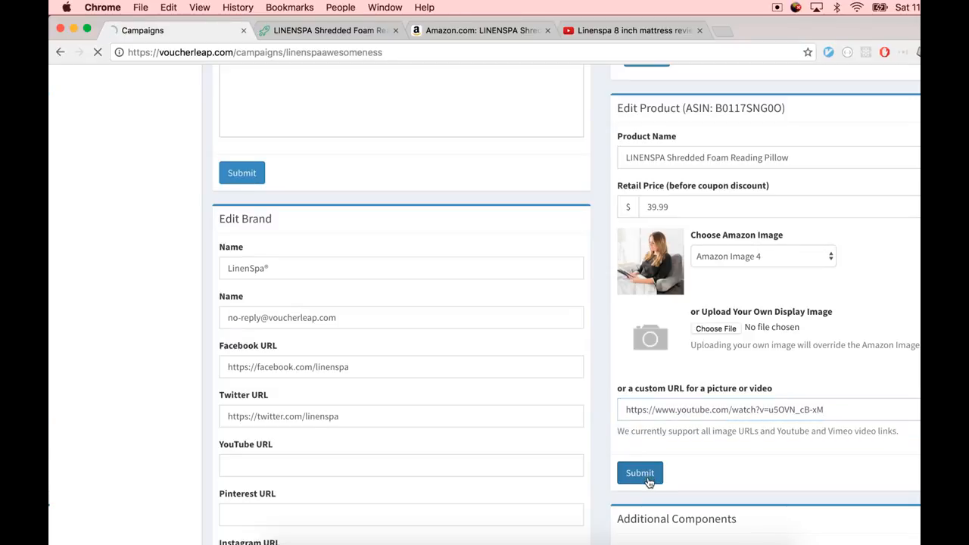
Reload the landing page to preview the embedded video, then return to the campaign settings
key("ctrl+Tab")
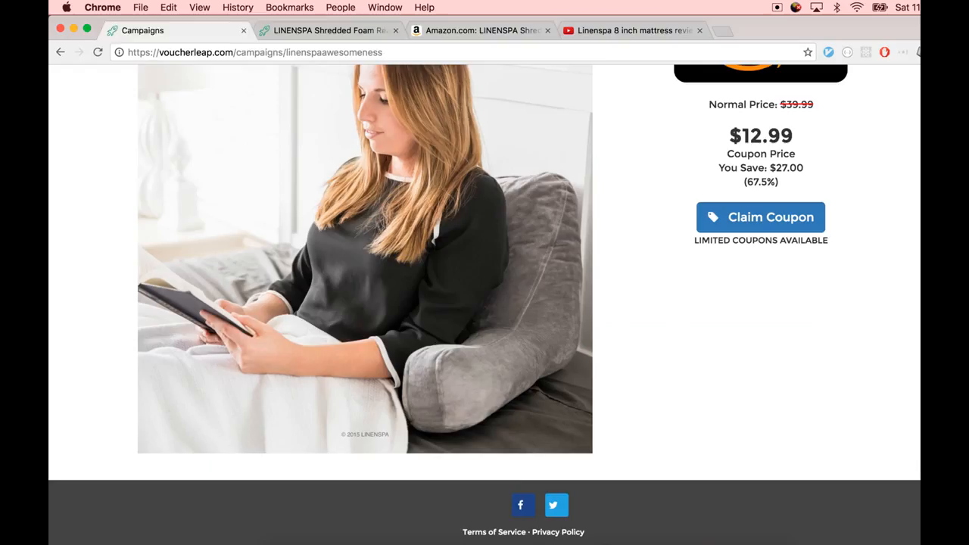
key("super+r")
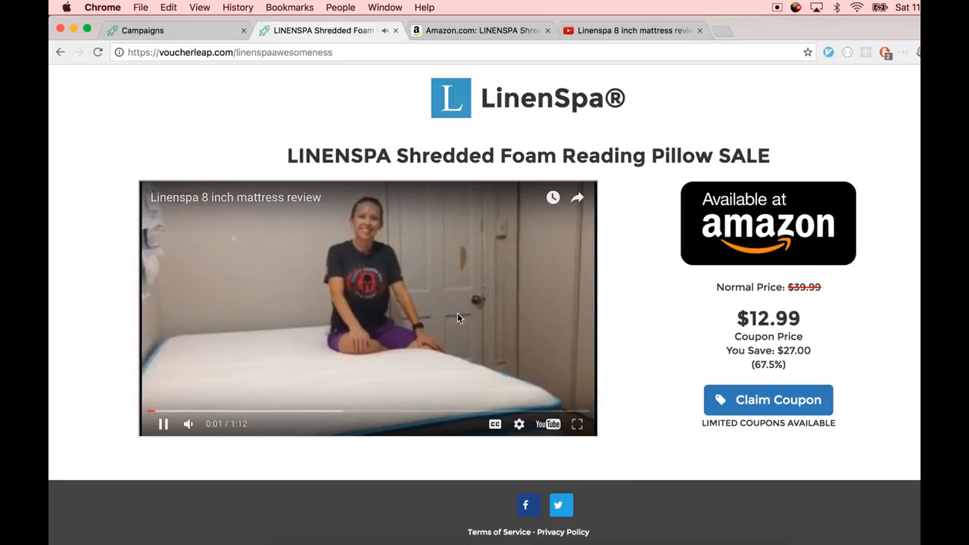
left_click(457, 314)
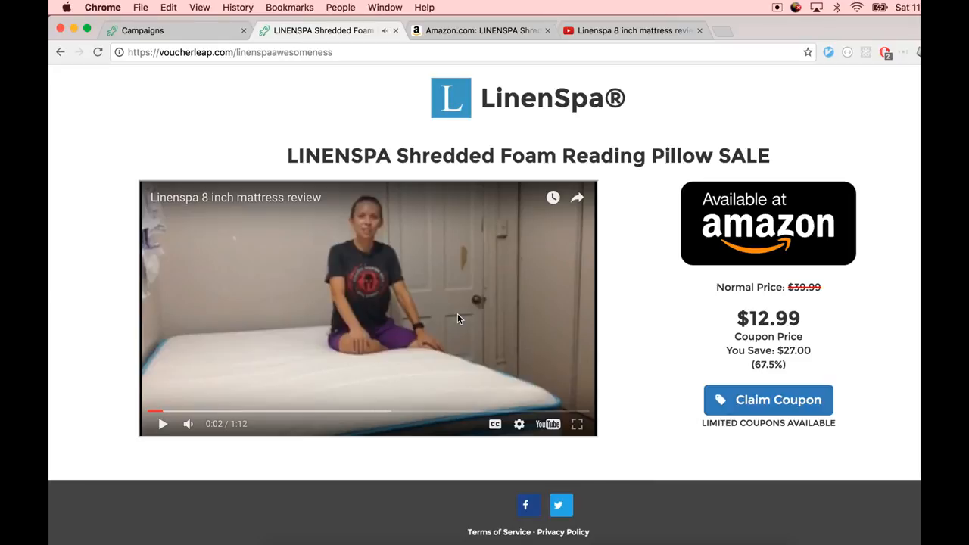
key("ctrl+shift+Tab")
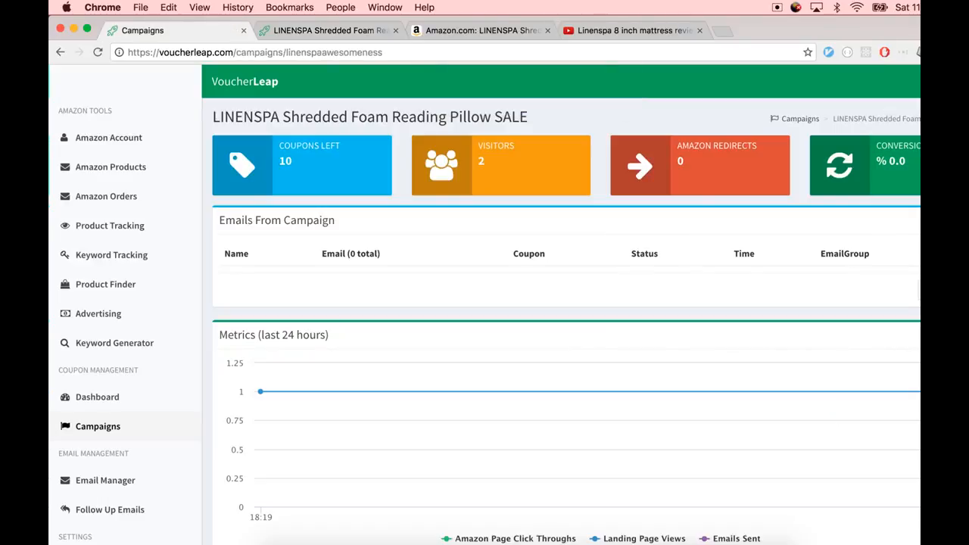
Enable Show Features from Amazon in the landing page template
scroll(465, 333, "down", 3)
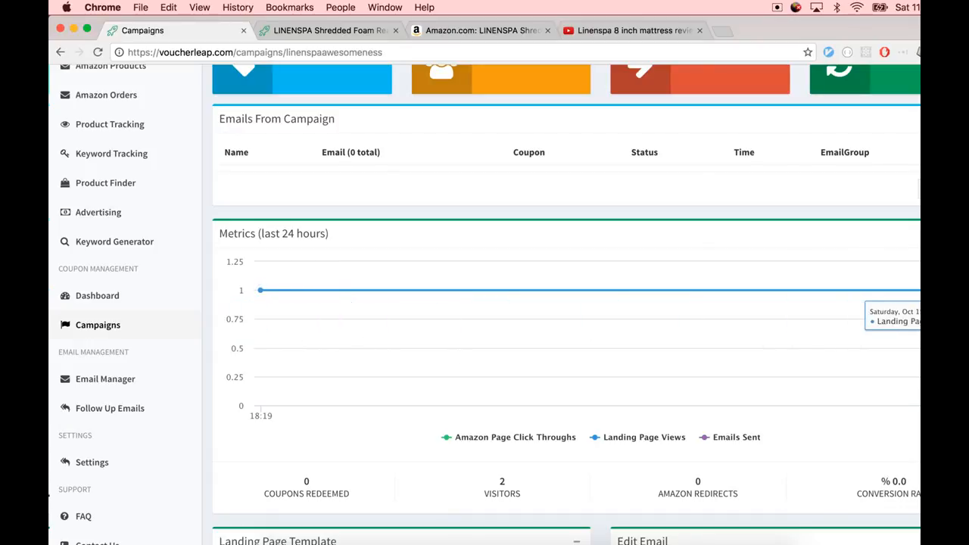
scroll(843, 320, "down", 3)
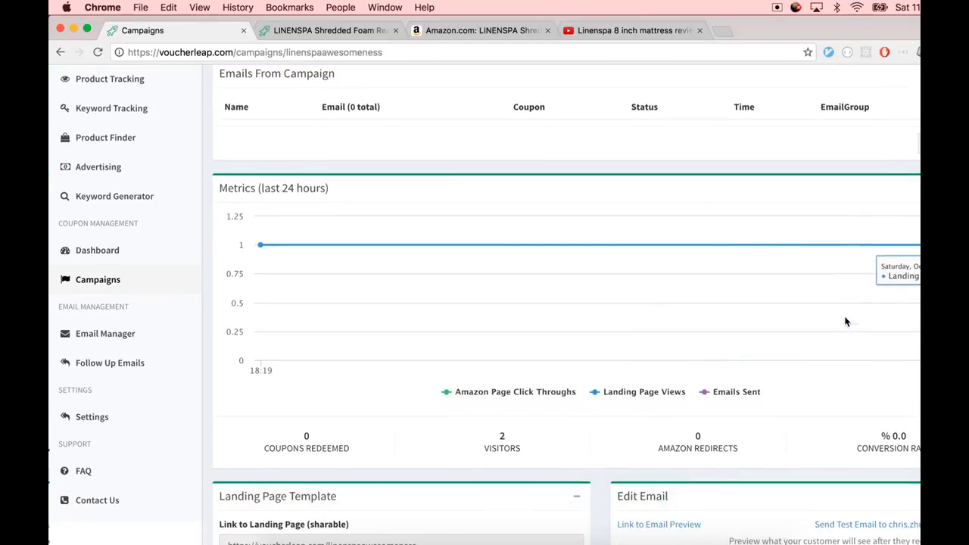
left_click_drag(505, 384, 444, 377)
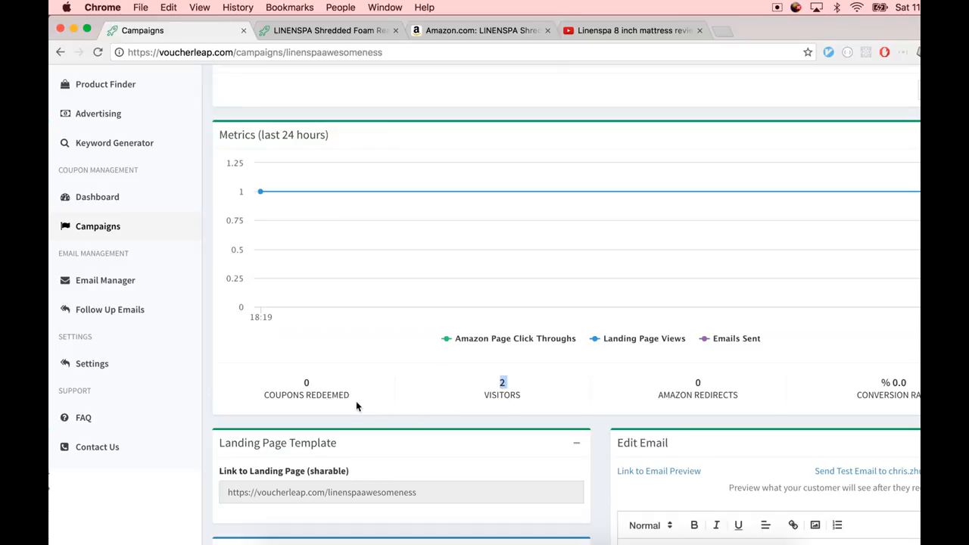
left_click_drag(356, 401, 261, 378)
scroll(517, 400, "down", 5)
scroll(533, 402, "down", 4)
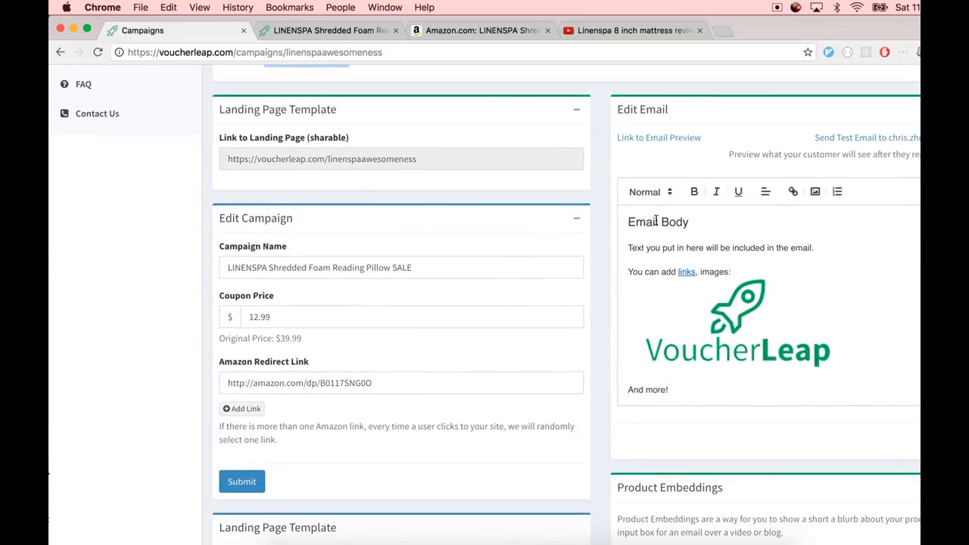
scroll(580, 309, "down", 15)
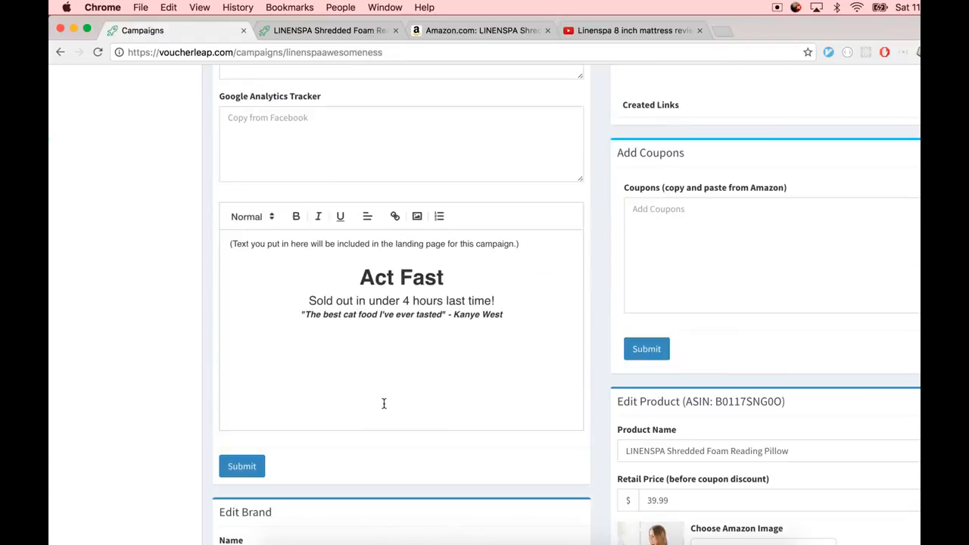
left_click(528, 321)
scroll(401, 441, "up", 6)
left_click(266, 212)
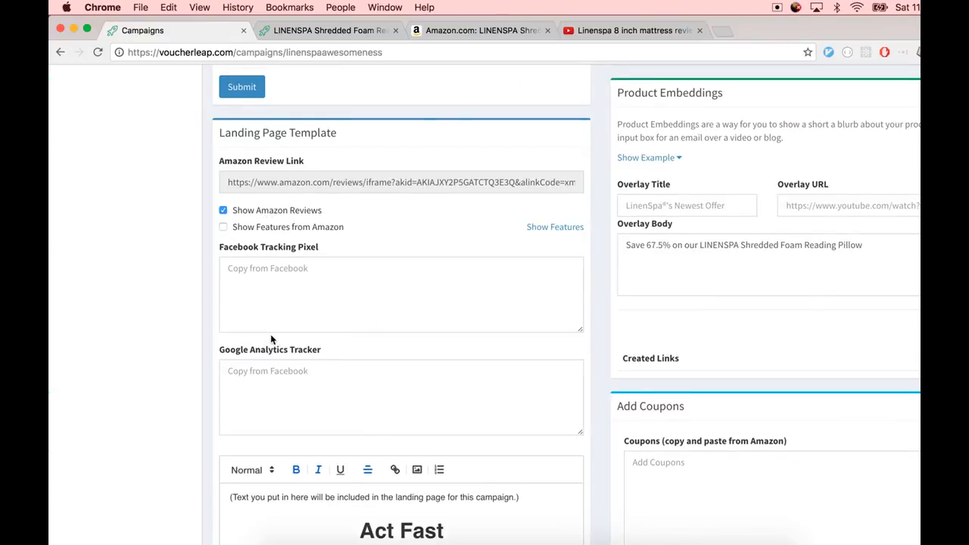
left_click(300, 228)
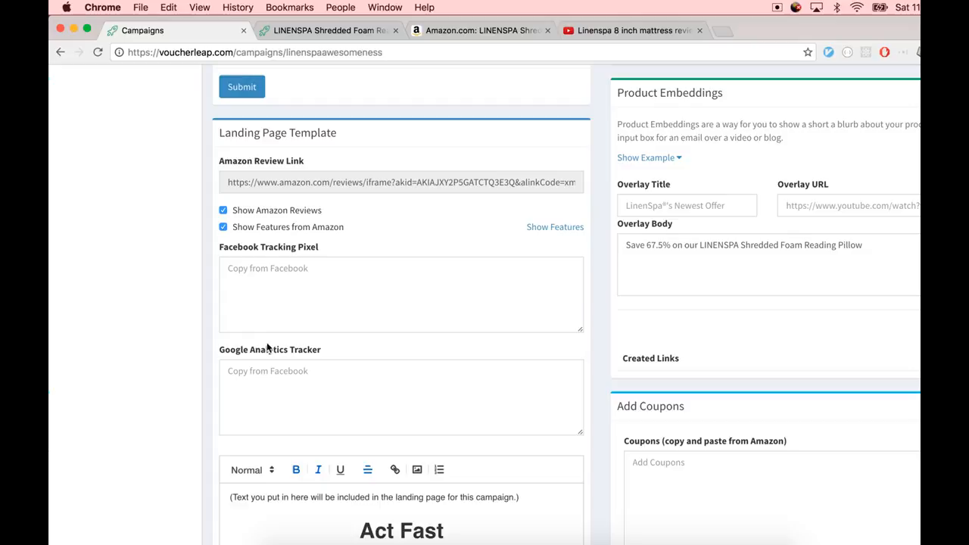
Expand the Amazon features list to preview its bullet points
scroll(522, 236, "down", 1)
left_click(546, 208)
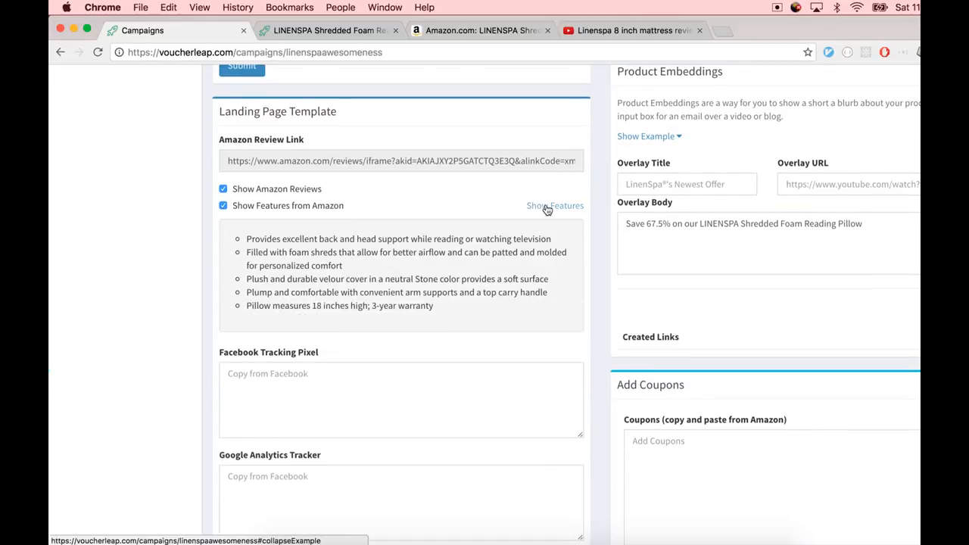
left_click(546, 207)
Delete the placeholder line above "Act Fast" in the landing page text and submit the template changes
scroll(331, 348, "down", 5)
left_click_drag(493, 235, 176, 94)
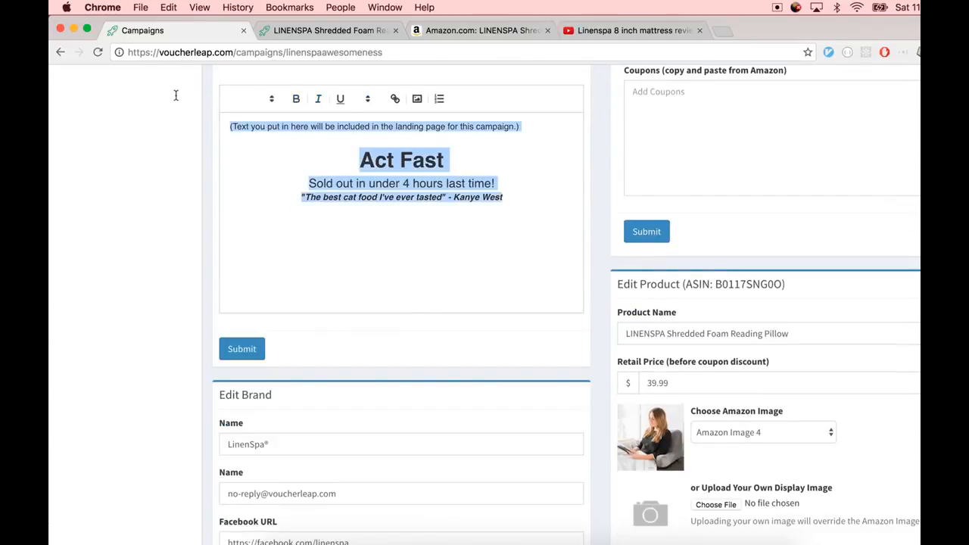
left_click(358, 147)
triple_click(402, 130)
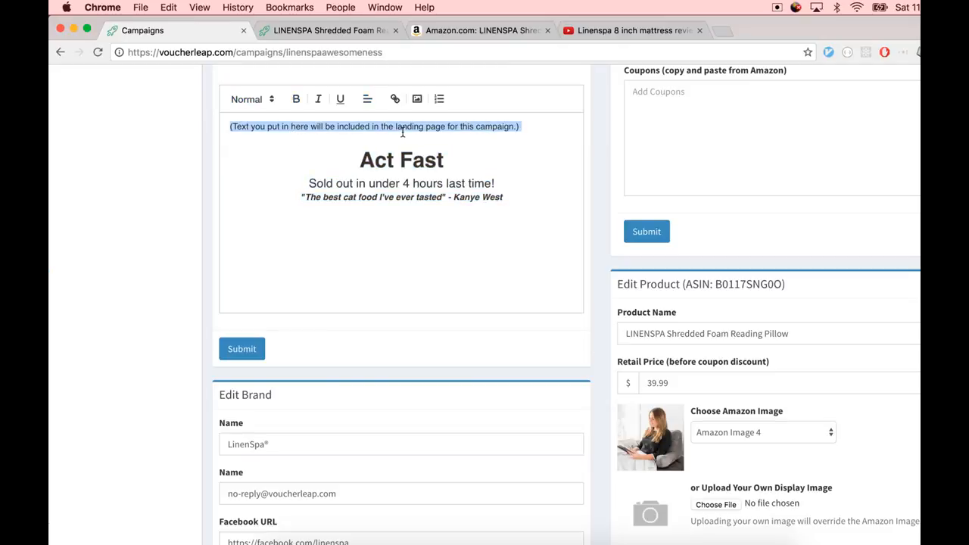
key("BackSpace")
key("Delete")
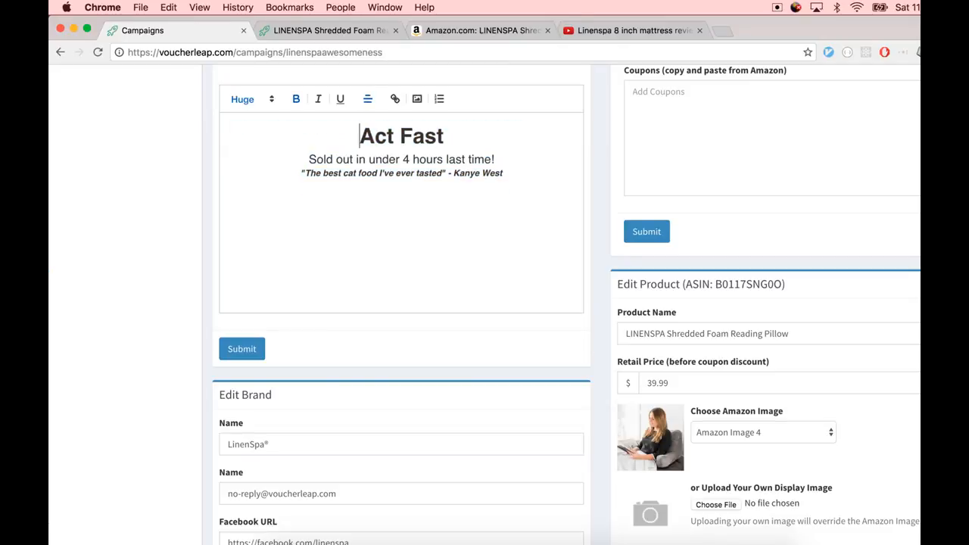
left_click(242, 349)
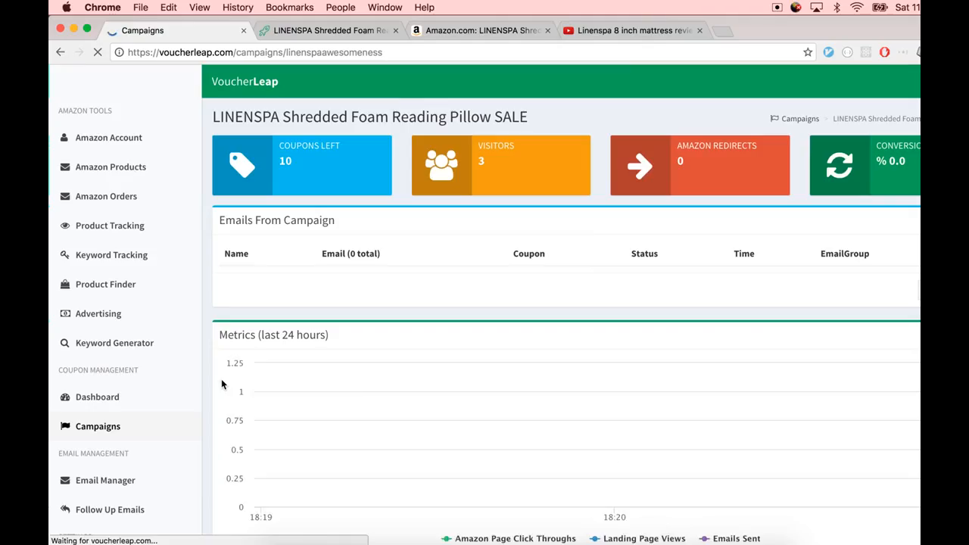
Reload the landing page and review the text, feature list and reviews below the video, then return to the campaign settings
key("ctrl+Tab")
key("super+r")
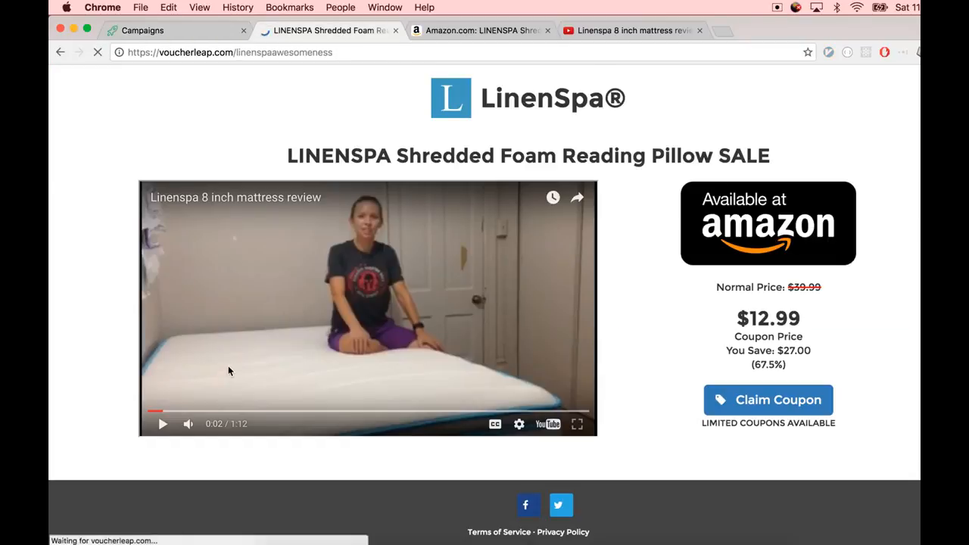
scroll(231, 366, "down", 3)
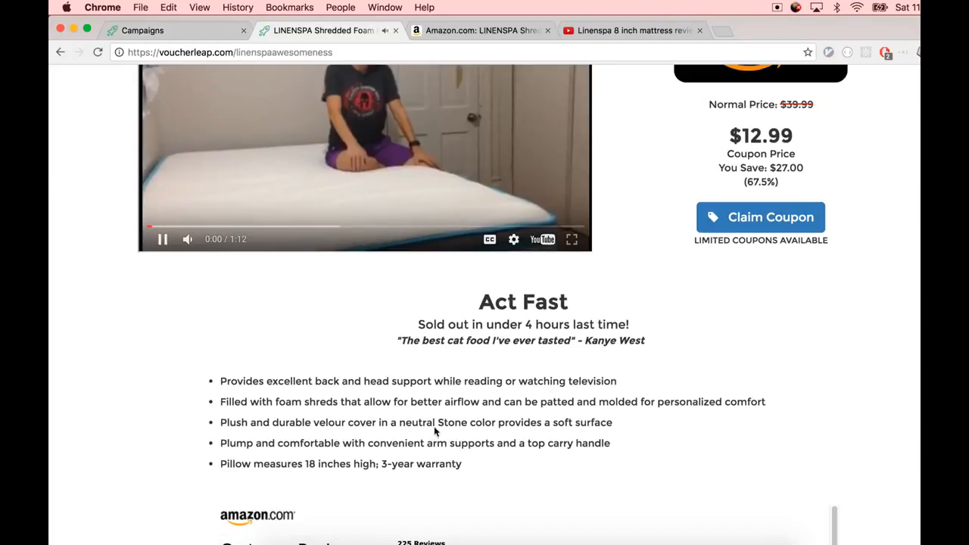
left_click_drag(465, 293, 643, 340)
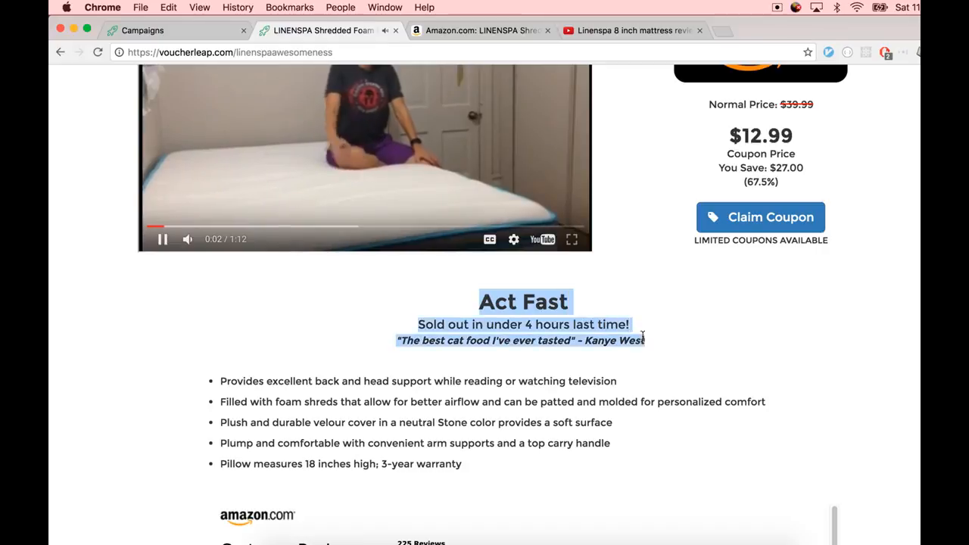
left_click(427, 186)
left_click(499, 307)
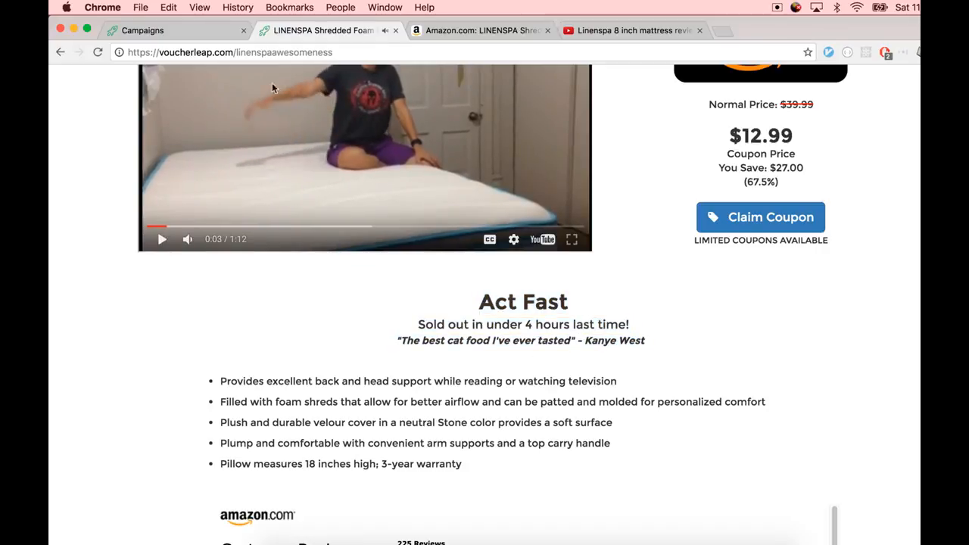
scroll(327, 193, "down", 5)
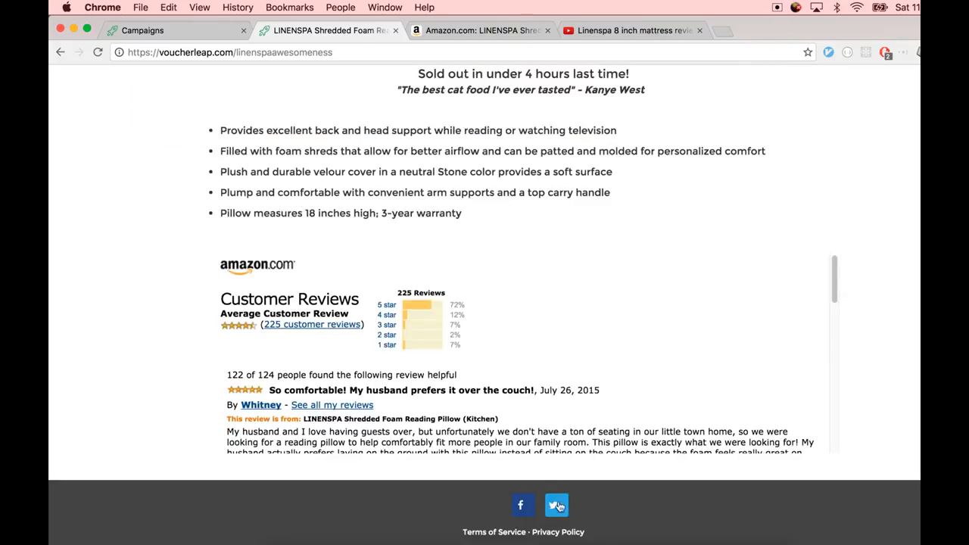
scroll(431, 376, "up", 4)
scroll(426, 373, "down", 12)
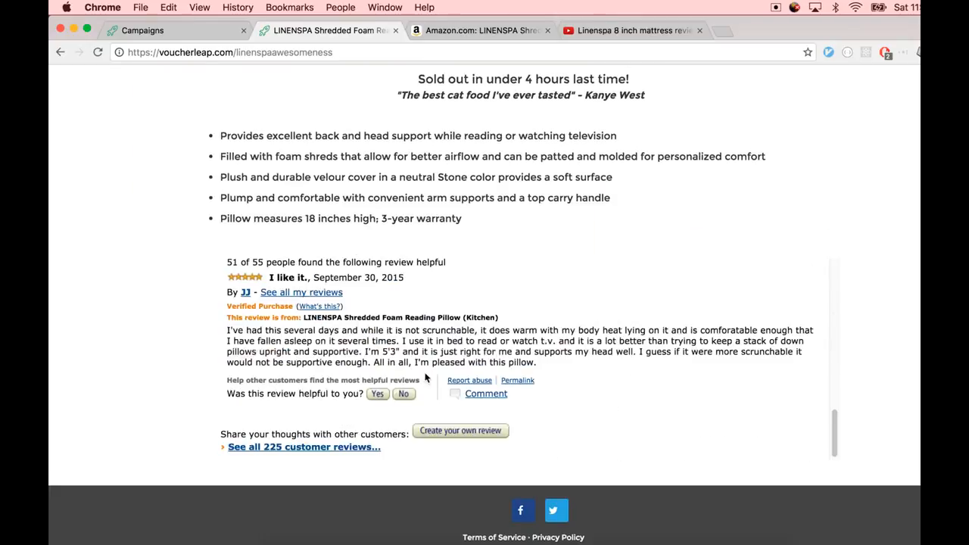
scroll(106, 343, "up", 6)
key("ctrl+shift+Tab")
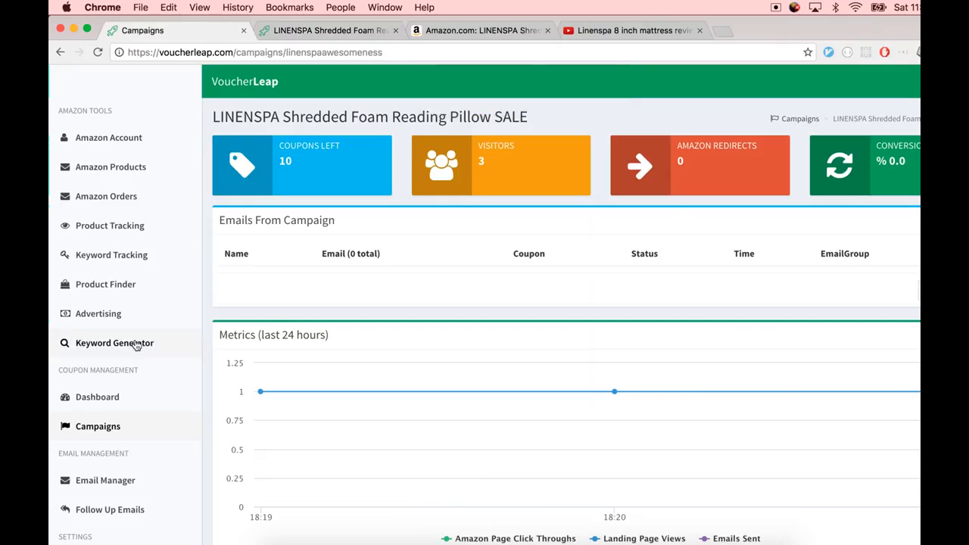
Copy the Linenspa YouTube review video's URL and paste it as the Product Embeddings overlay URL
scroll(376, 311, "down", 2)
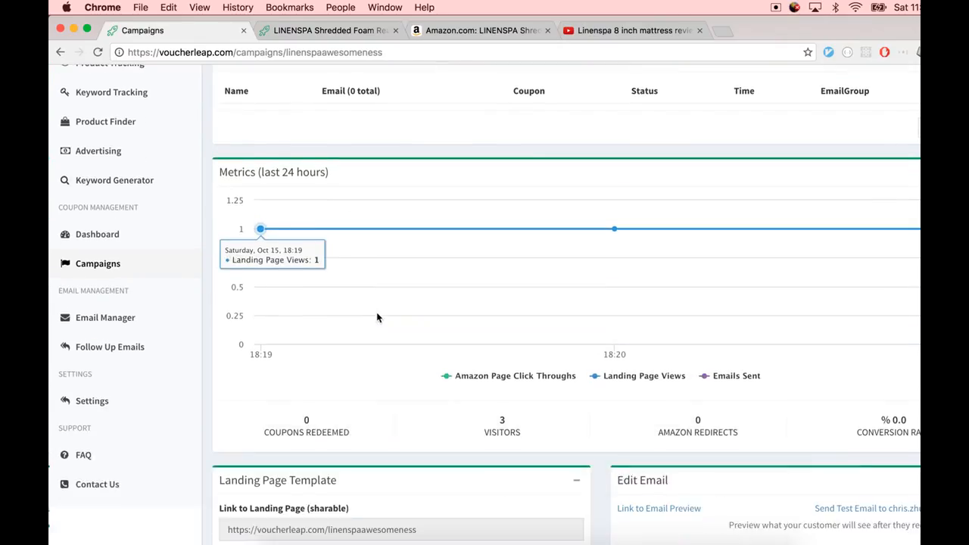
scroll(431, 305, "down", 3)
scroll(452, 306, "down", 6)
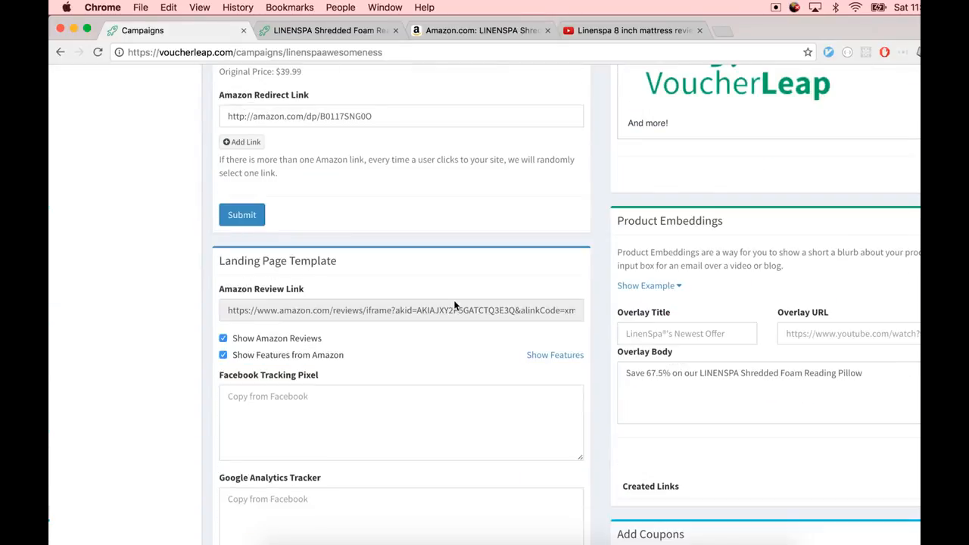
left_click(730, 334)
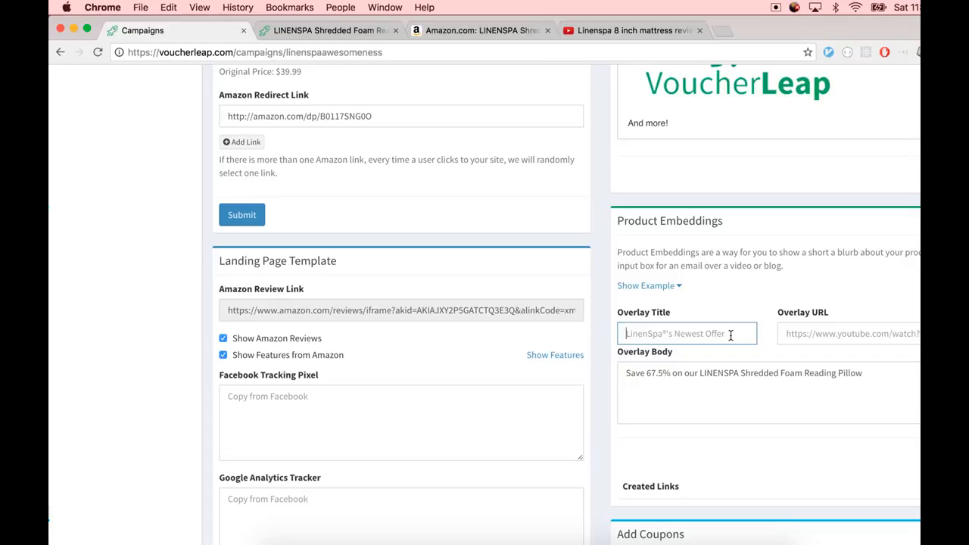
double_click(647, 224)
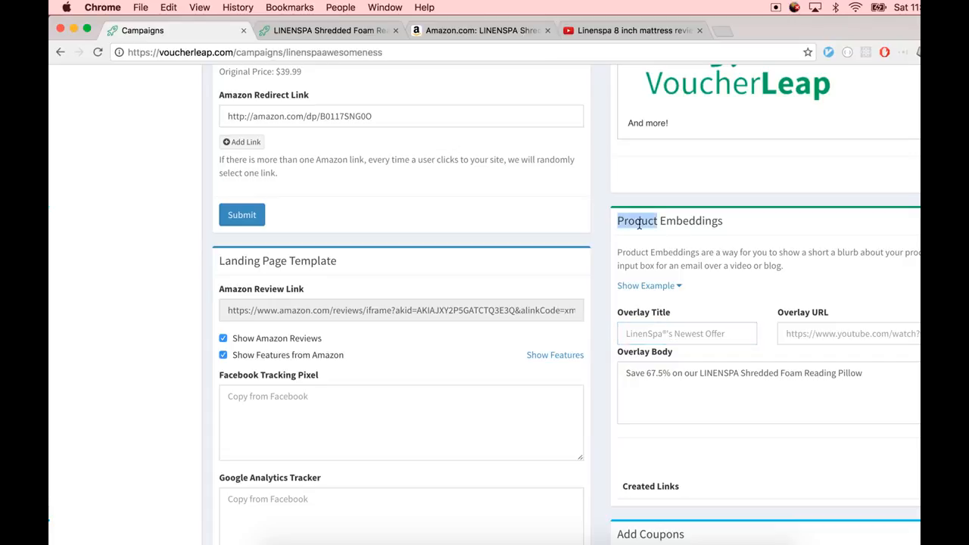
left_click_drag(647, 224, 697, 222)
left_click(697, 221)
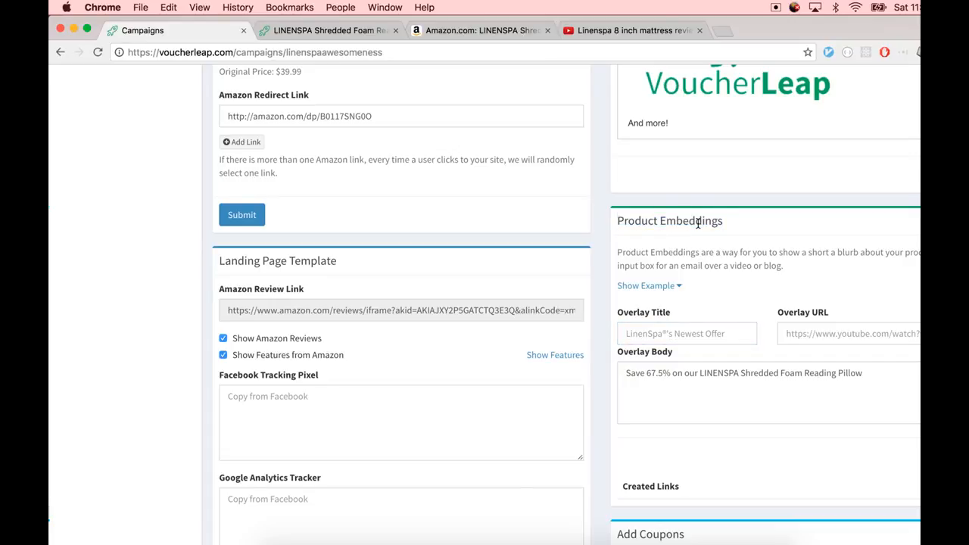
key("ctrl+Tab")
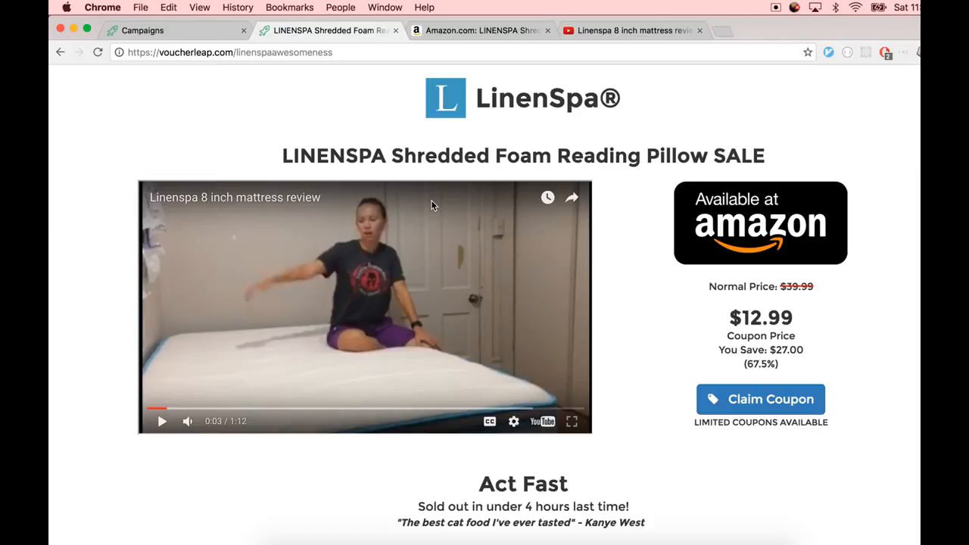
left_click(612, 32)
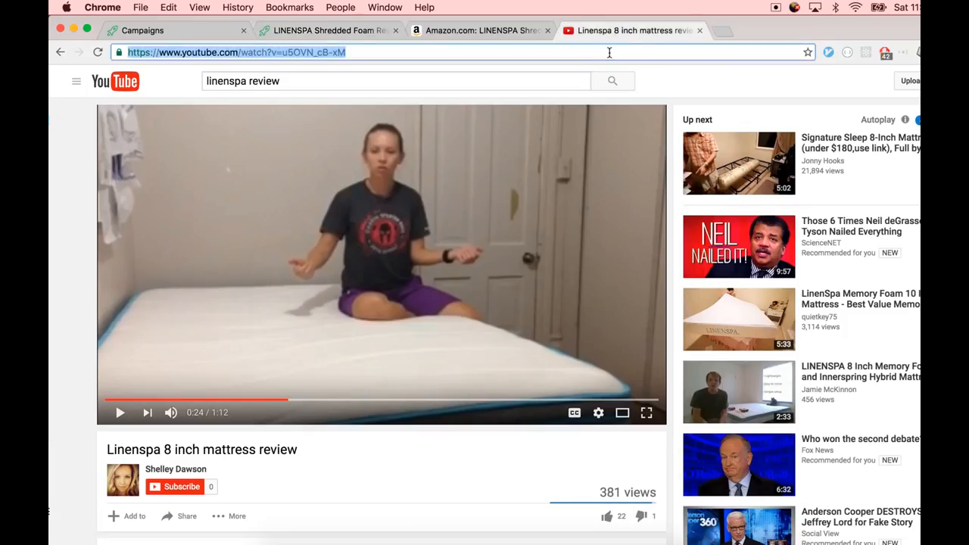
key("super+1")
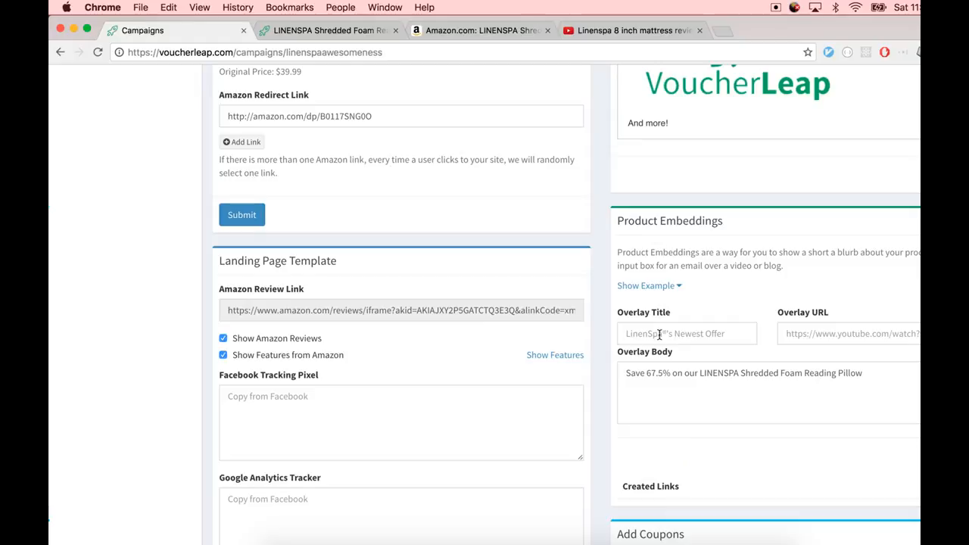
left_click(781, 336)
key("super+v")
Set the overlay title to "LinenSpas Newest Product!"
left_click(736, 339)
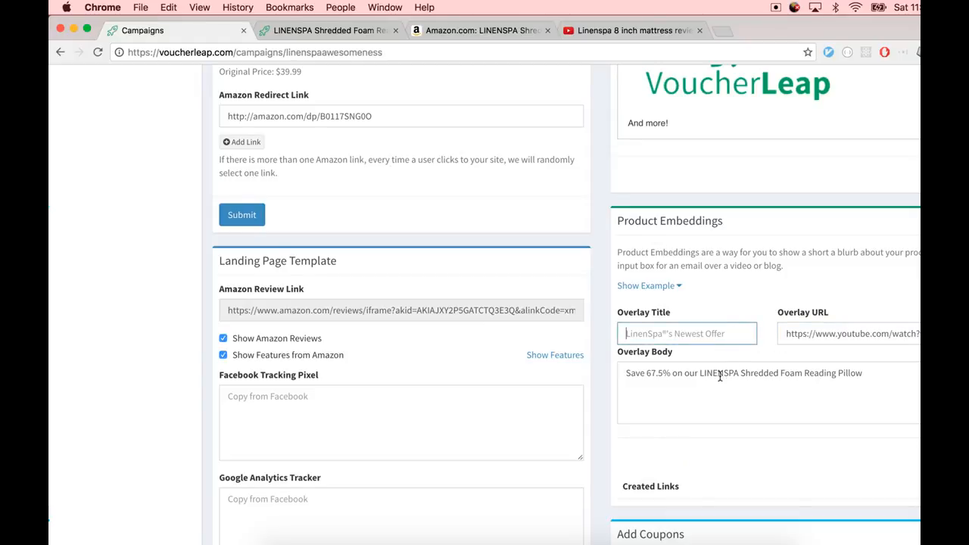
type("L")
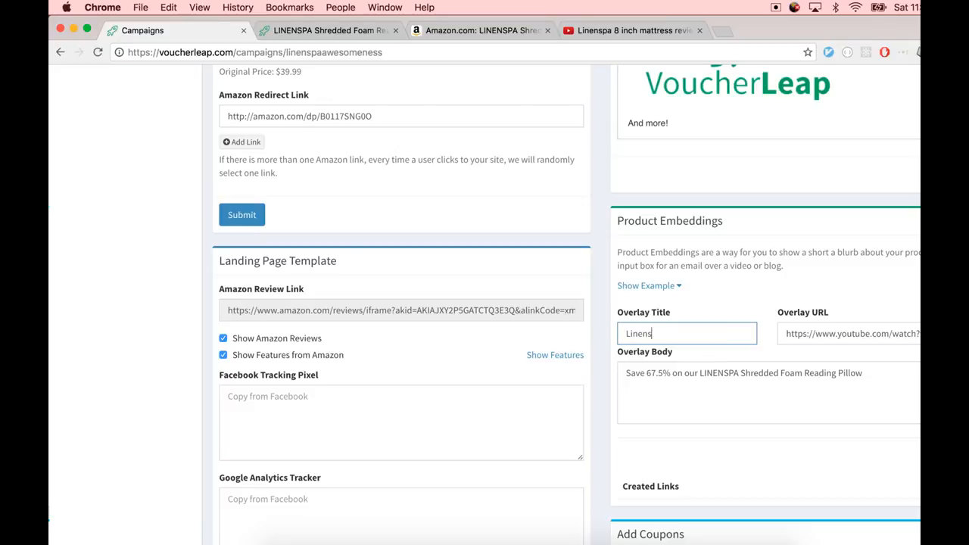
type("inenSpas Newest Product!")
left_click(787, 372)
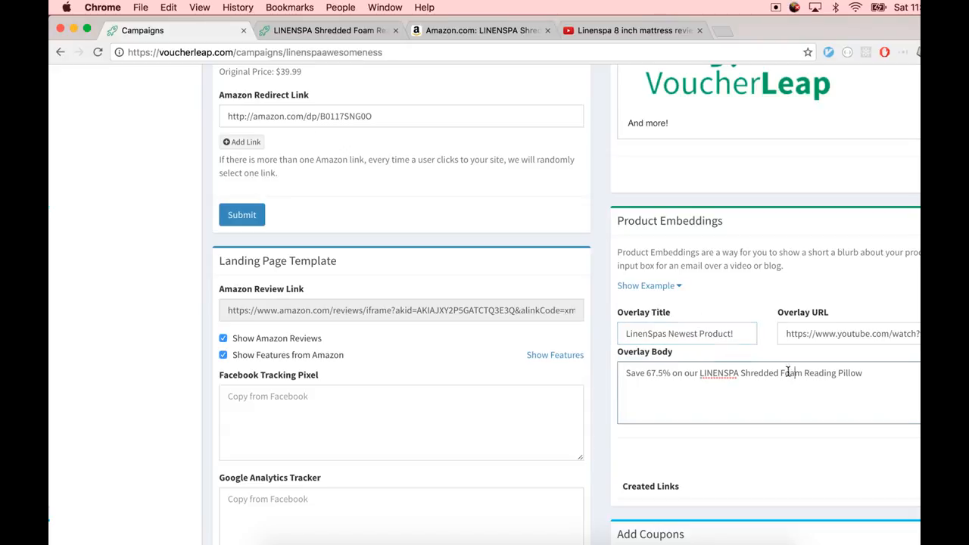
Open the Product Embeddings example and select the created overlay link
left_click(718, 329)
left_click(723, 374)
left_click(837, 333)
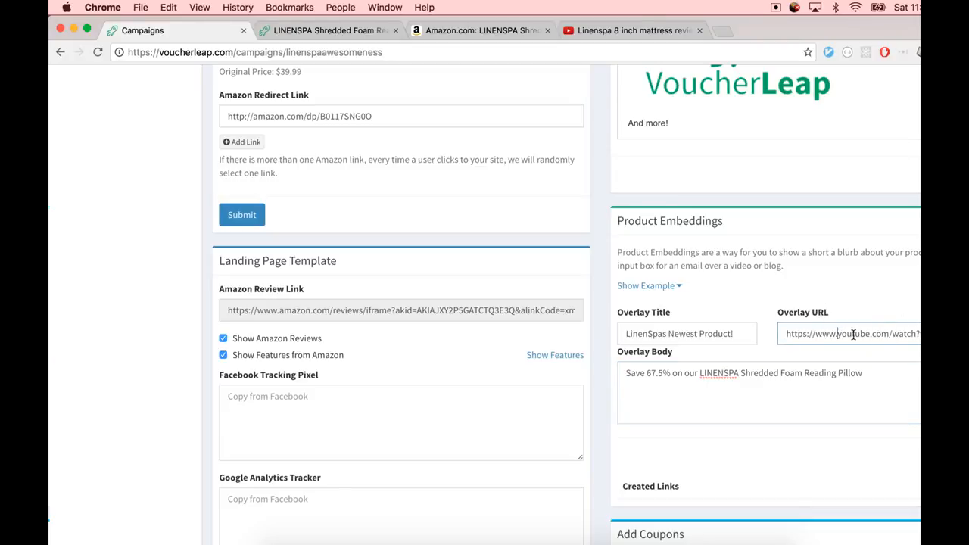
left_click(670, 286)
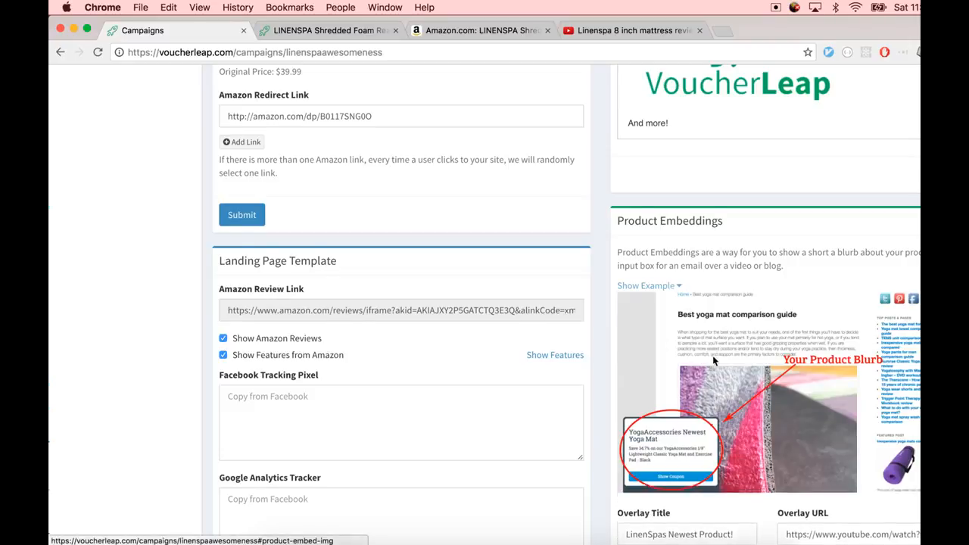
scroll(713, 361, "down", 1)
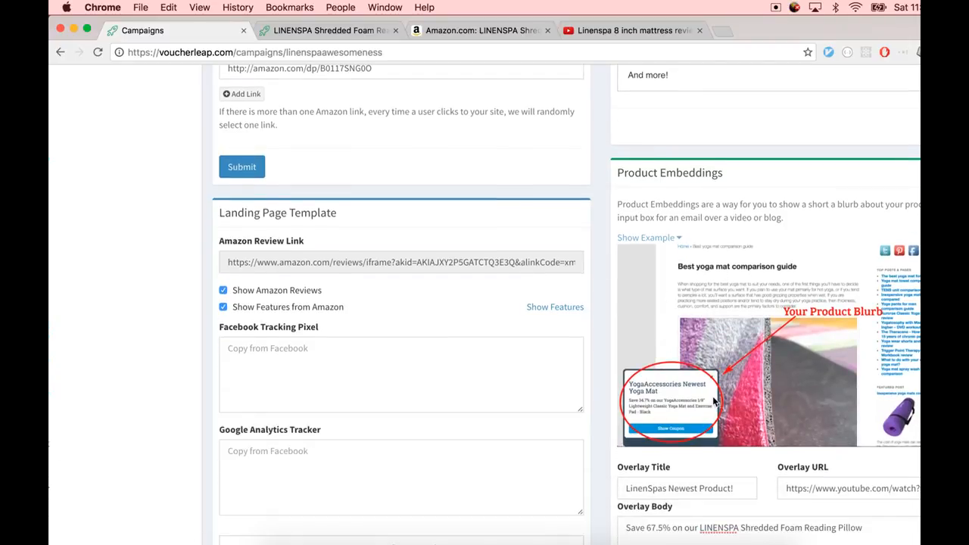
scroll(727, 371, "down", 5)
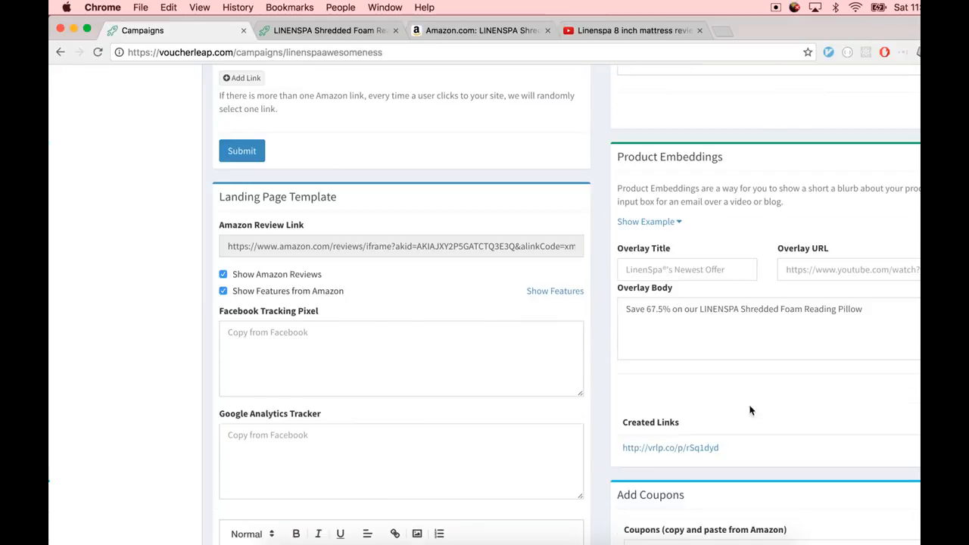
left_click_drag(728, 448, 610, 441)
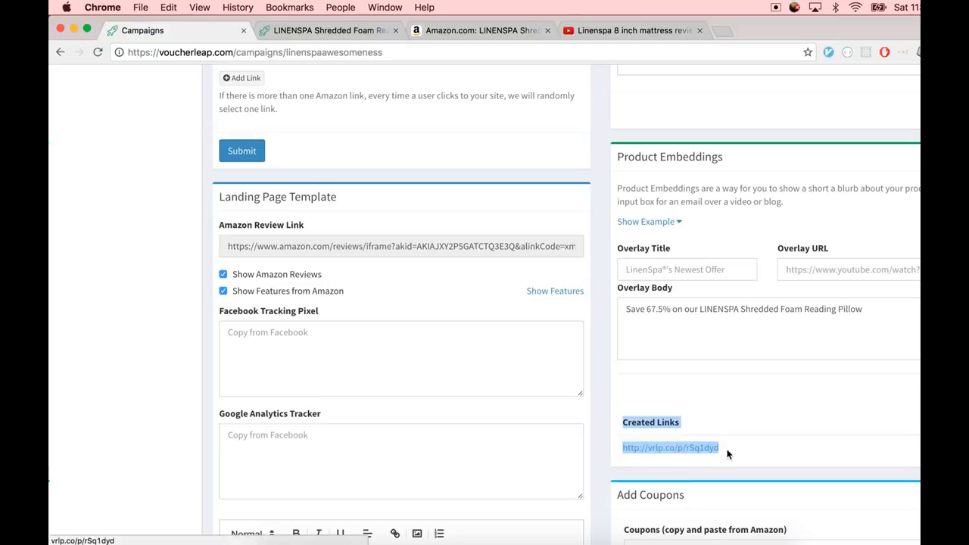
Copy the created overlay link and open it in a new browser tab
left_click_drag(744, 450, 620, 449)
key("super+c")
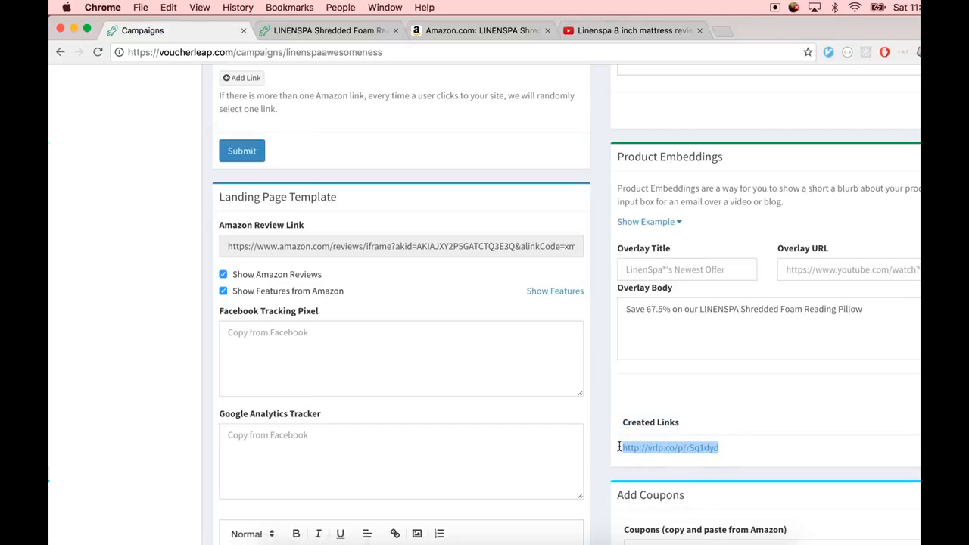
key("super+t")
key("super+v")
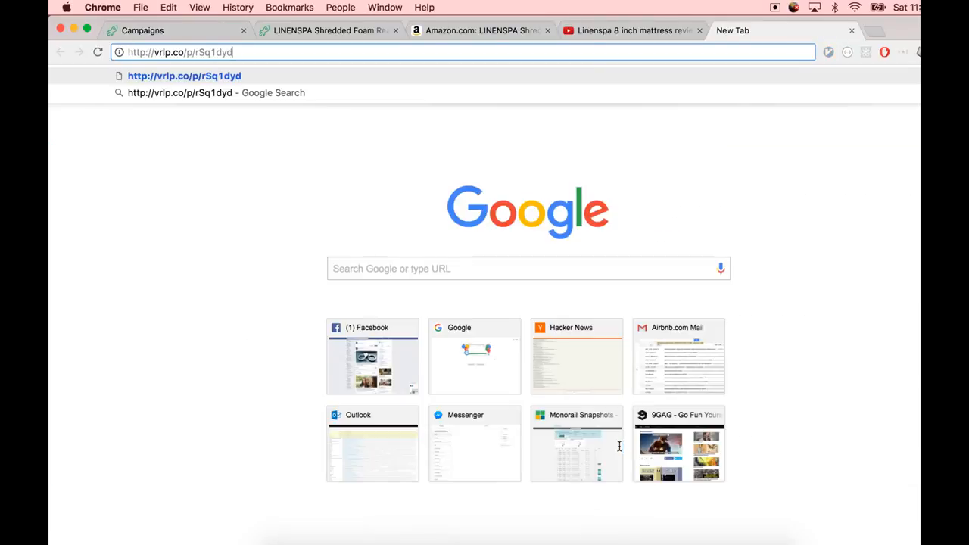
key("Return")
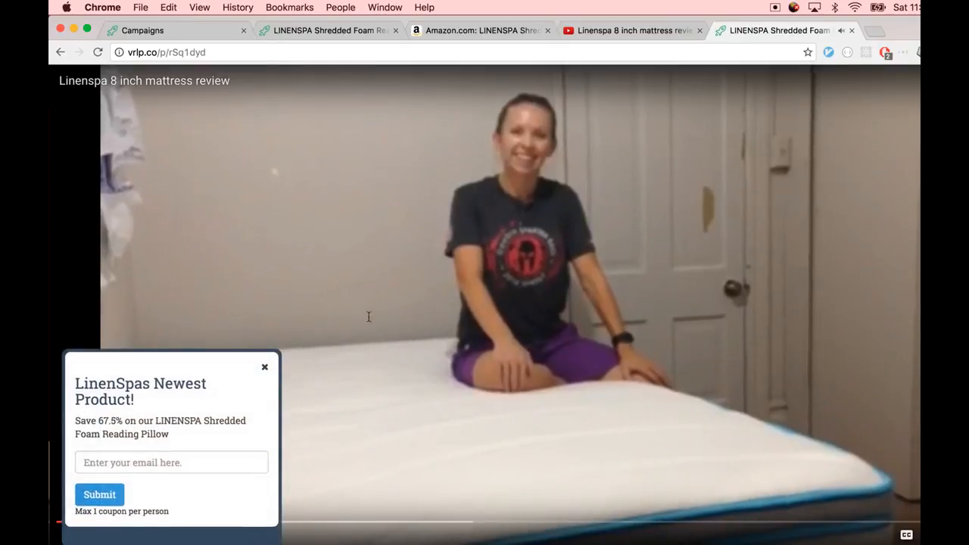
Try the overlay's email field and video playback on the embedded page, then close that tab
left_click(145, 460)
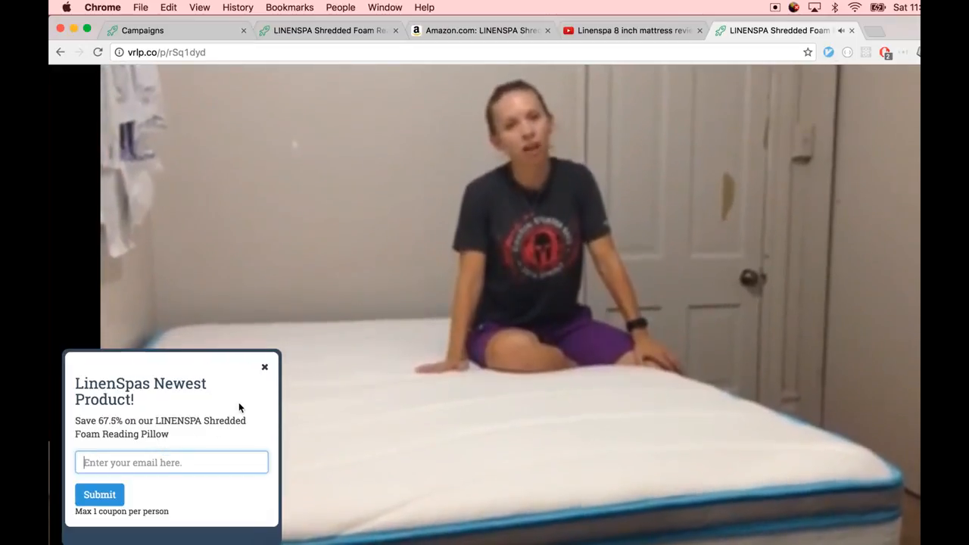
left_click(197, 460)
left_click(170, 429)
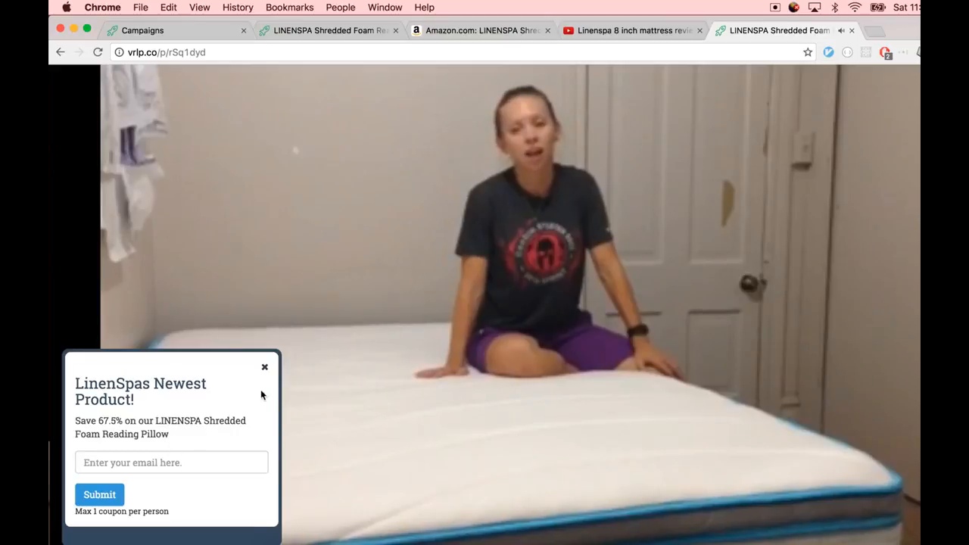
left_click(422, 372)
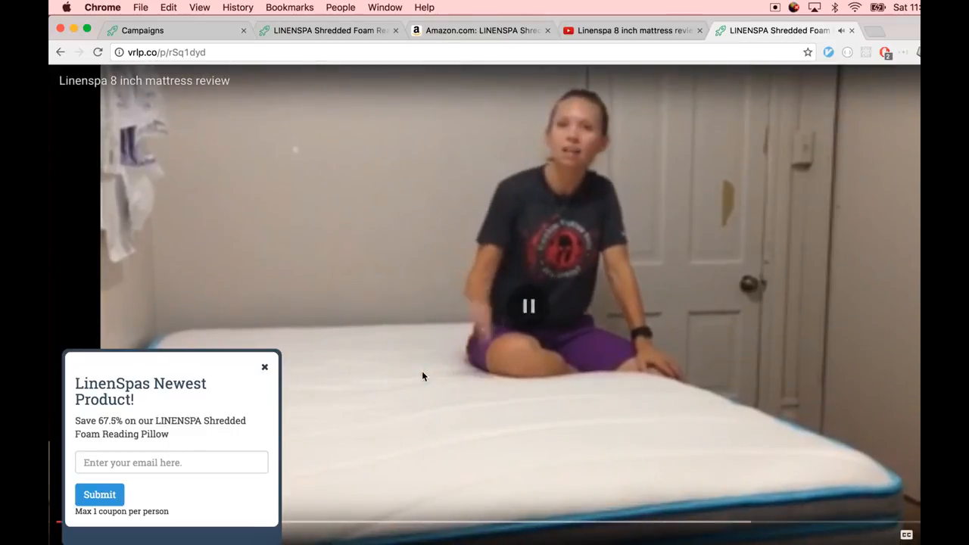
key("super+w")
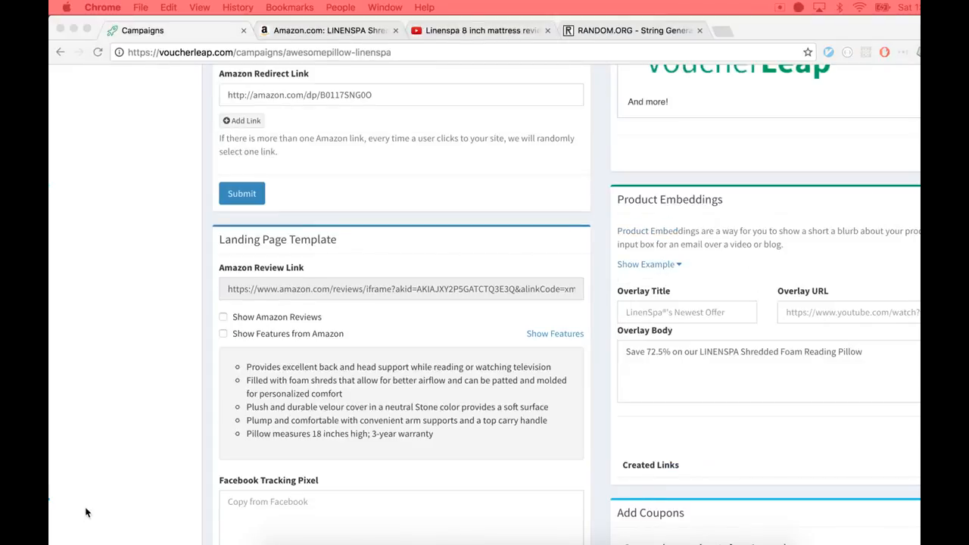
Copy the sharable landing page link of the awesomepillow-linenspa campaign and open it in a new tab
left_click(275, 423)
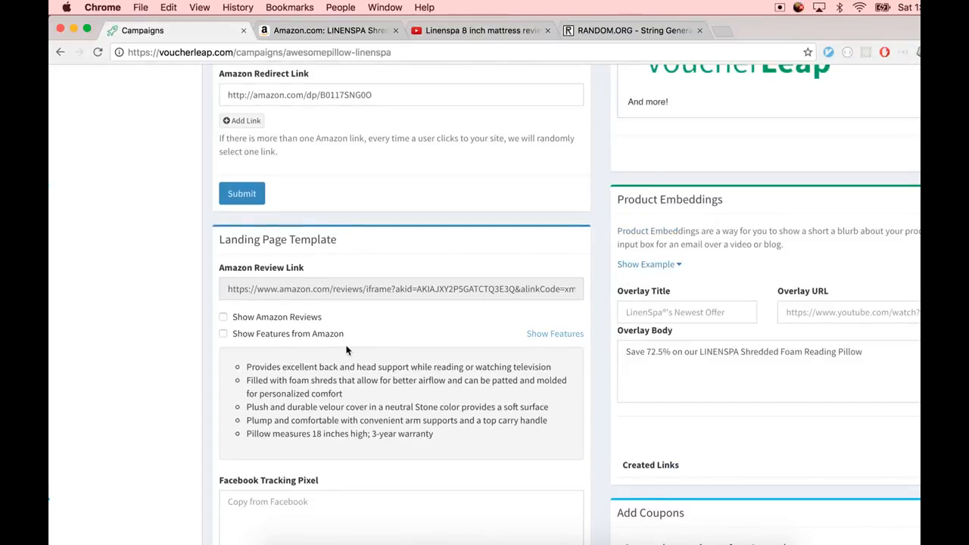
scroll(333, 319, "up", 5)
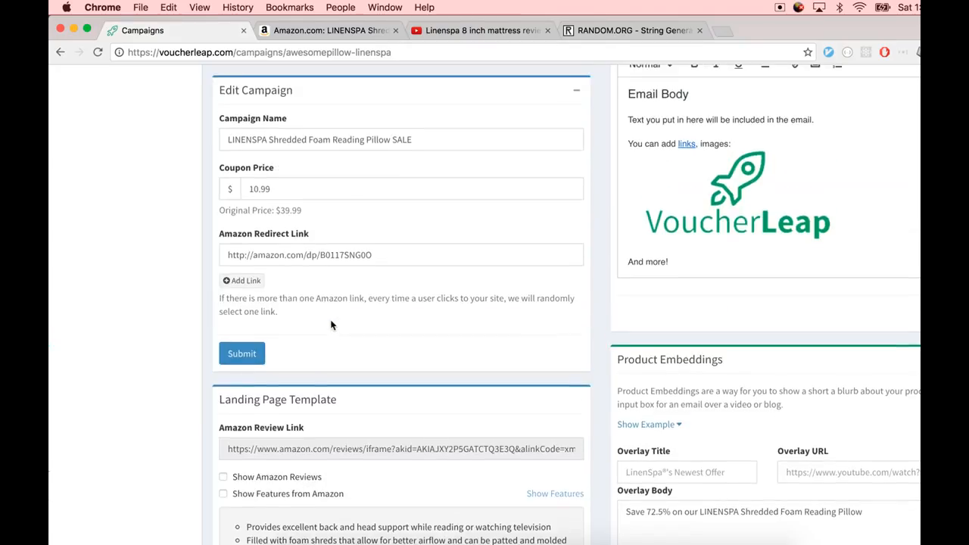
scroll(332, 324, "up", 12)
scroll(326, 311, "down", 5)
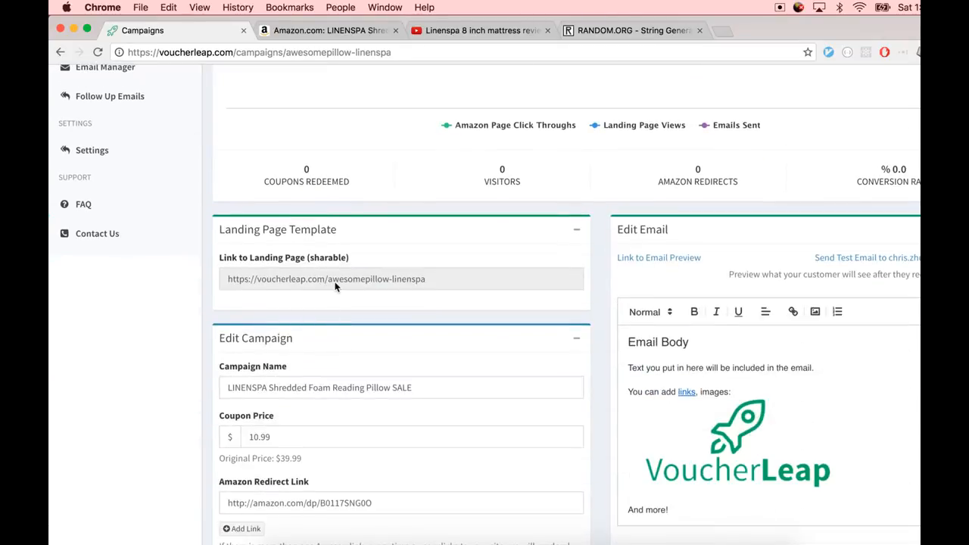
triple_click(335, 279)
key("super+c")
key("super+t")
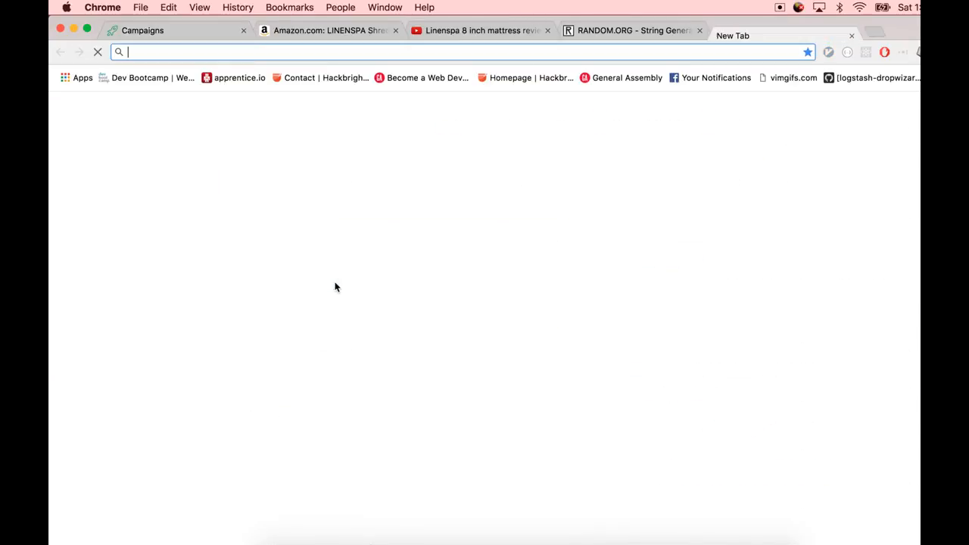
key("super+v")
key("Return")
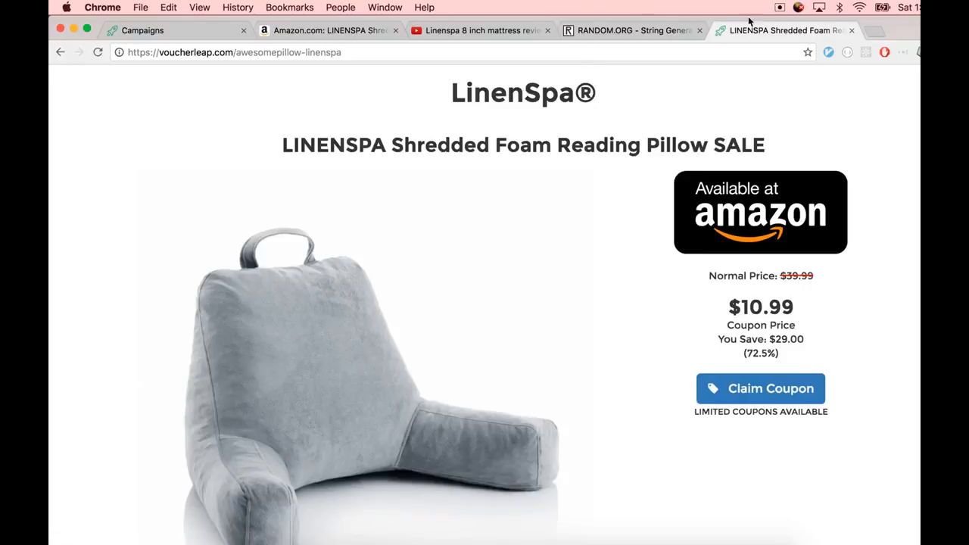
Open the Claim Coupon form on the landing page, try its name and email fields, then return to the campaign
left_click_drag(755, 34, 299, 33)
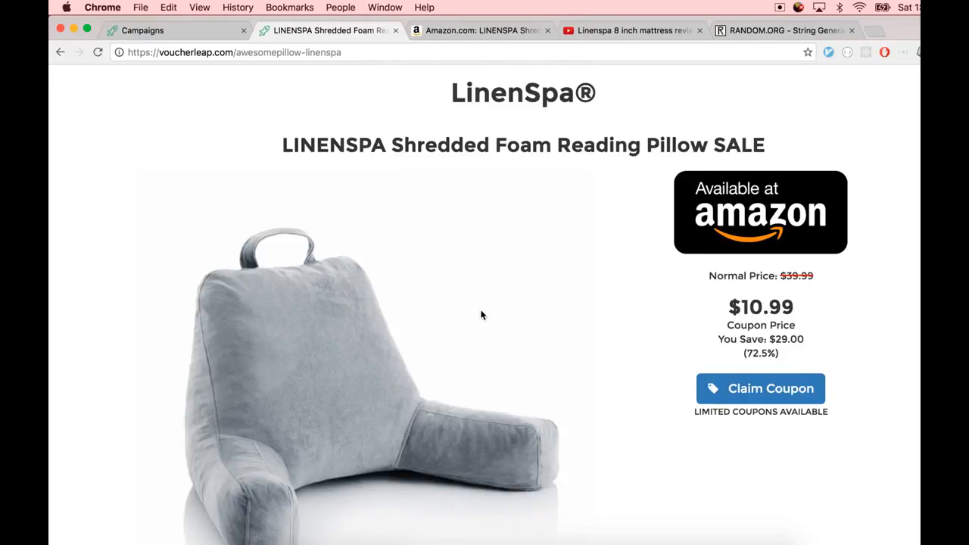
scroll(481, 314, "down", 5)
scroll(496, 287, "up", 5)
left_click(733, 397)
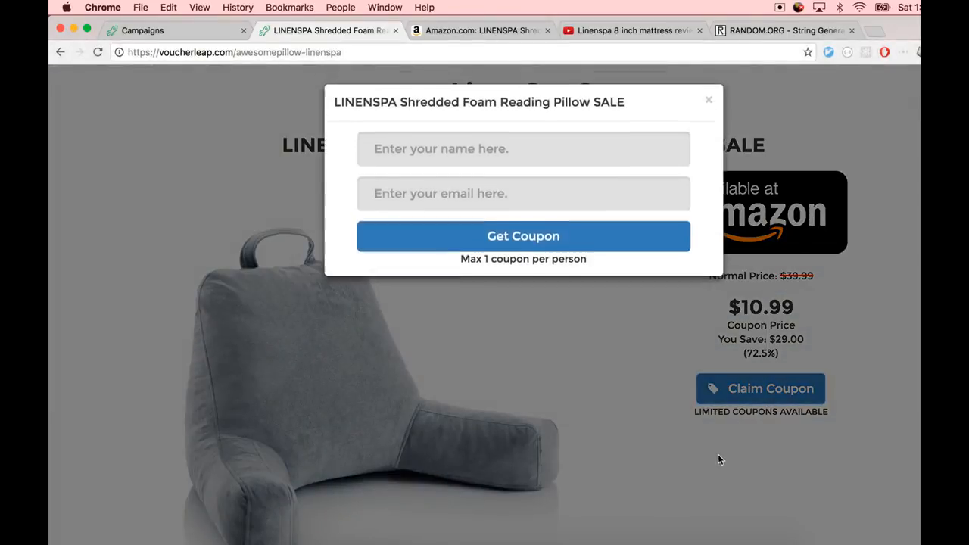
left_click(416, 150)
left_click(433, 196)
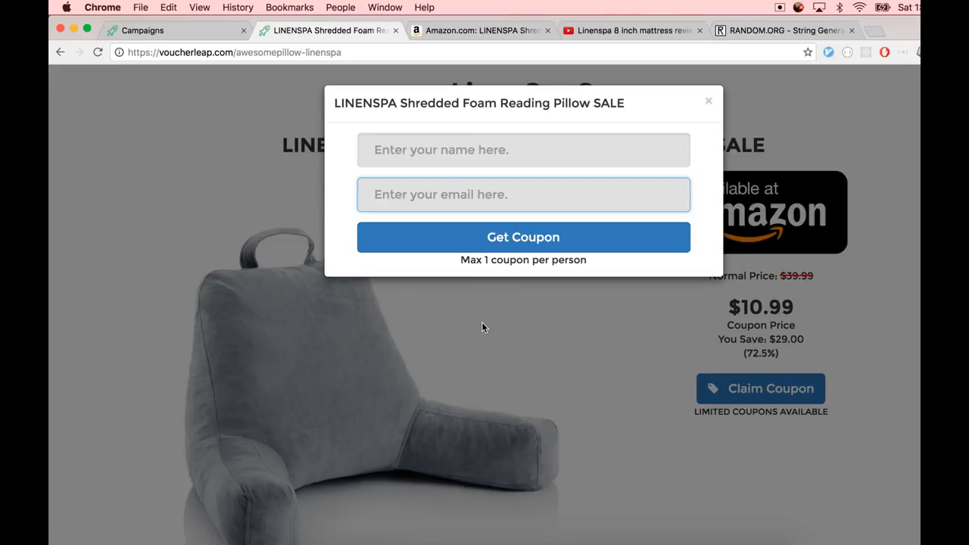
left_click(482, 327)
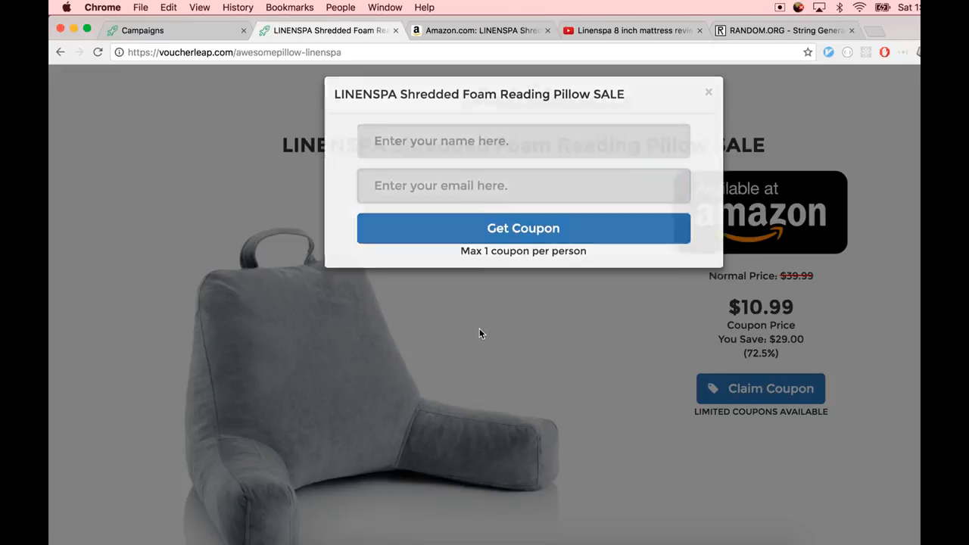
left_click(206, 30)
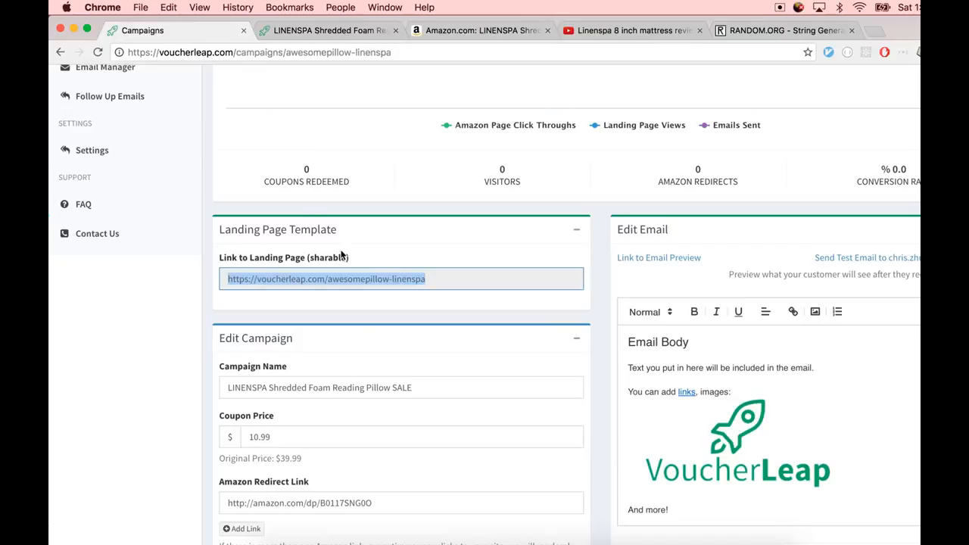
Enable Show Amazon Reviews and Show Features from Amazon in the landing page template
scroll(405, 264, "down", 10)
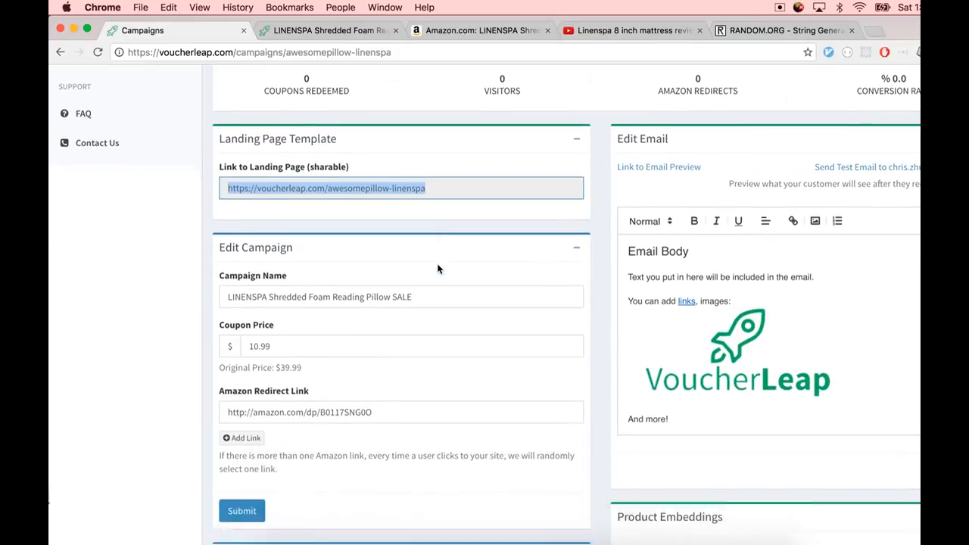
scroll(438, 267, "down", 4)
scroll(426, 266, "up", 4)
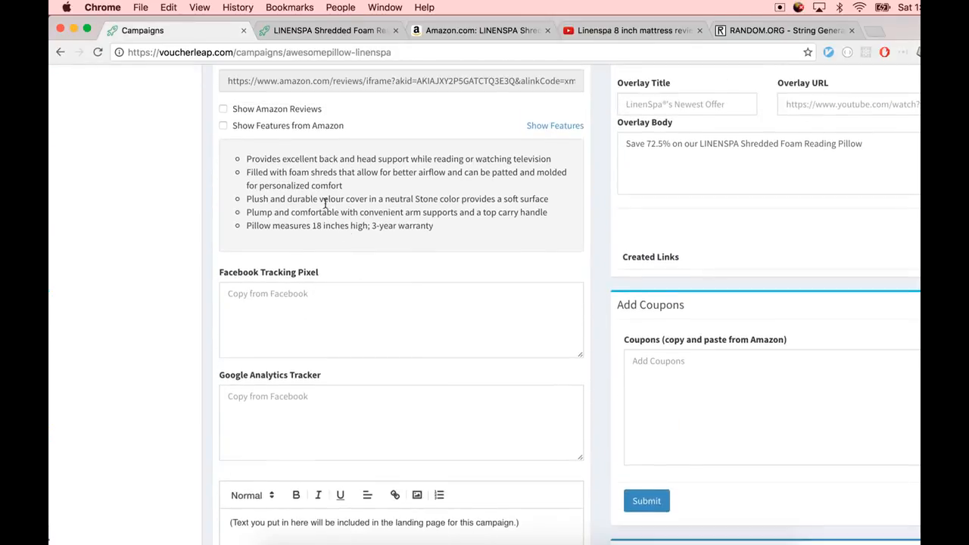
left_click(224, 109)
left_click(223, 125)
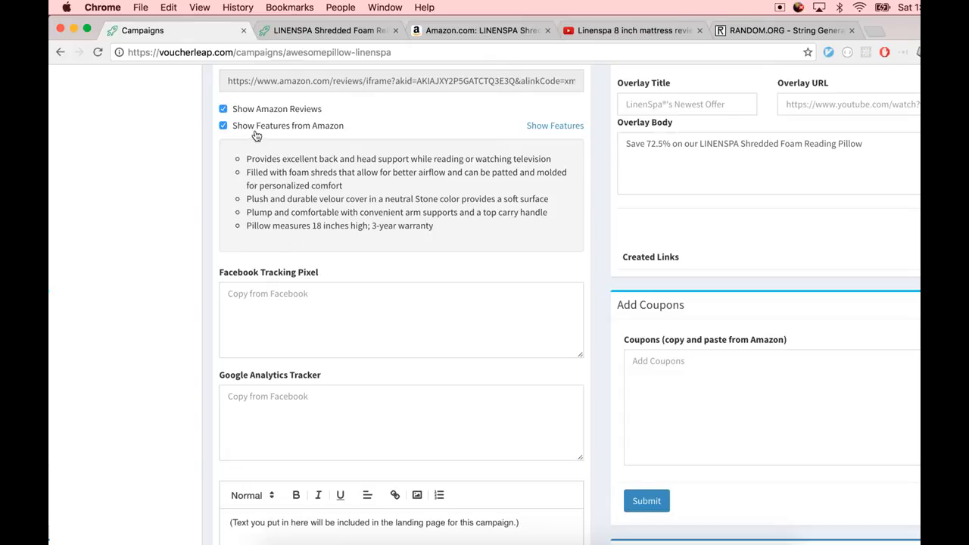
scroll(300, 287, "down", 1)
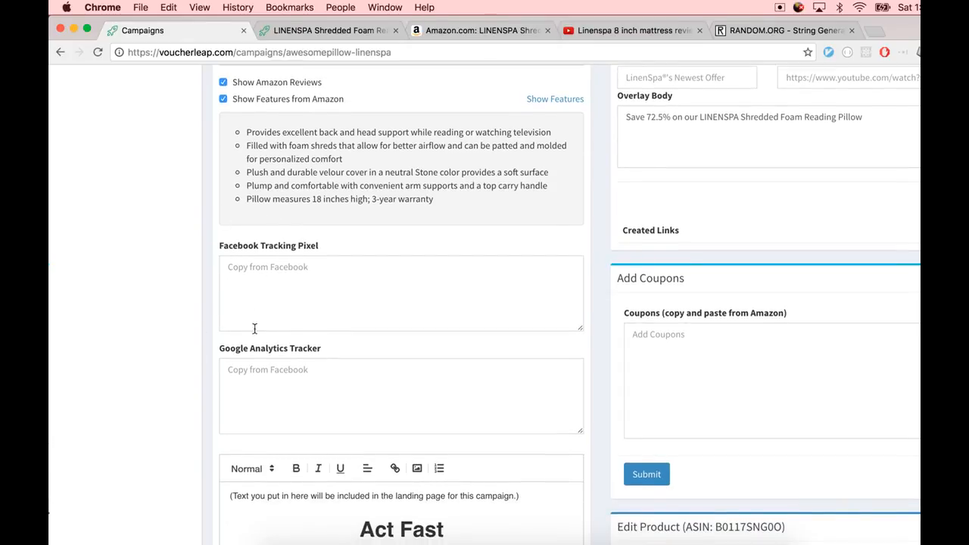
Delete the placeholder instruction line from the landing page text and submit the landing page template
left_click(271, 381)
left_click(298, 304)
scroll(296, 333, "down", 10)
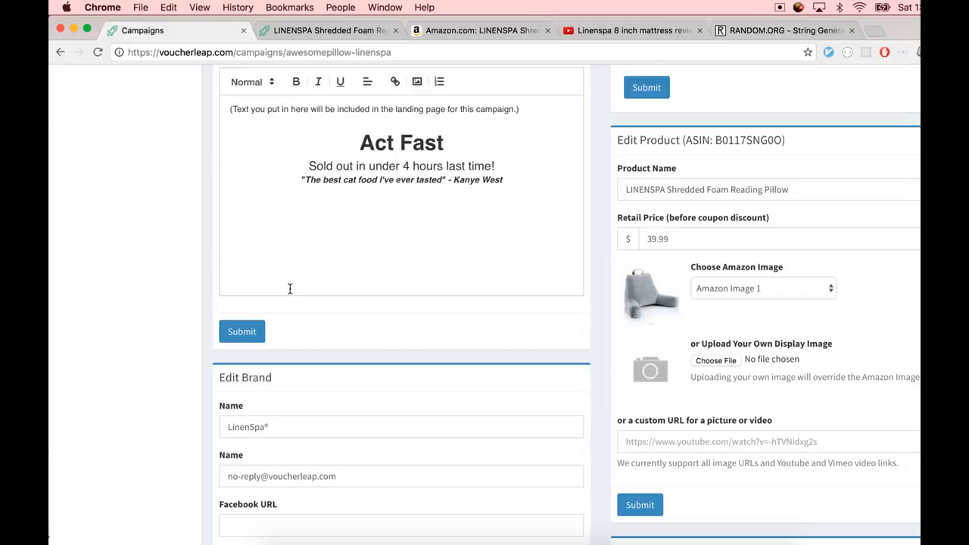
scroll(291, 283, "up", 1)
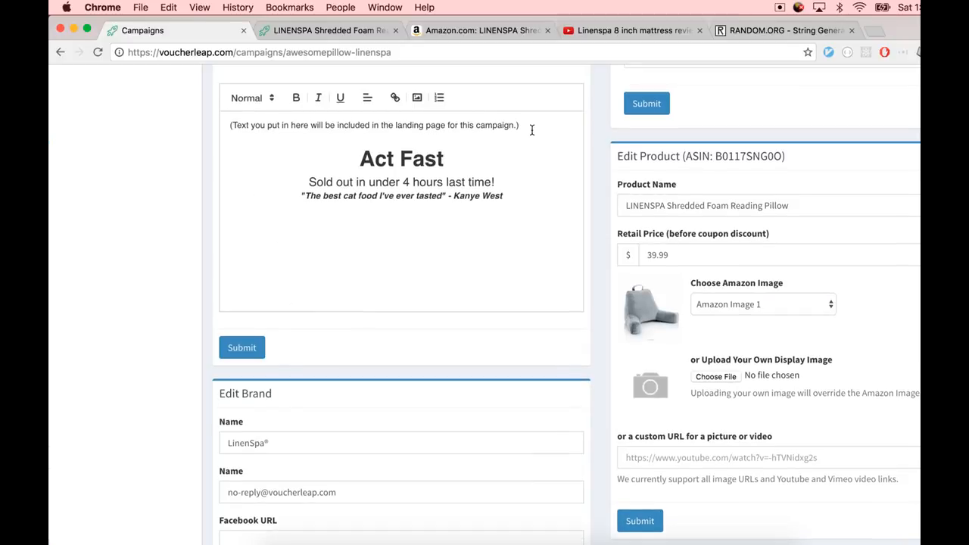
left_click_drag(521, 126, 216, 126)
key("BackSpace")
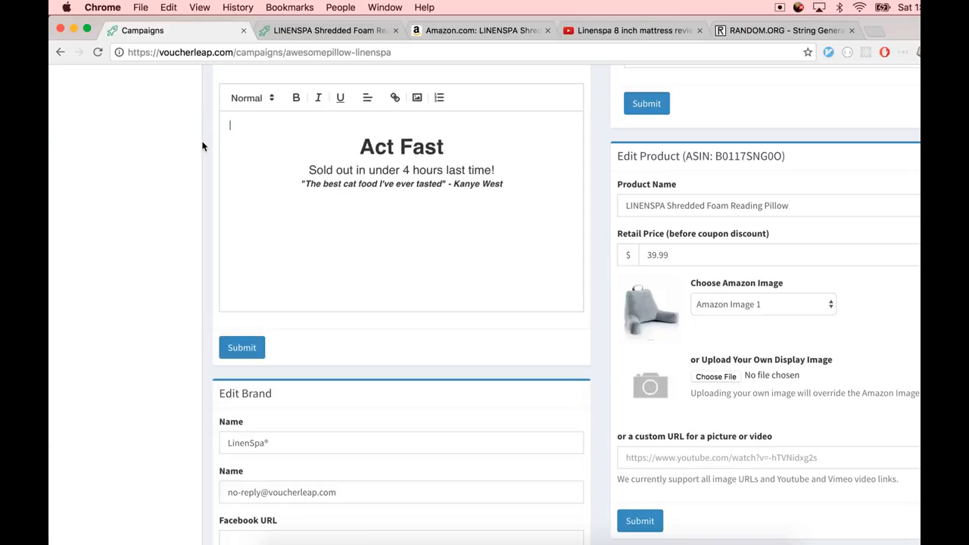
left_click(242, 342)
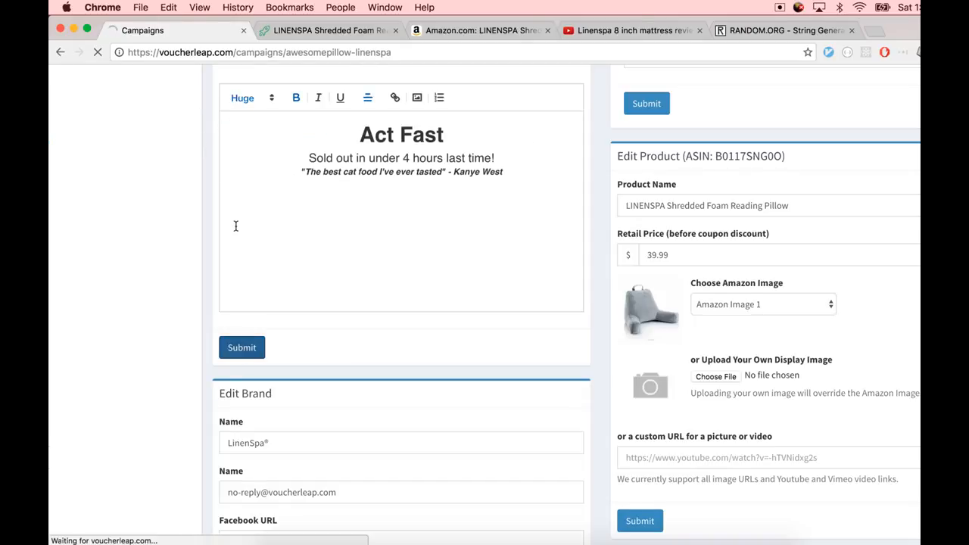
Reload the landing page and review the text, feature list and Amazon reviews
key("ctrl+Tab")
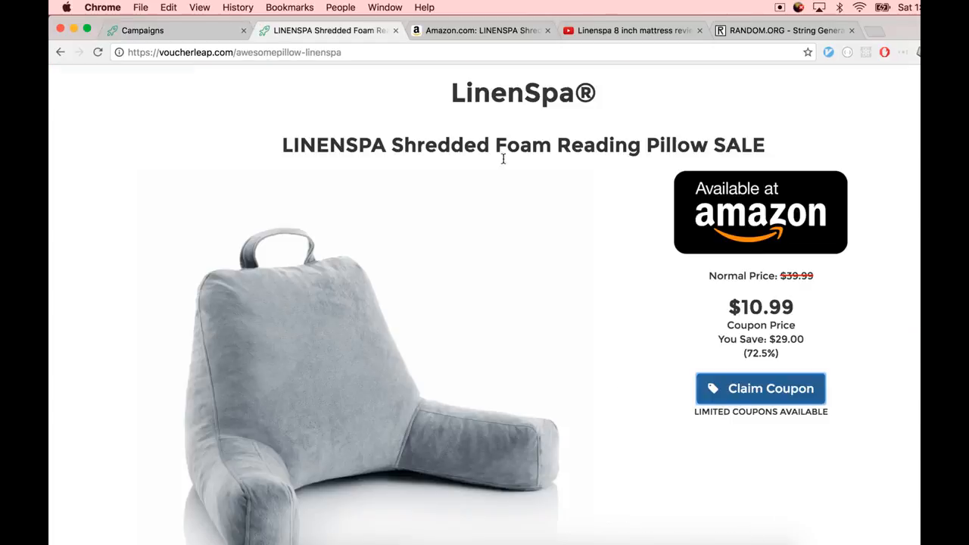
key("super+r")
scroll(472, 190, "down", 3)
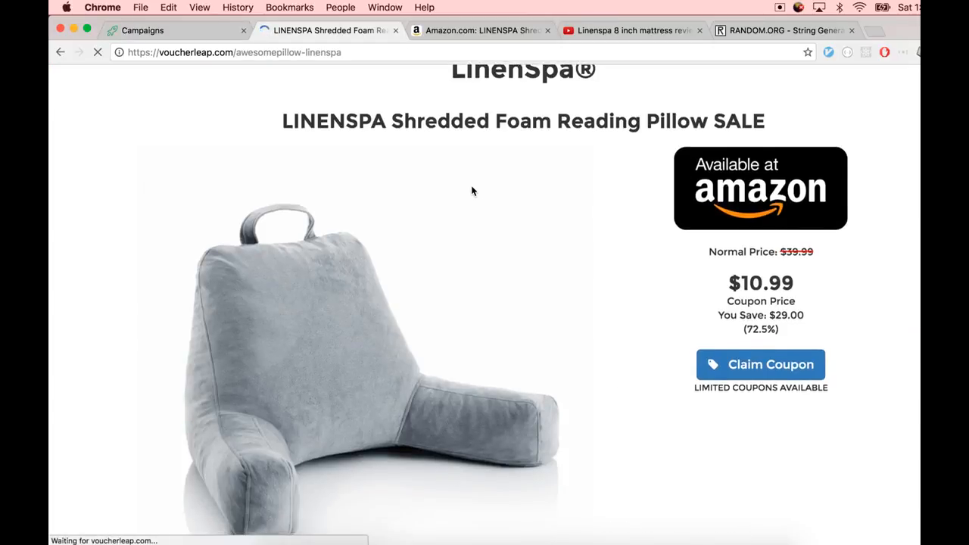
scroll(477, 189, "down", 6)
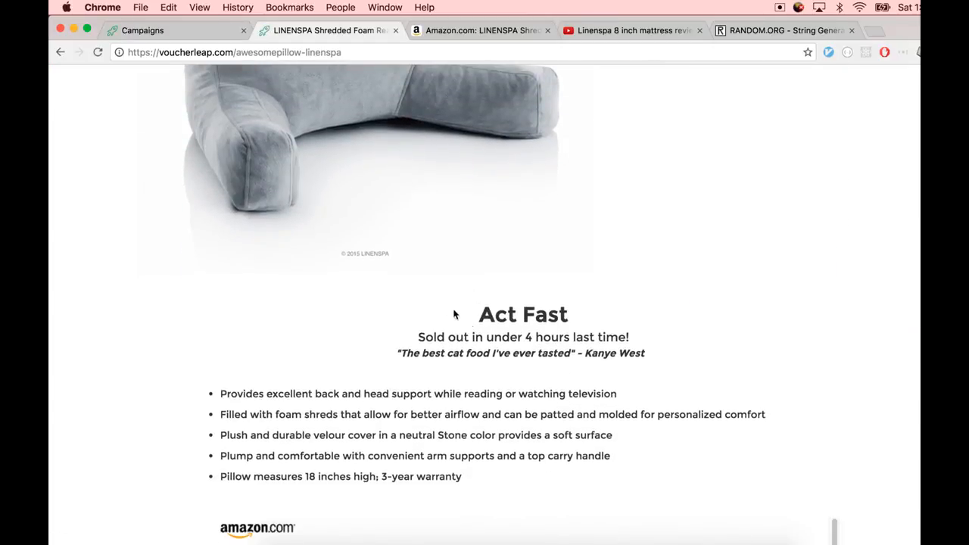
left_click_drag(456, 315, 625, 360)
left_click(581, 384)
left_click_drag(465, 306, 575, 371)
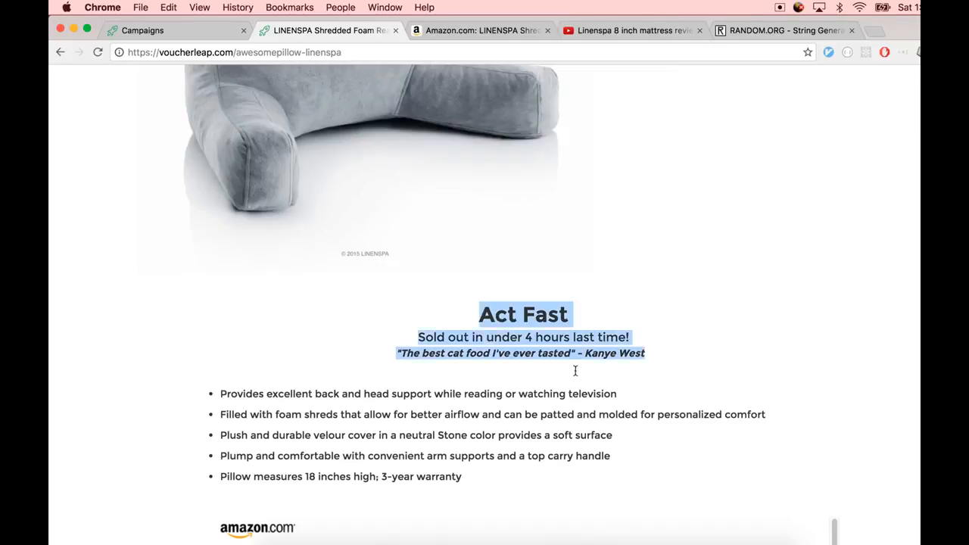
left_click_drag(205, 386, 510, 476)
scroll(511, 477, "down", 3)
scroll(510, 479, "down", 10)
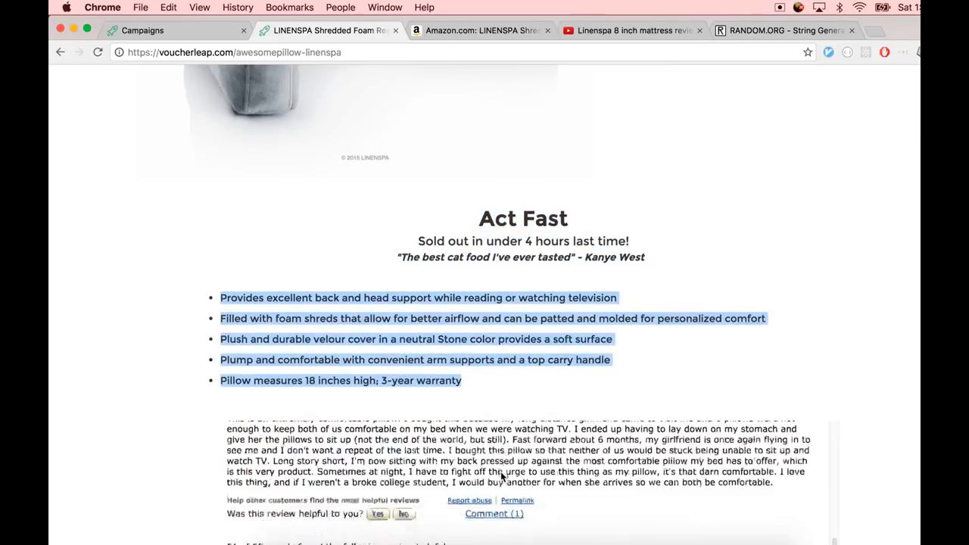
scroll(480, 396, "up", 15)
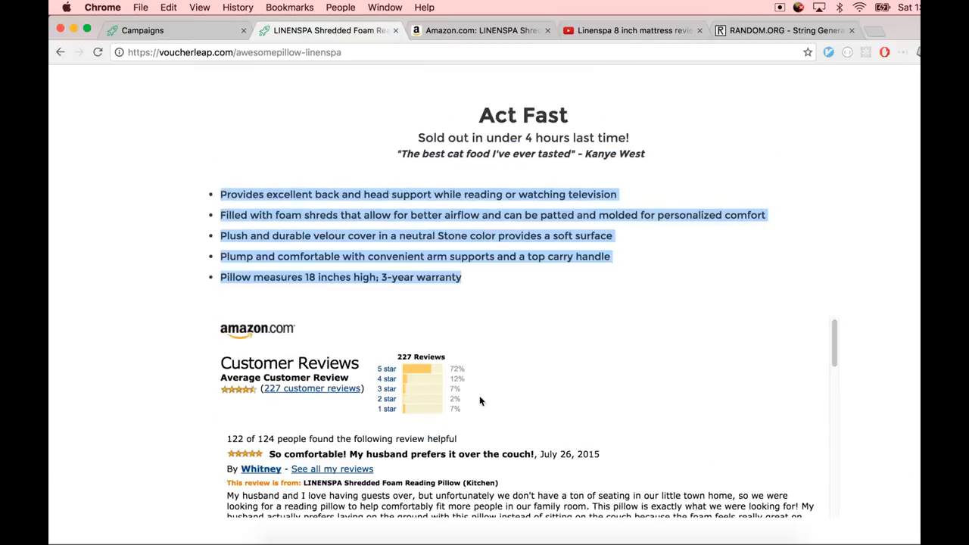
Upload a logo image file for the brand in the Edit Brand section
key("ctrl+shift+Tab")
scroll(480, 401, "down", 10)
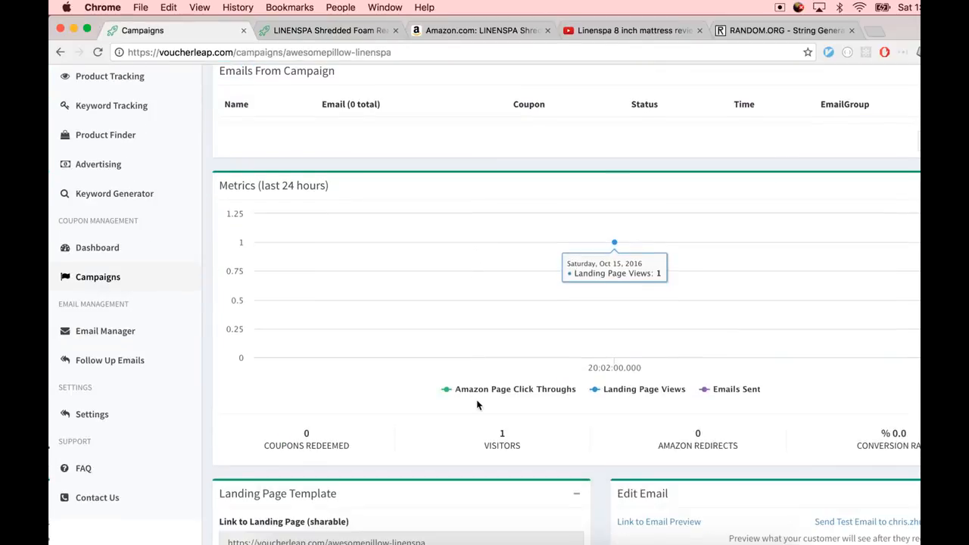
scroll(482, 412, "down", 5)
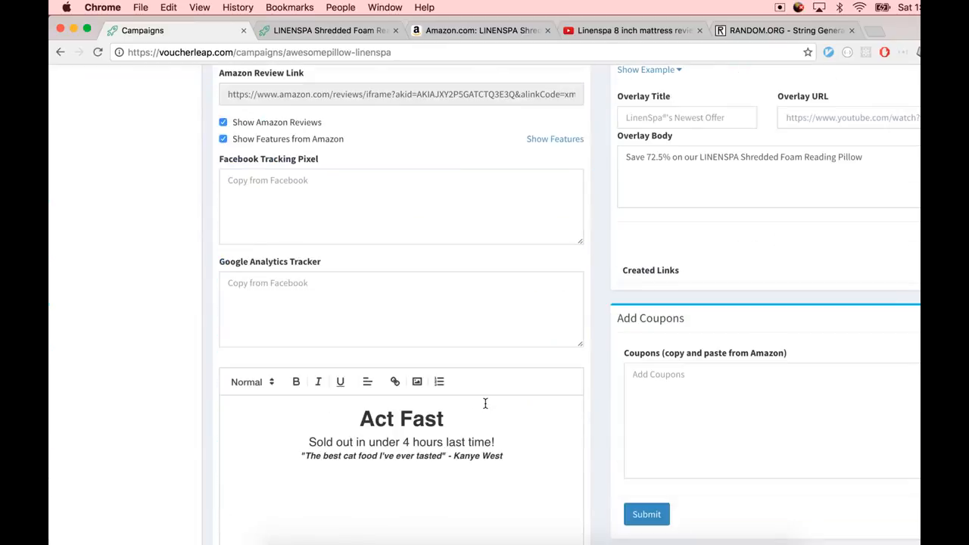
scroll(485, 403, "down", 5)
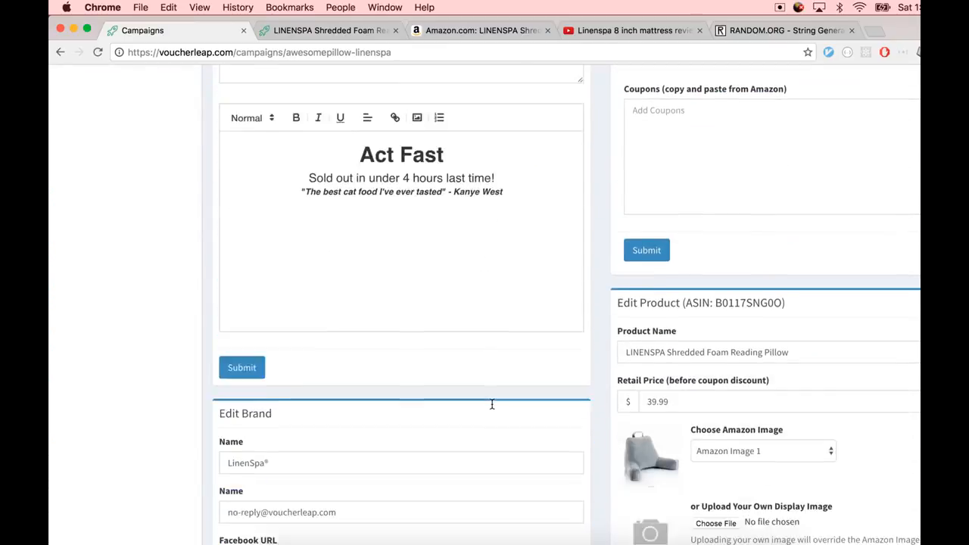
left_click(477, 435)
scroll(478, 432, "down", 4)
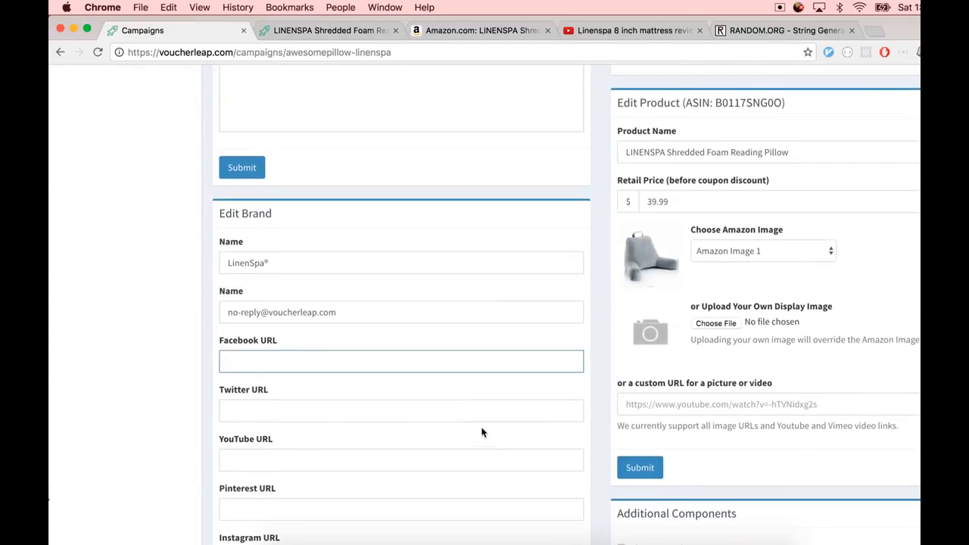
scroll(439, 382, "up", 1)
left_click(318, 390)
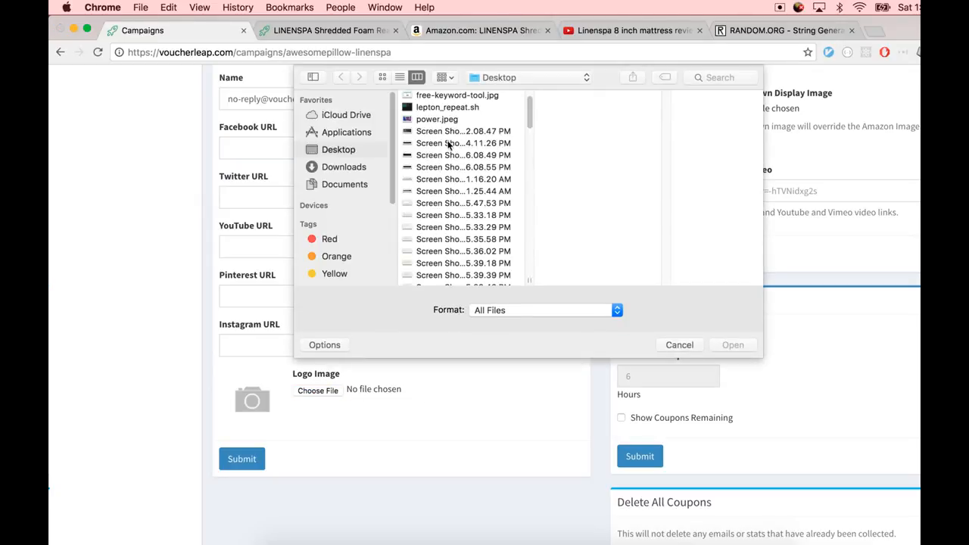
scroll(447, 147, "down", 10)
scroll(459, 213, "up", 10)
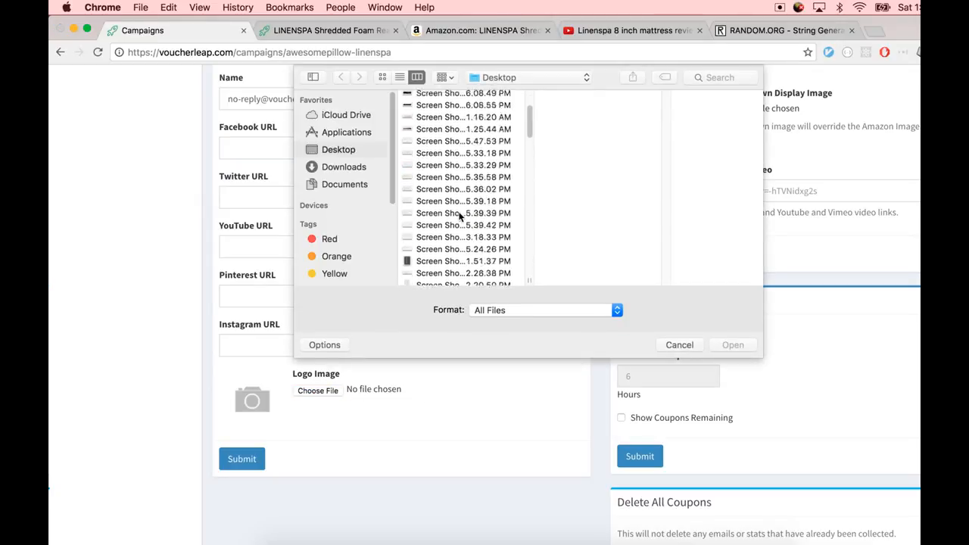
double_click(450, 109)
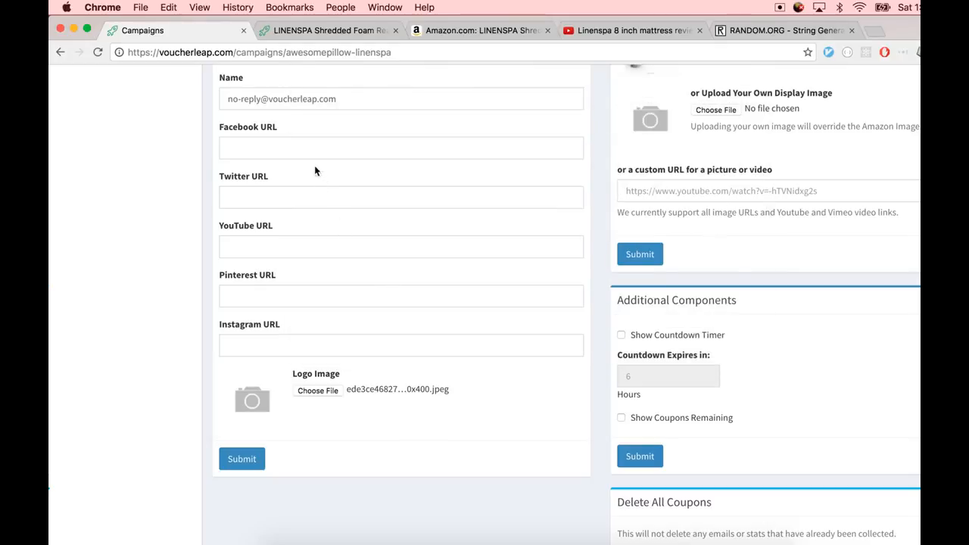
left_click(314, 152)
type("https")
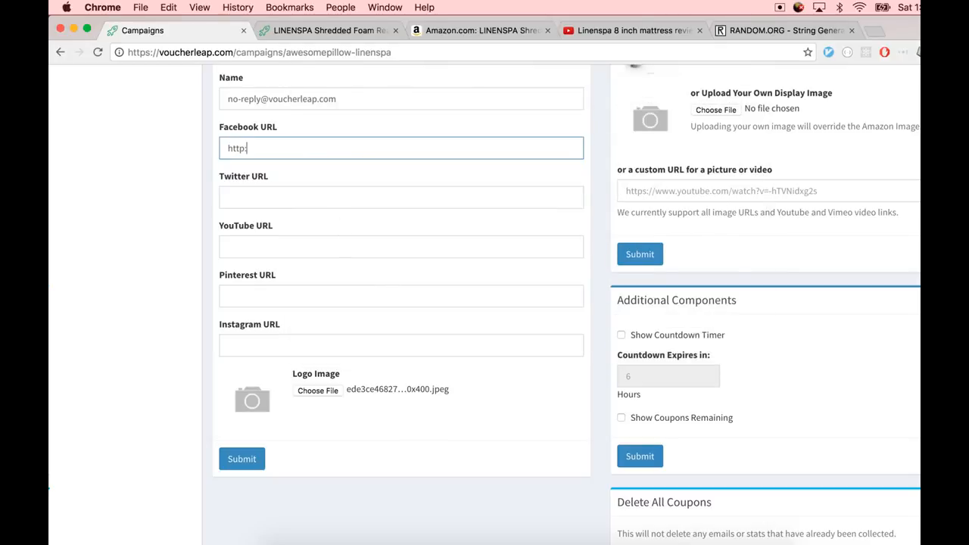
key("Down")
key("Tab")
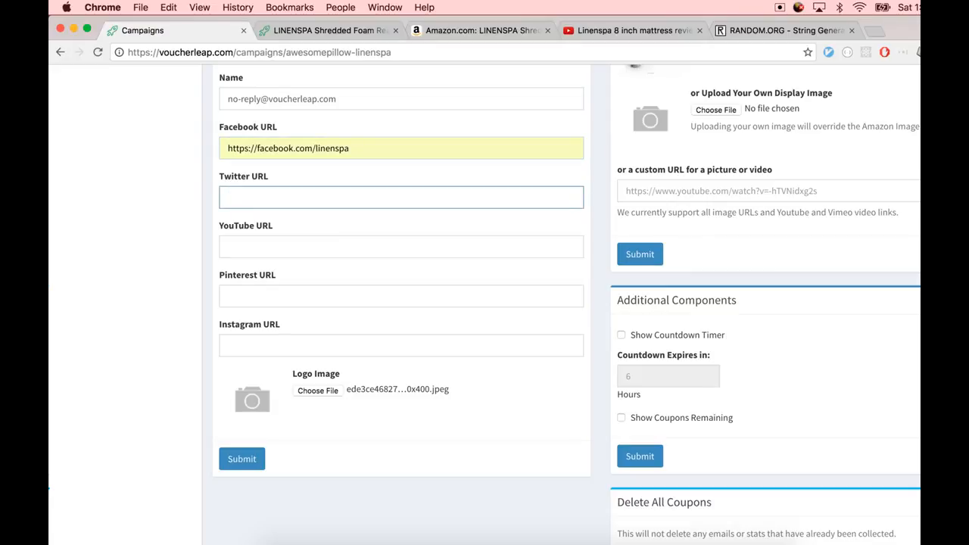
type("twi")
key("BackSpace")
key("BackSpace")
key("BackSpace")
type("ht")
key("Down")
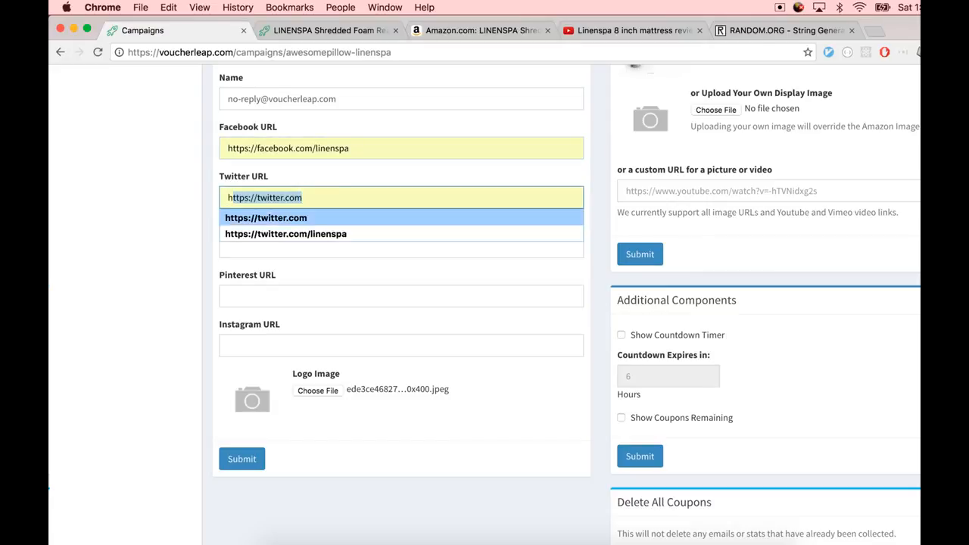
key("Down")
key("Return")
left_click(242, 458)
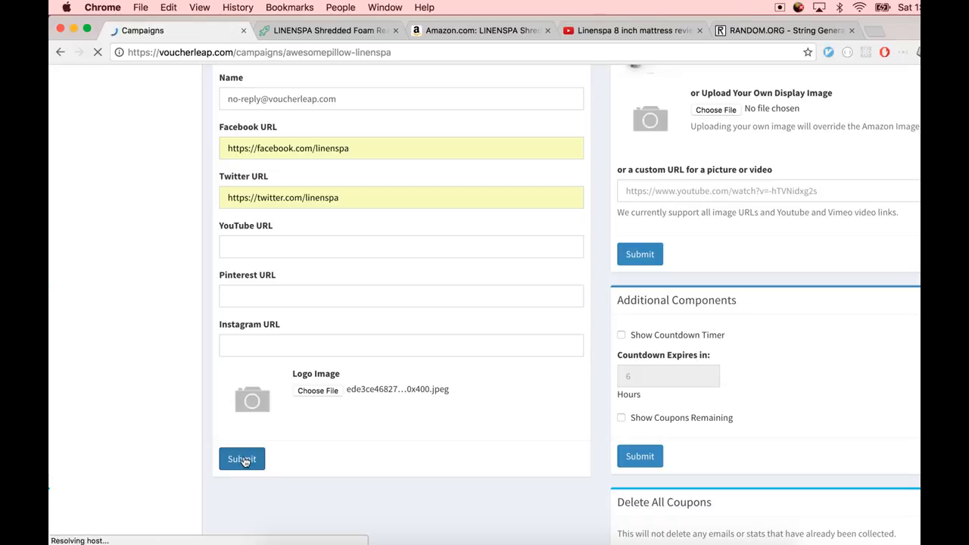
Reload the landing page and review the brand logo and social icons in the footer
key("ctrl+Tab")
key("super+r")
scroll(242, 457, "up", 3)
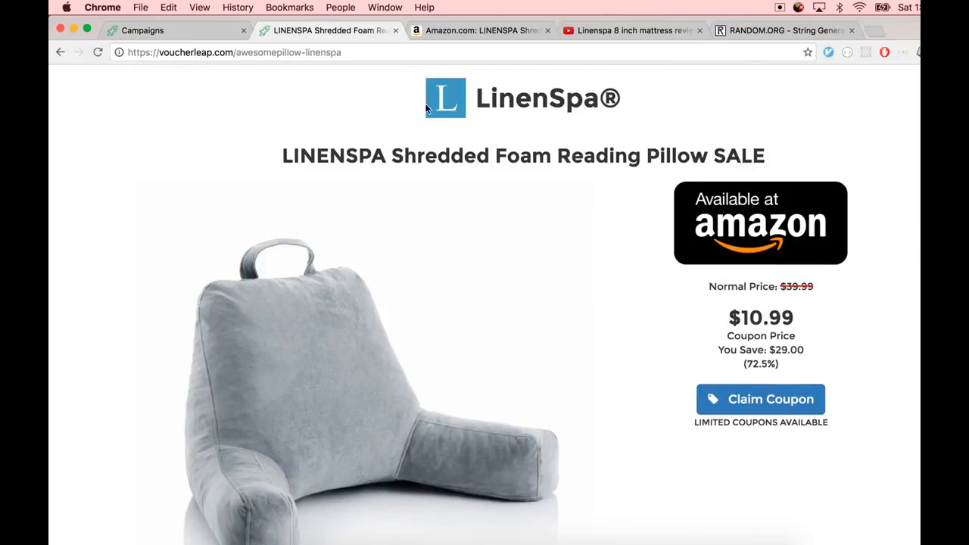
scroll(444, 260, "down", 10)
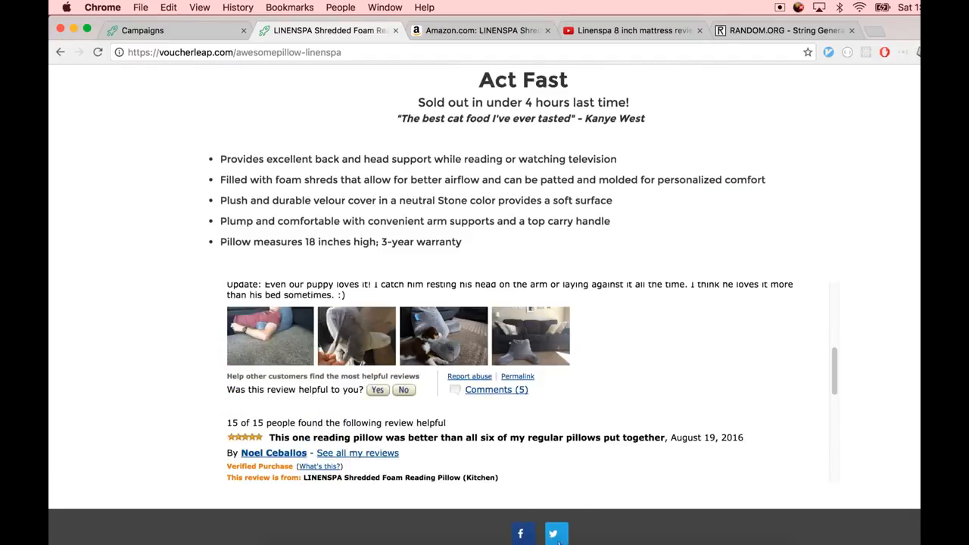
scroll(557, 534, "down", 1)
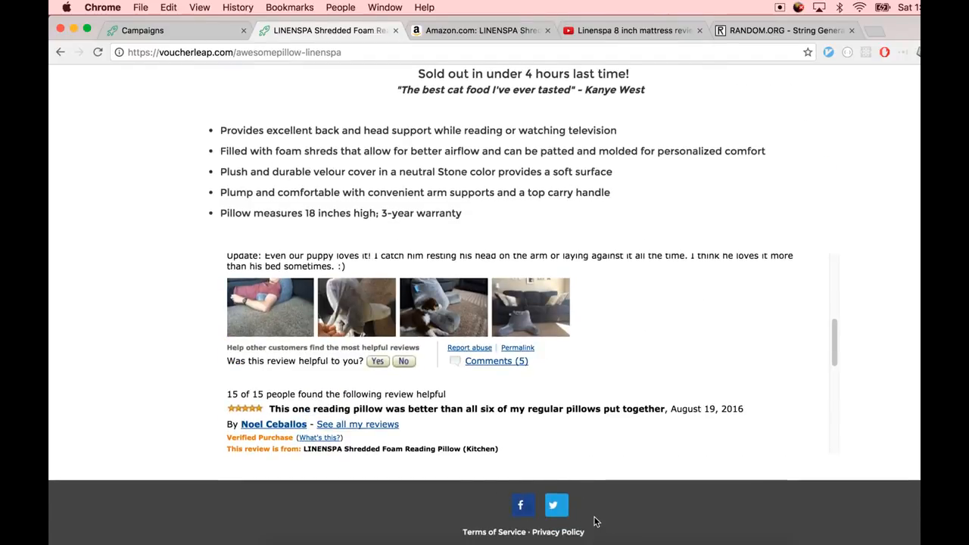
Choose Amazon Image 4 as the product's display image
key("super+alt+Left")
scroll(605, 389, "down", 6)
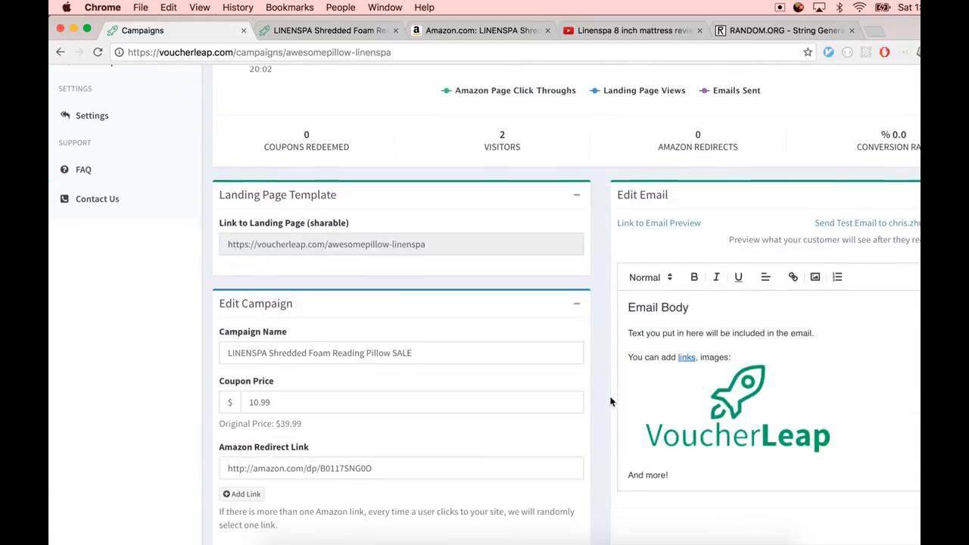
scroll(612, 401, "down", 10)
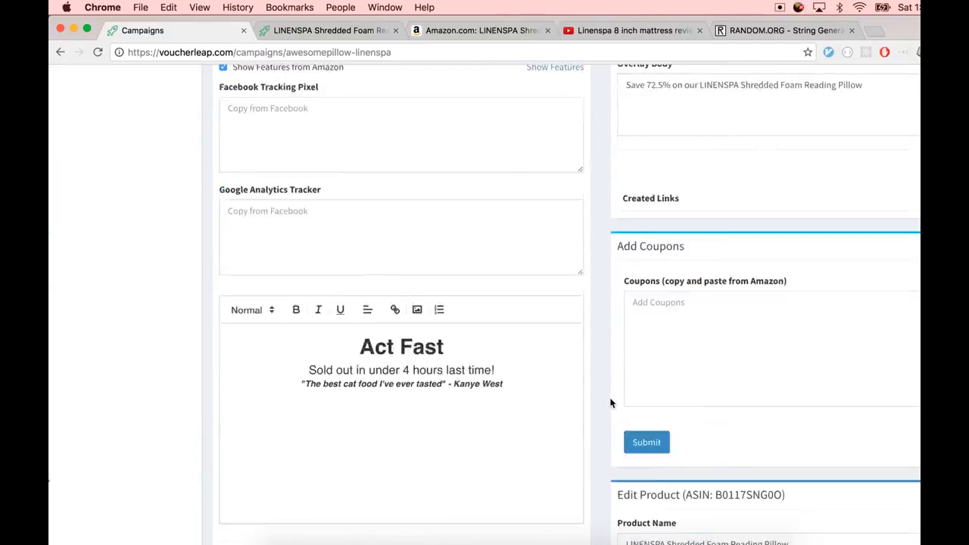
scroll(611, 403, "down", 10)
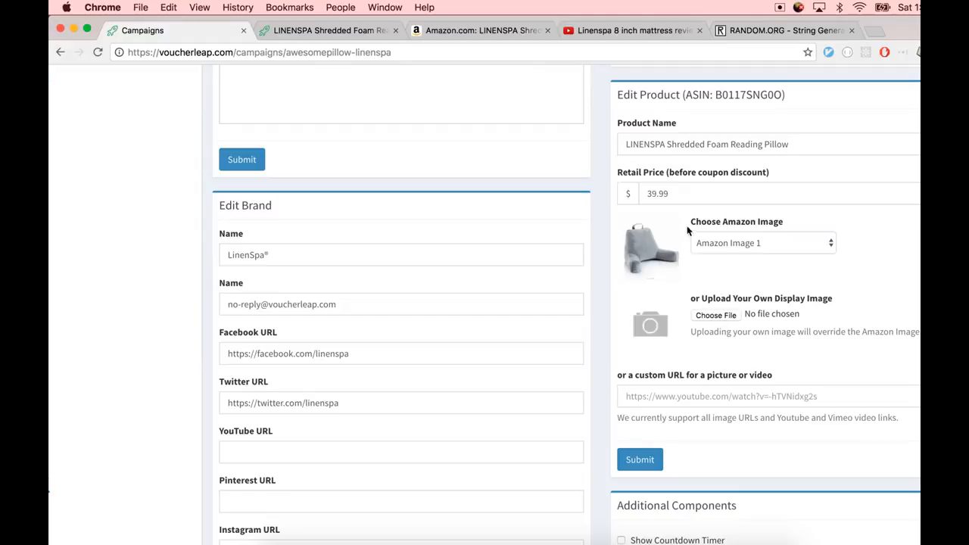
left_click(722, 242)
left_click(724, 253)
left_click(724, 245)
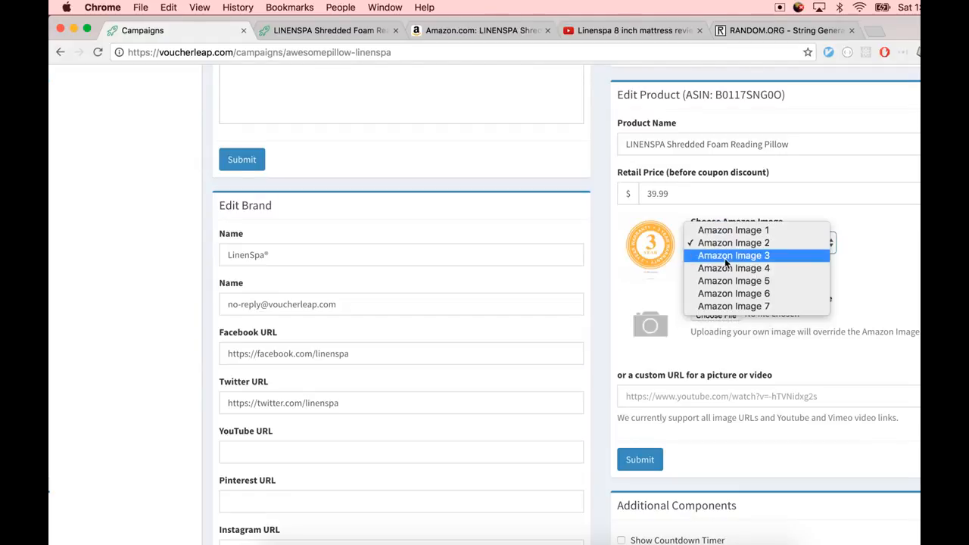
left_click(725, 266)
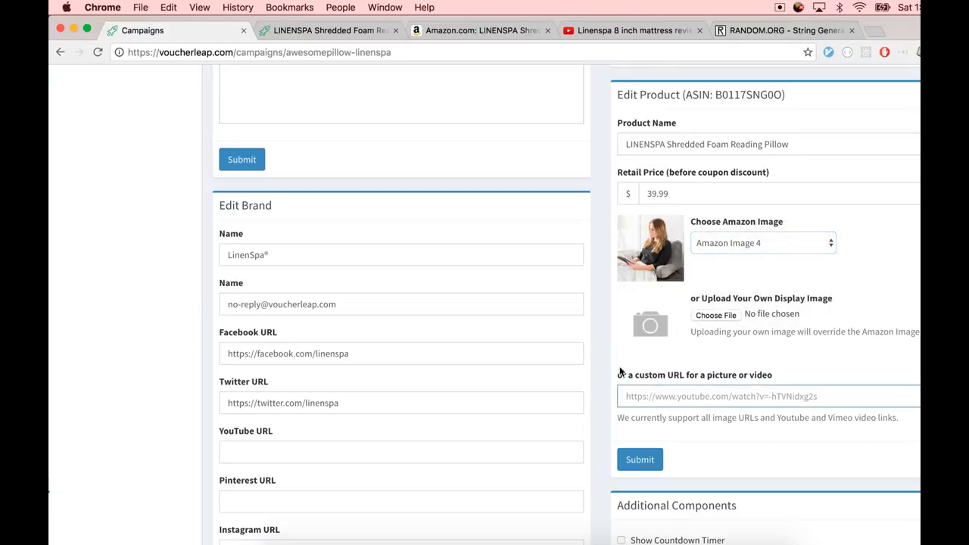
left_click(749, 398)
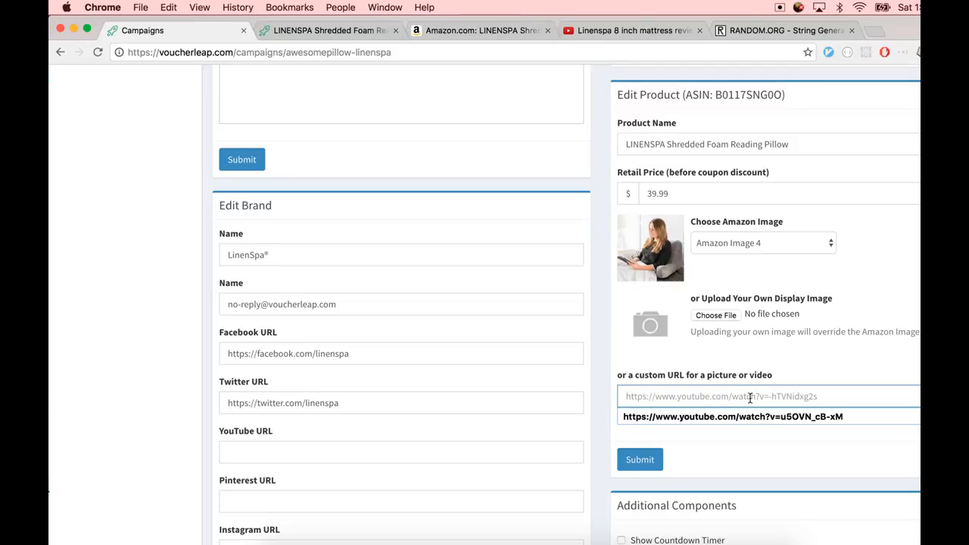
left_click(742, 416)
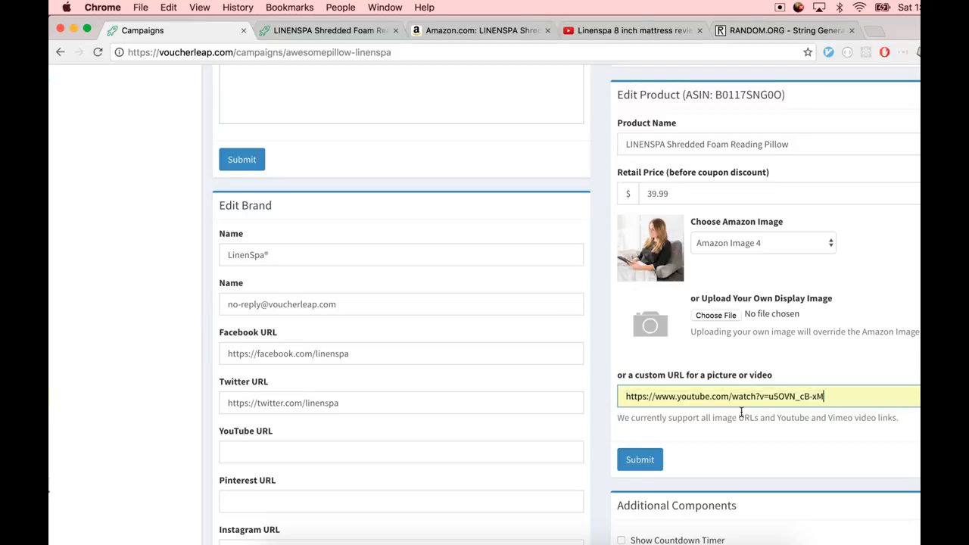
left_click(616, 32)
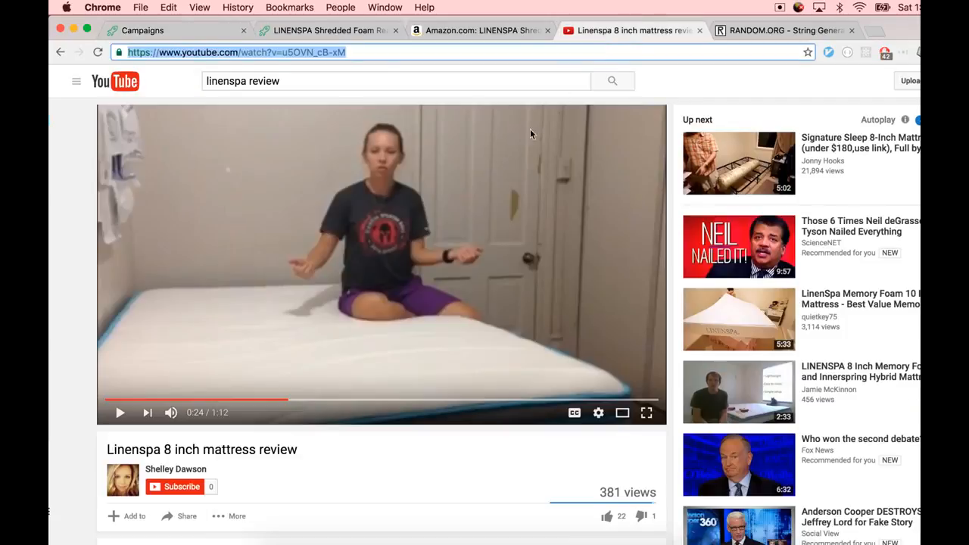
left_click(161, 30)
triple_click(862, 397)
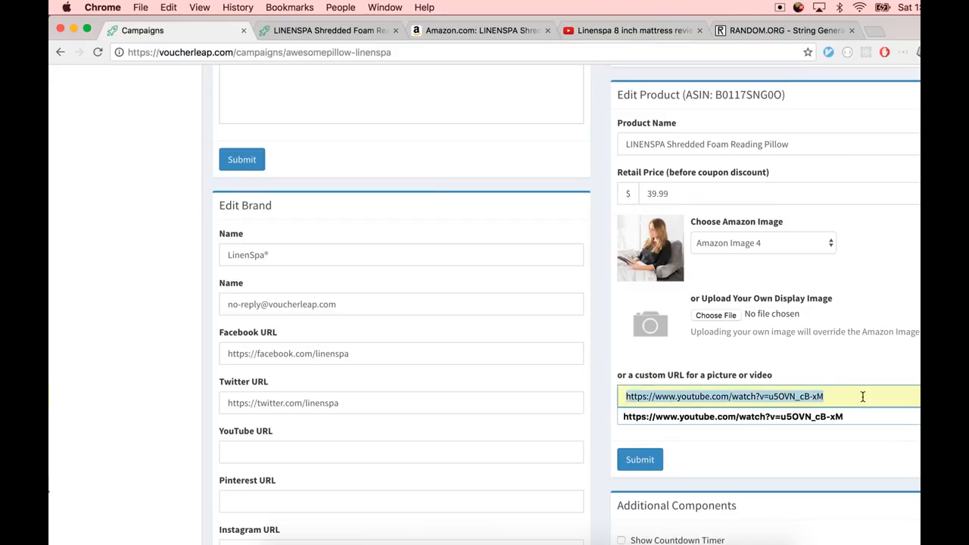
type("https://www.youtube.com/watch?v=u5OVN_cB-xM")
left_click(640, 459)
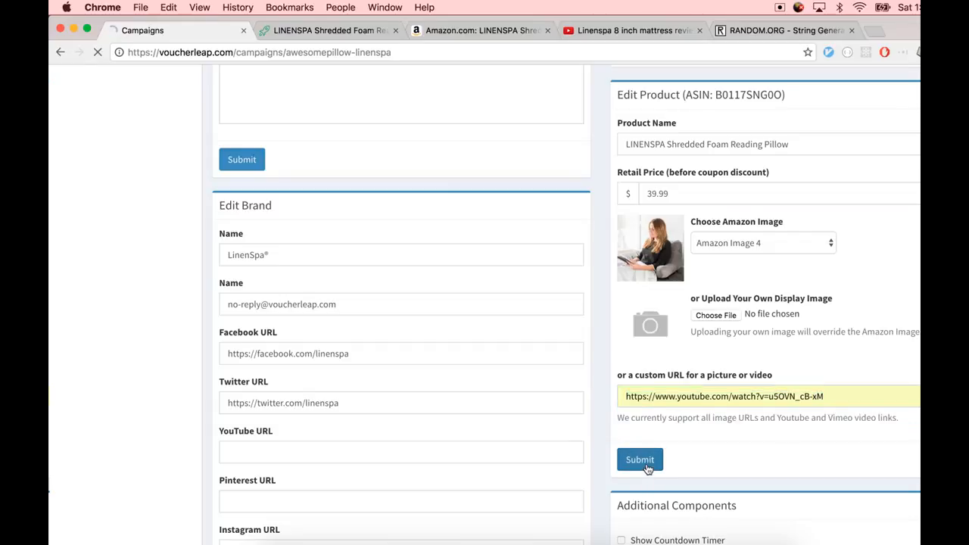
Reload the landing page and review the embedded product video
key("ctrl+Tab")
key("super+r")
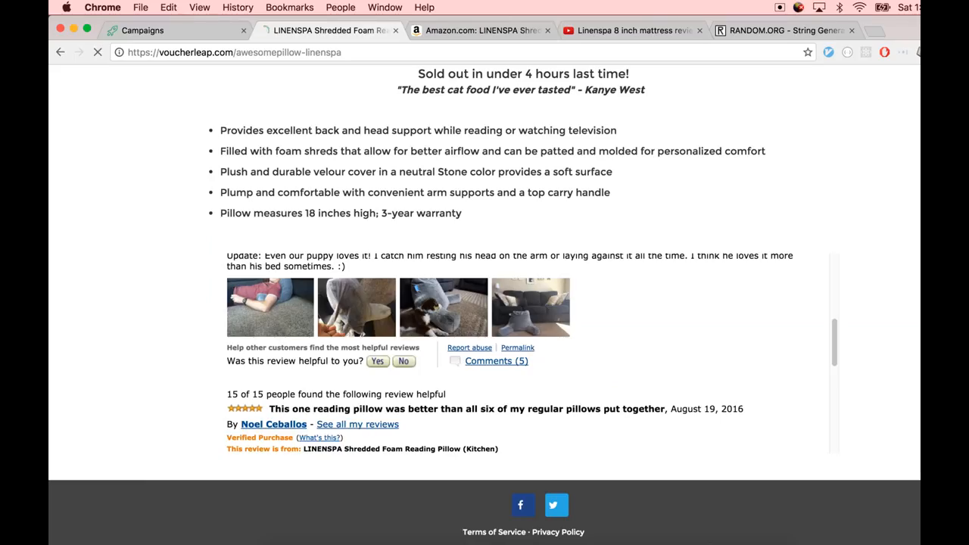
scroll(469, 277, "down", 6)
scroll(388, 361, "up", 1)
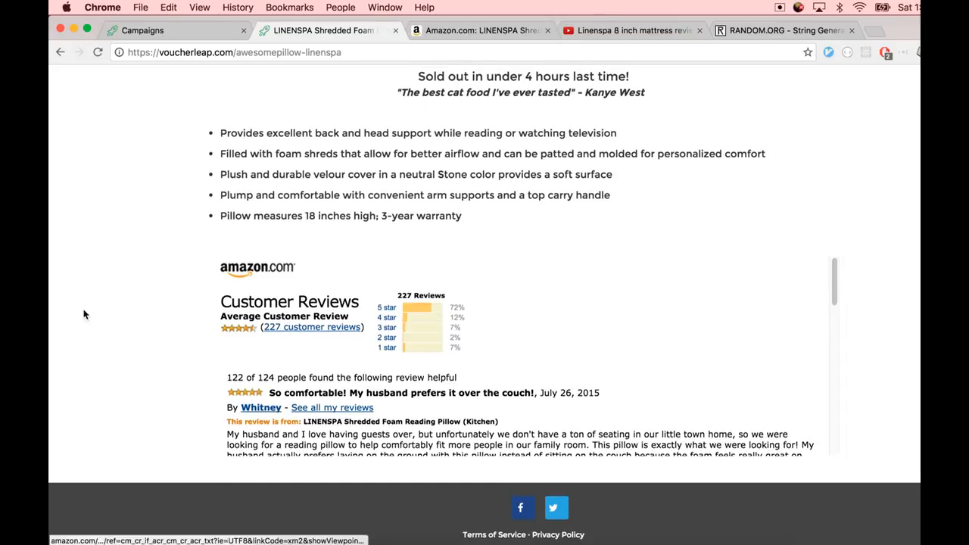
scroll(84, 313, "up", 6)
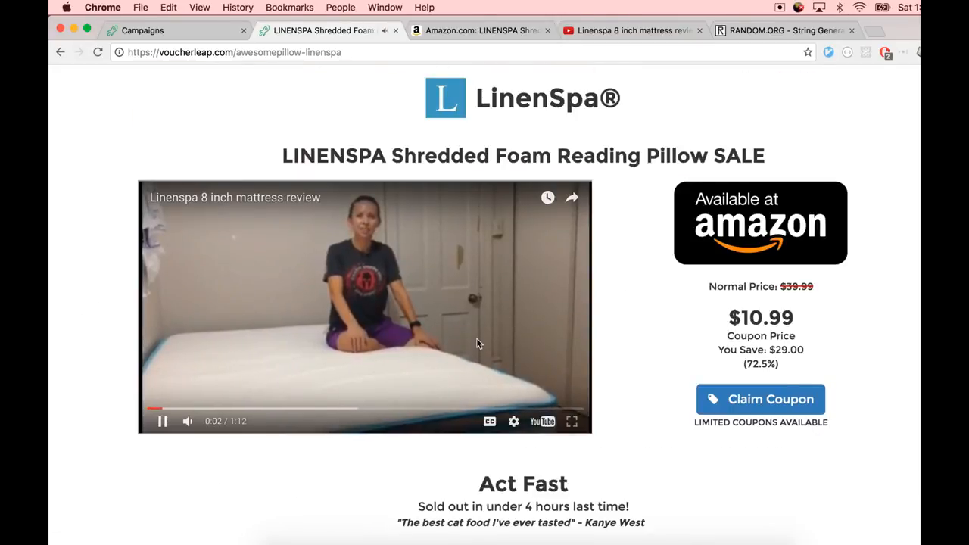
Enable a 24-hour countdown timer and Show Coupons Remaining, submit them, and reload the landing page
key("ctrl+shift+Tab")
scroll(492, 345, "down", 10)
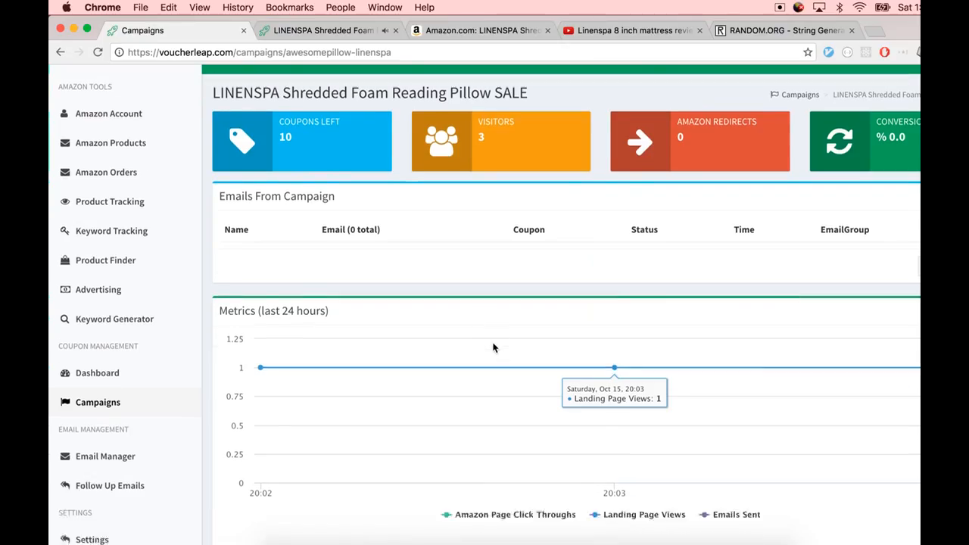
scroll(494, 343, "down", 15)
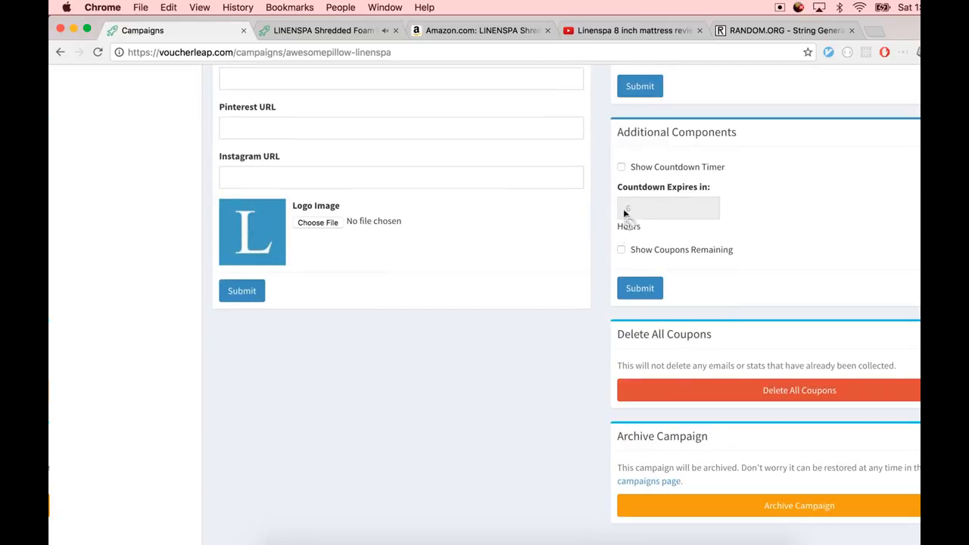
left_click(627, 170)
left_click(628, 211)
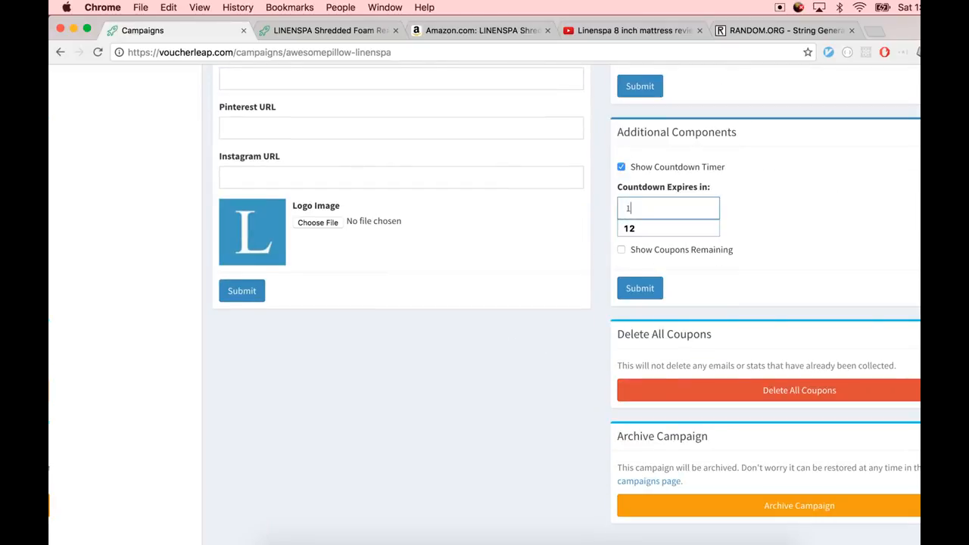
key("BackSpace")
key("BackSpace")
type("24")
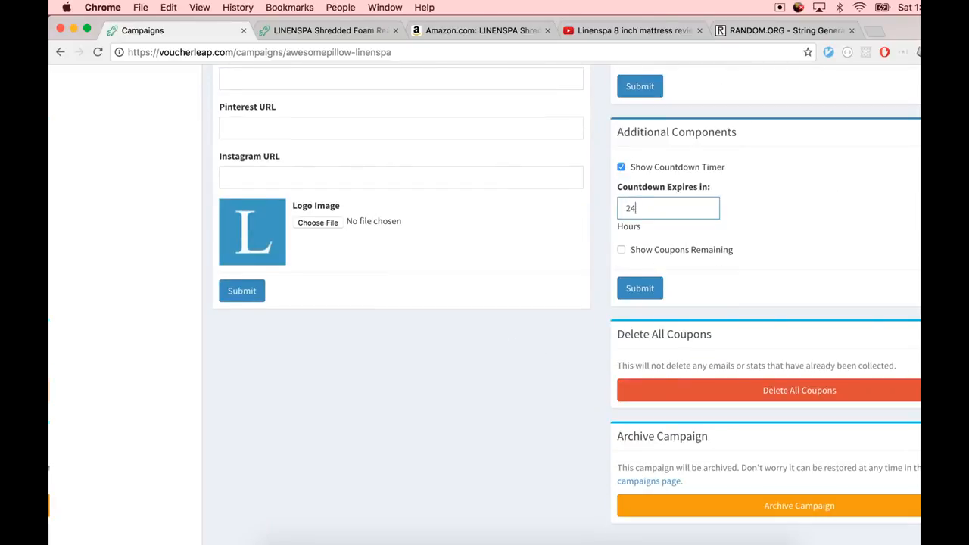
left_click(633, 252)
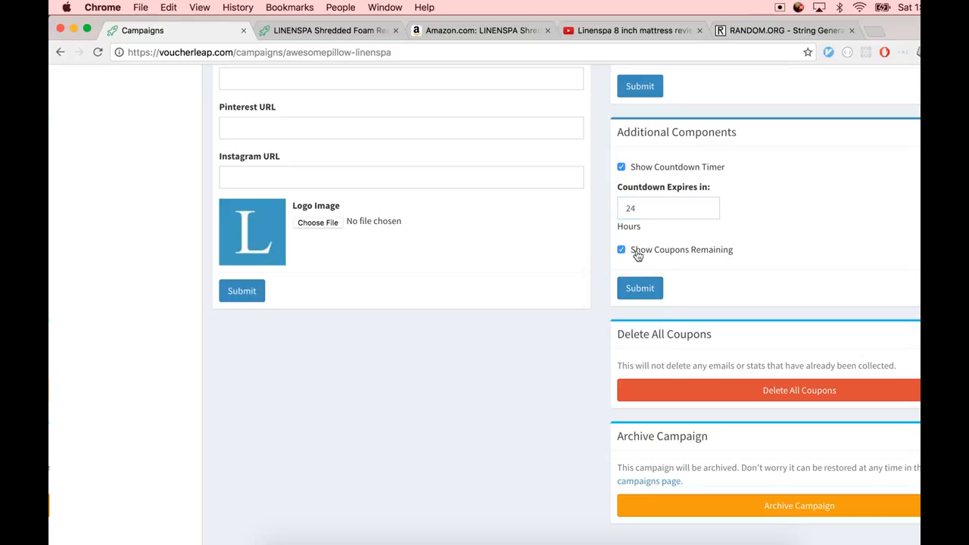
left_click(628, 295)
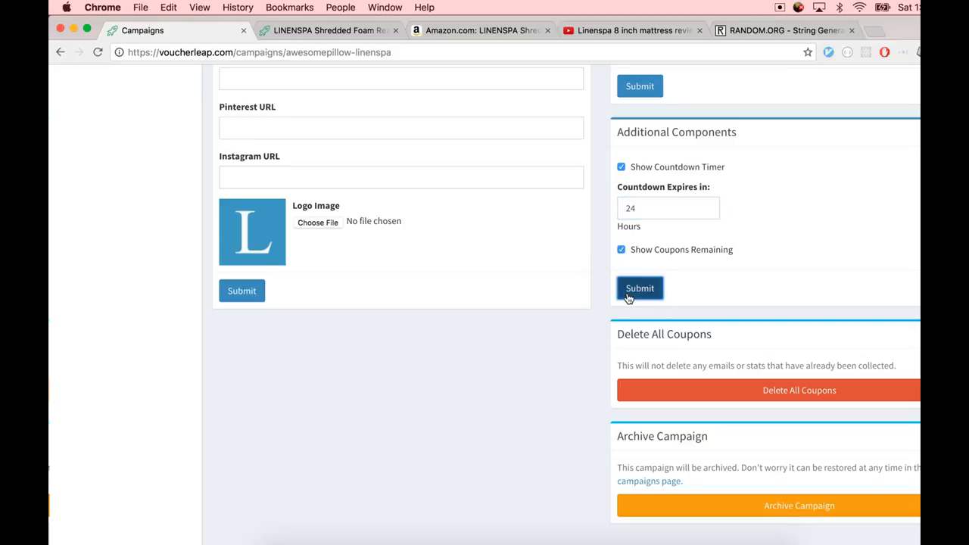
key("ctrl+Tab")
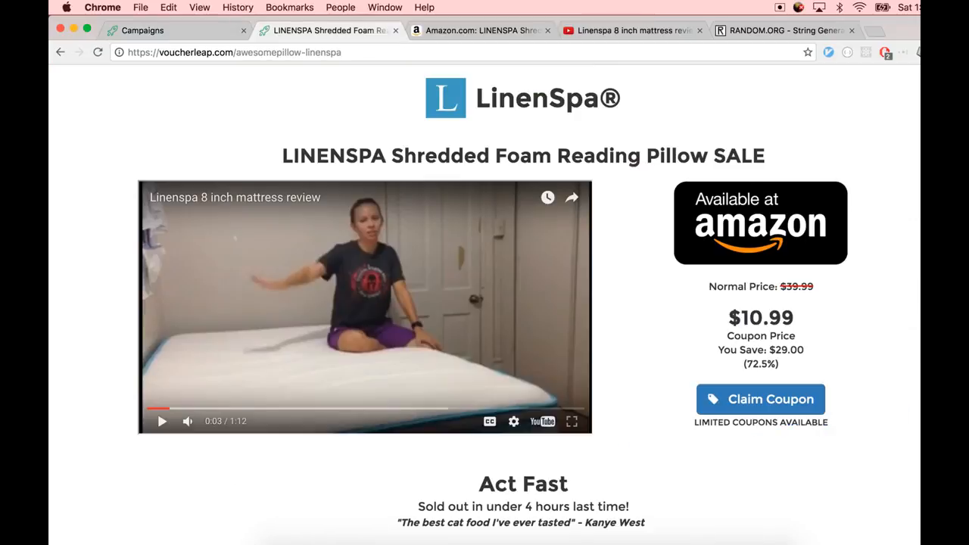
key("super+r")
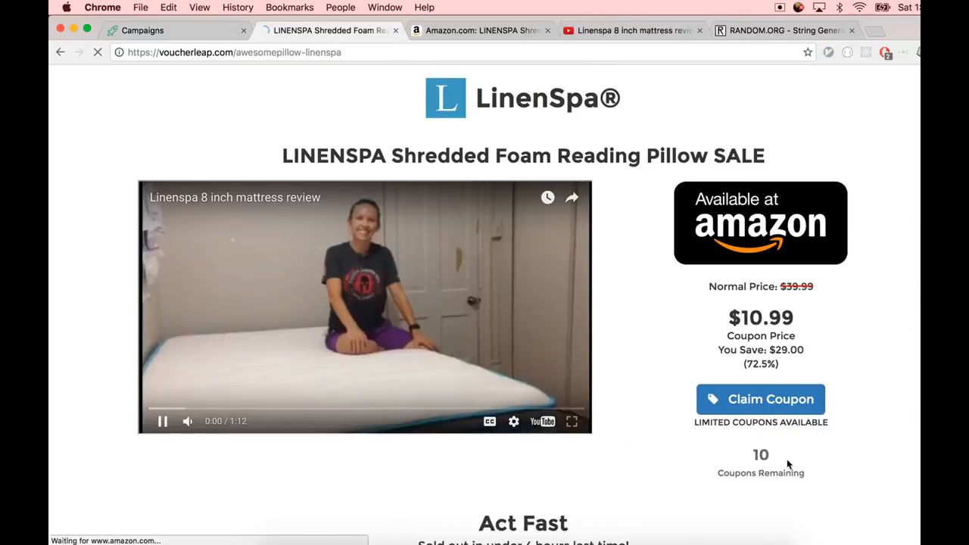
Review the landing page's video, coupons remaining counter, feature list, Amazon reviews and countdown timer
mouse_move(758, 455)
left_mouse_down()
mouse_move(833, 474)
mouse_move(744, 462)
left_mouse_up()
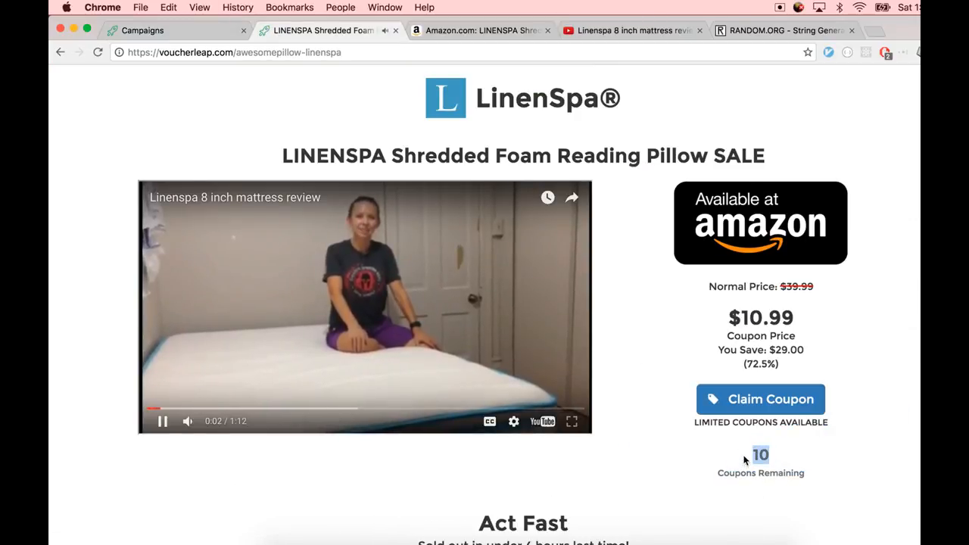
left_click(746, 460)
left_click(532, 360)
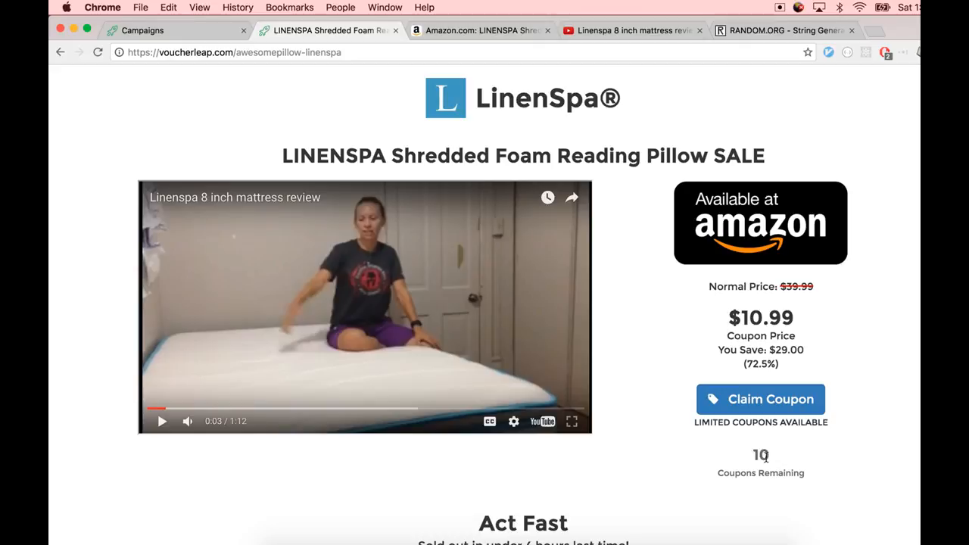
scroll(765, 457, "down", 3)
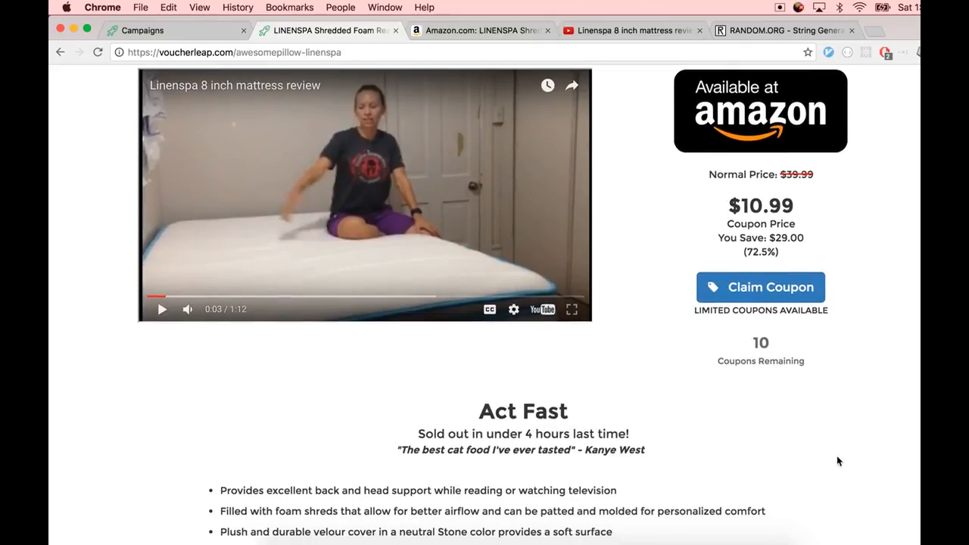
scroll(835, 452, "down", 11)
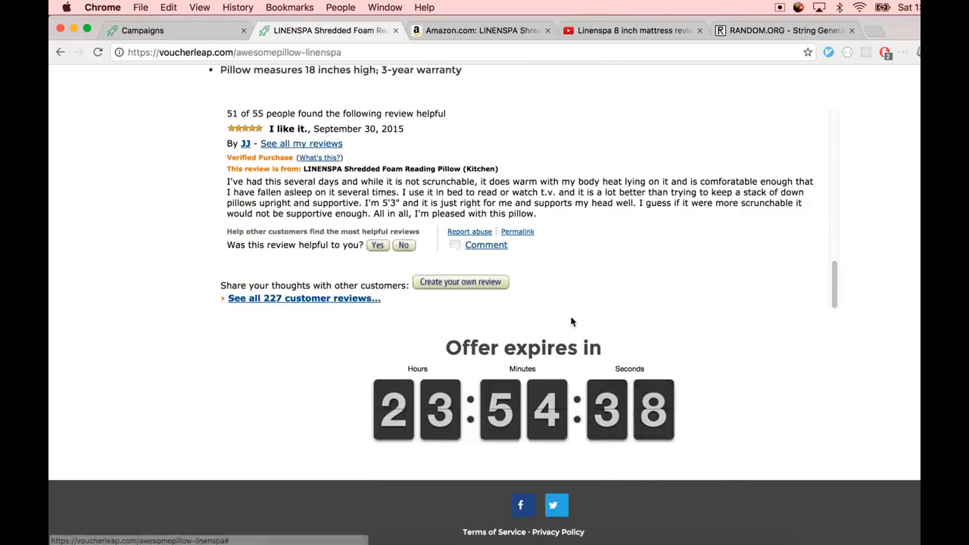
scroll(154, 428, "up", 5)
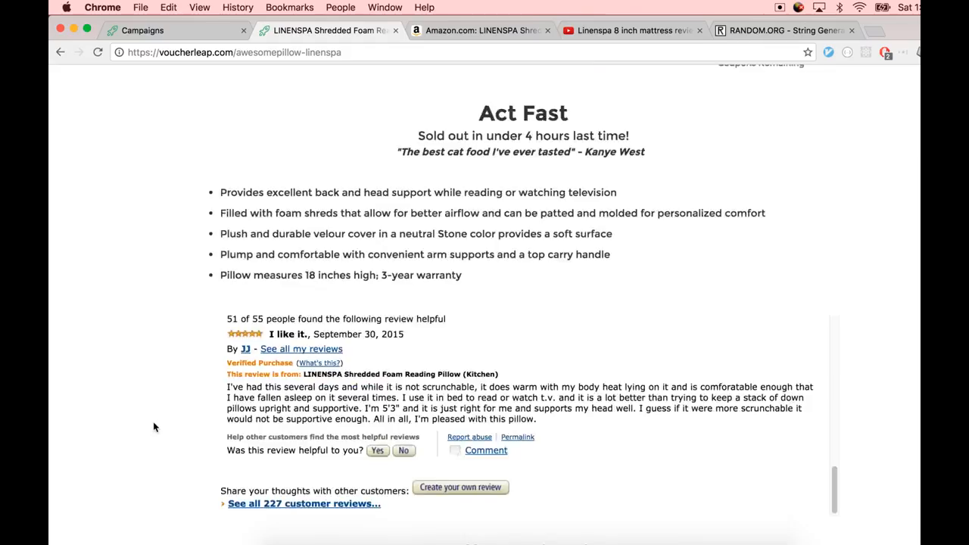
scroll(154, 427, "up", 10)
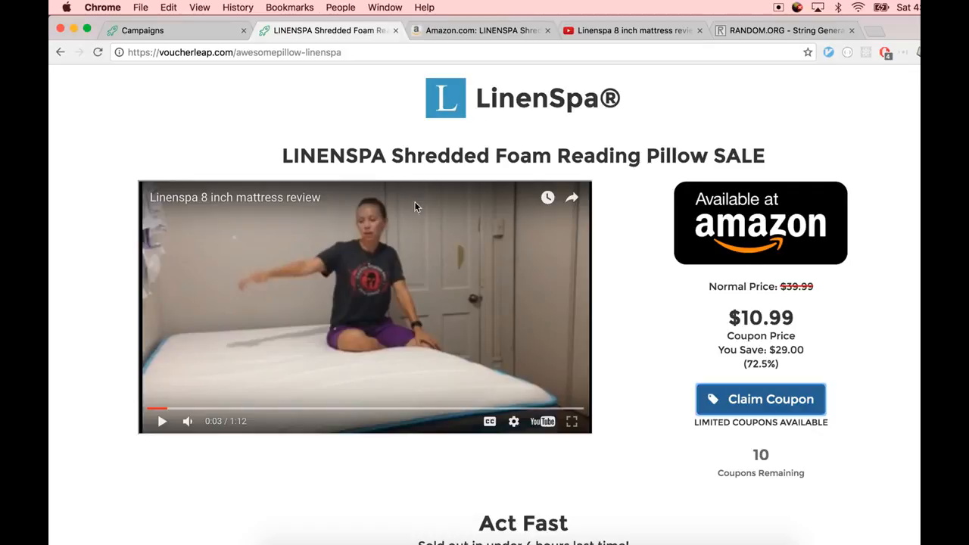
scroll(734, 458, "down", 5)
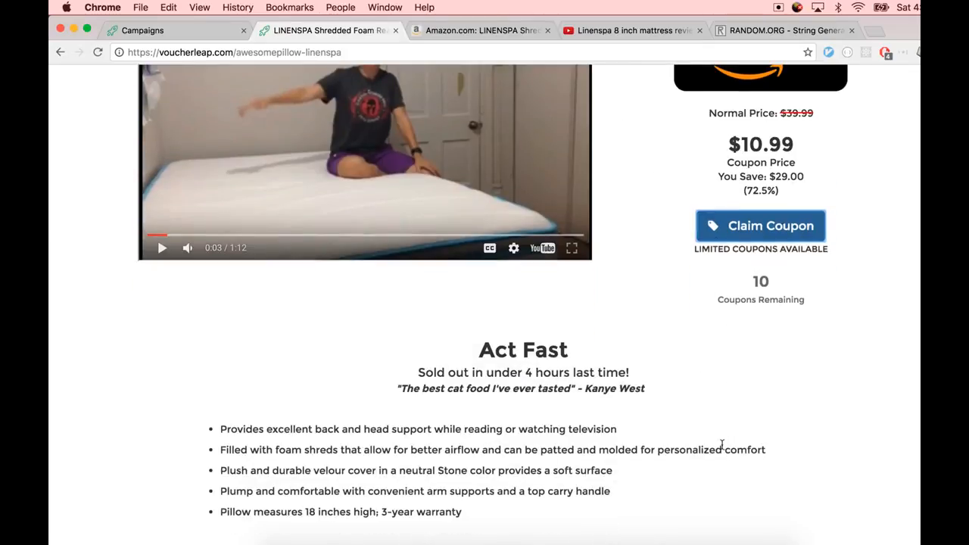
scroll(539, 372, "down", 5)
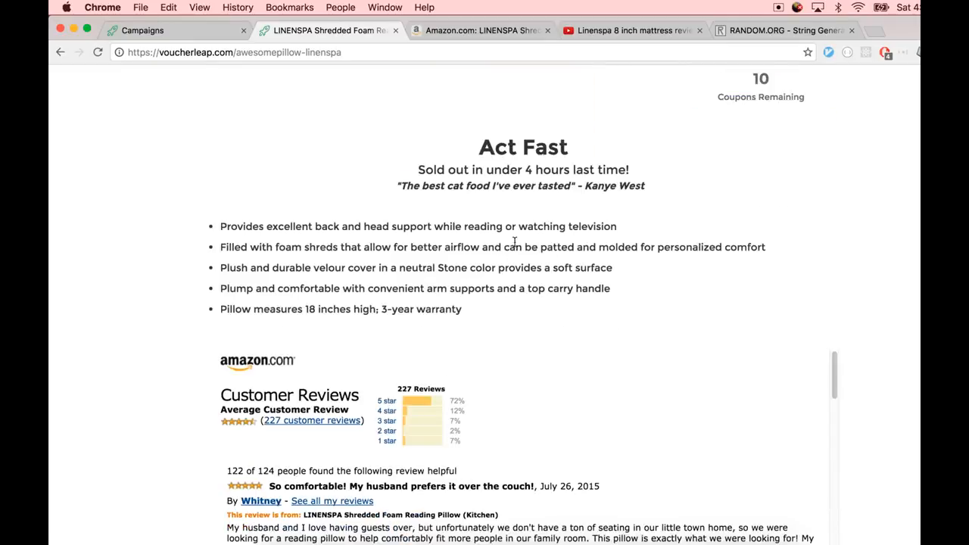
scroll(292, 246, "down", 10)
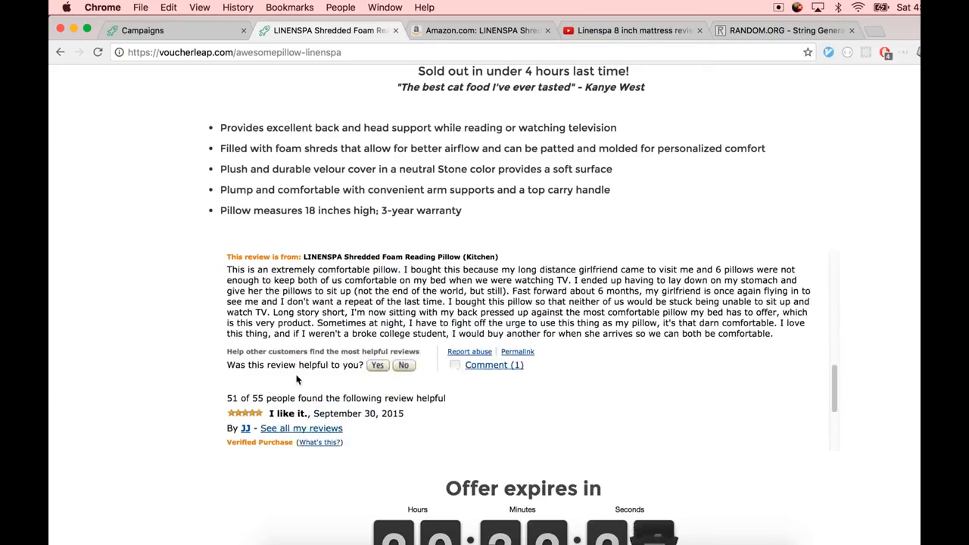
scroll(299, 358, "up", 3)
scroll(300, 358, "down", 5)
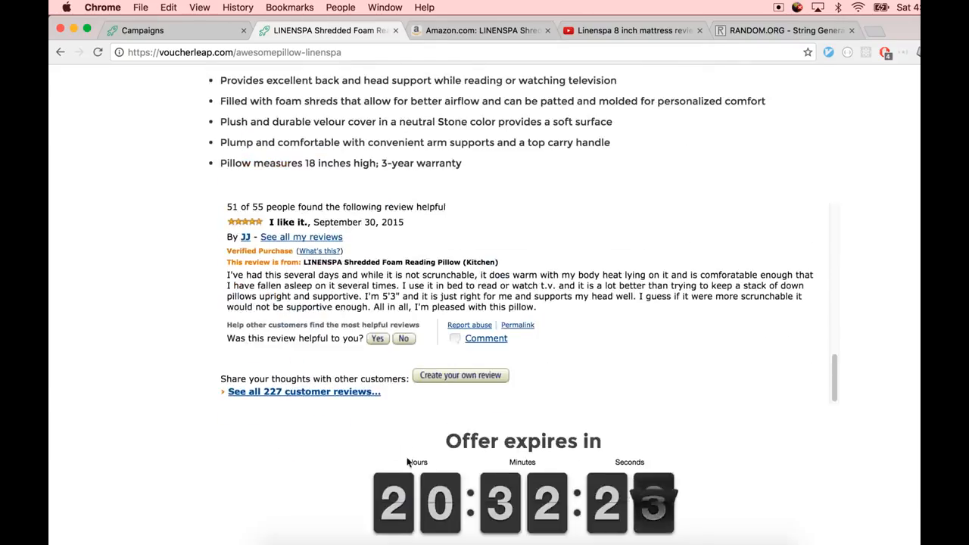
scroll(477, 439, "down", 3)
scroll(439, 356, "up", 15)
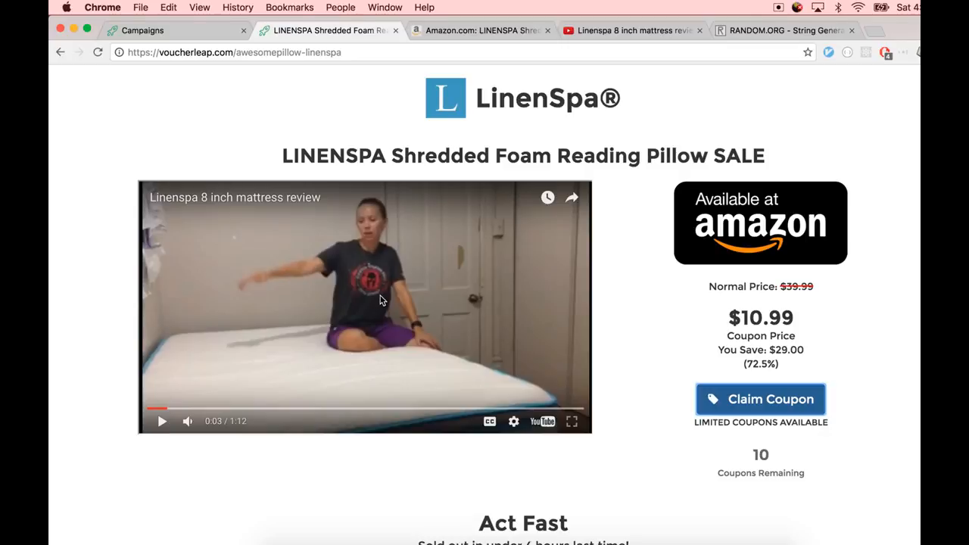
Return to the campaign settings and expand the Product Embeddings example to examine the product blurb preview
key("ctrl+shift+Tab")
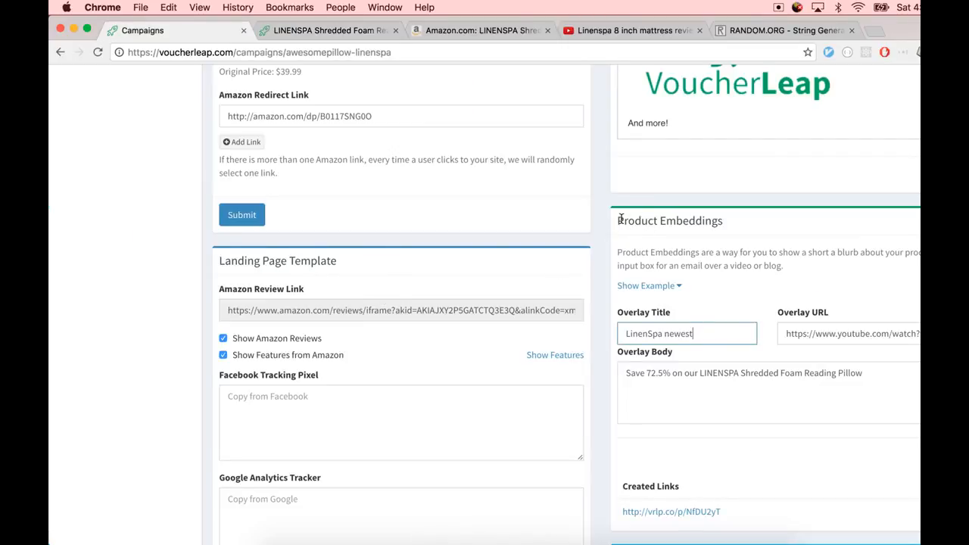
left_click_drag(620, 220, 734, 225)
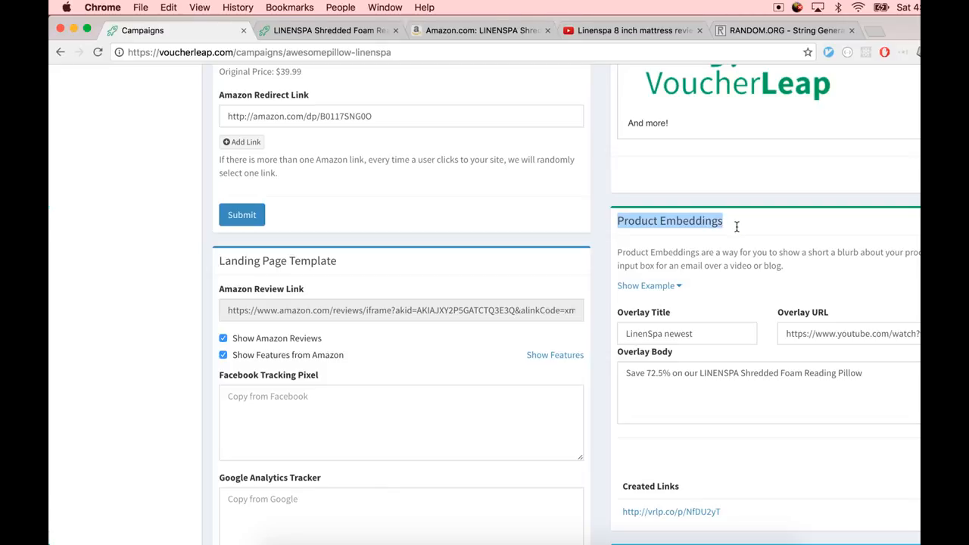
left_click(668, 286)
scroll(675, 279, "down", 1)
scroll(675, 274, "down", 2)
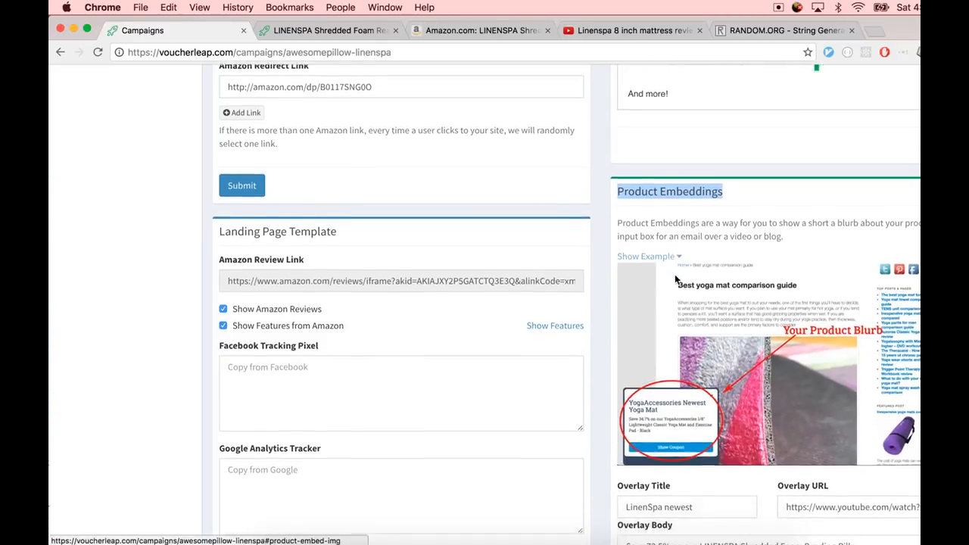
left_click(674, 273)
left_click(675, 273)
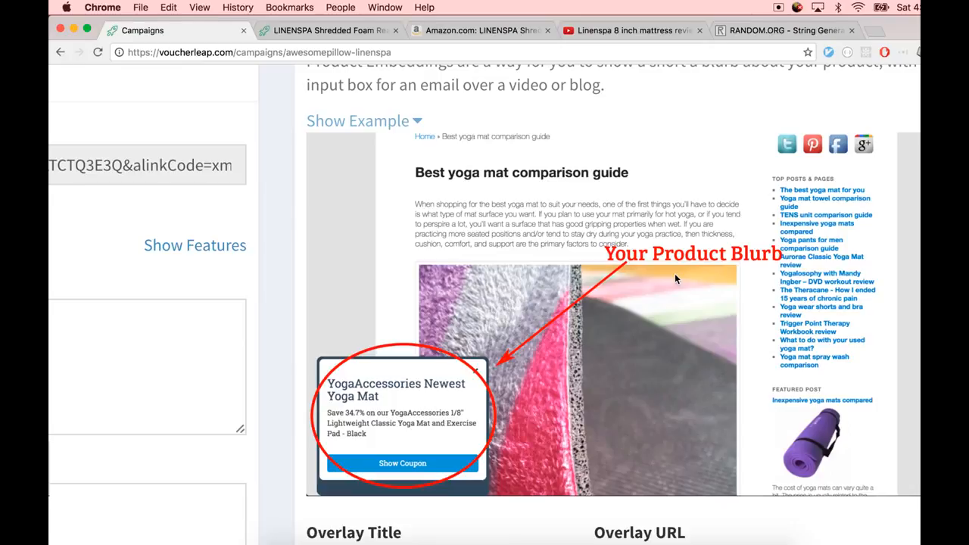
scroll(678, 274, "up", 3)
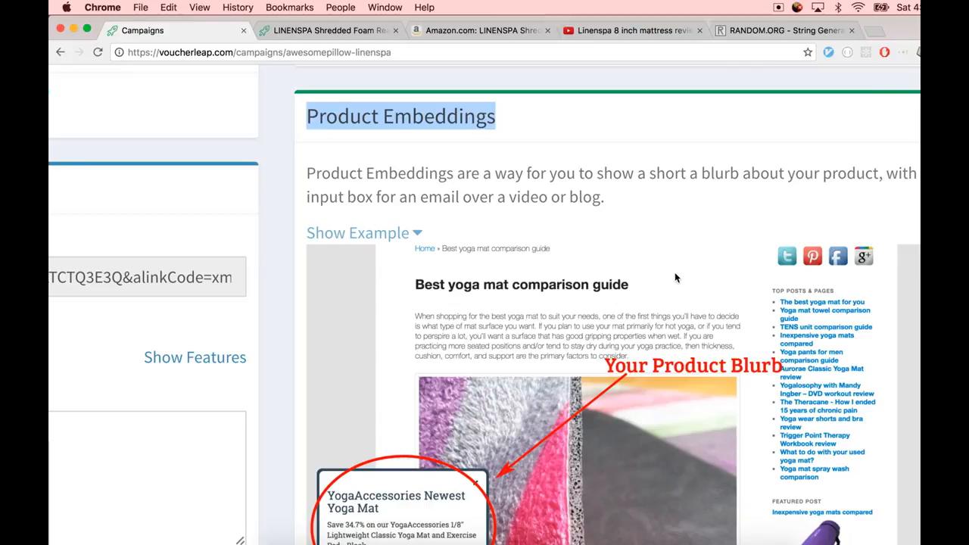
scroll(673, 270, "left", 2)
scroll(600, 205, "down", 2)
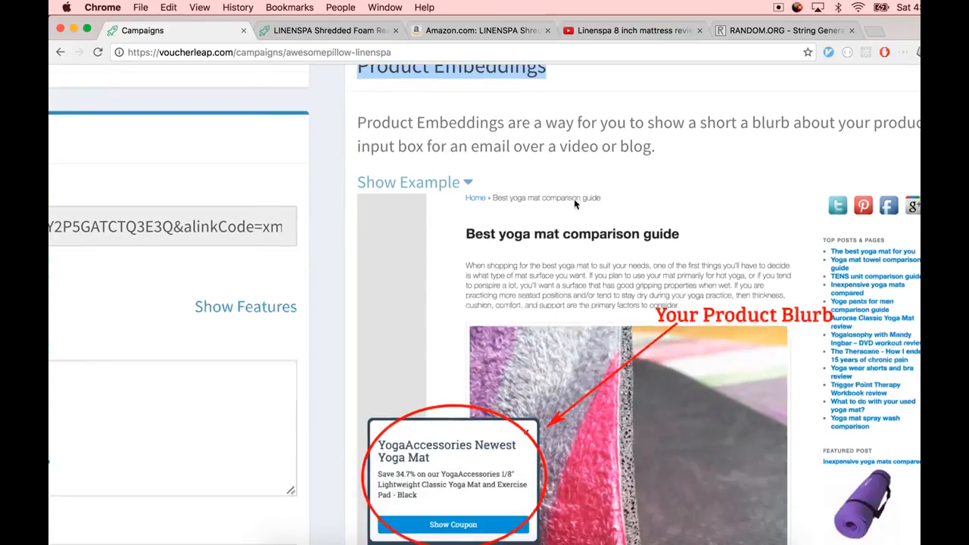
key("ctrl+Tab")
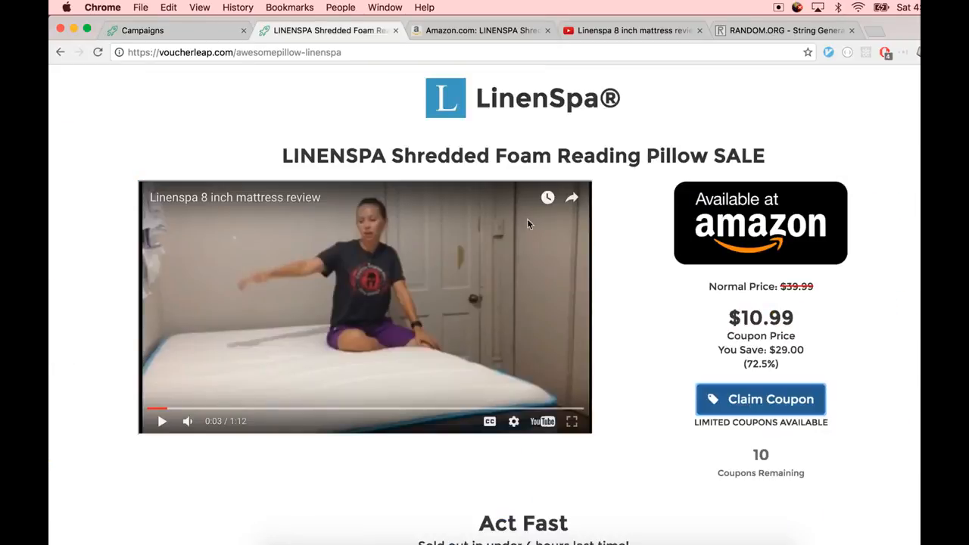
key("ctrl+shift+Tab")
scroll(553, 240, "down", 2)
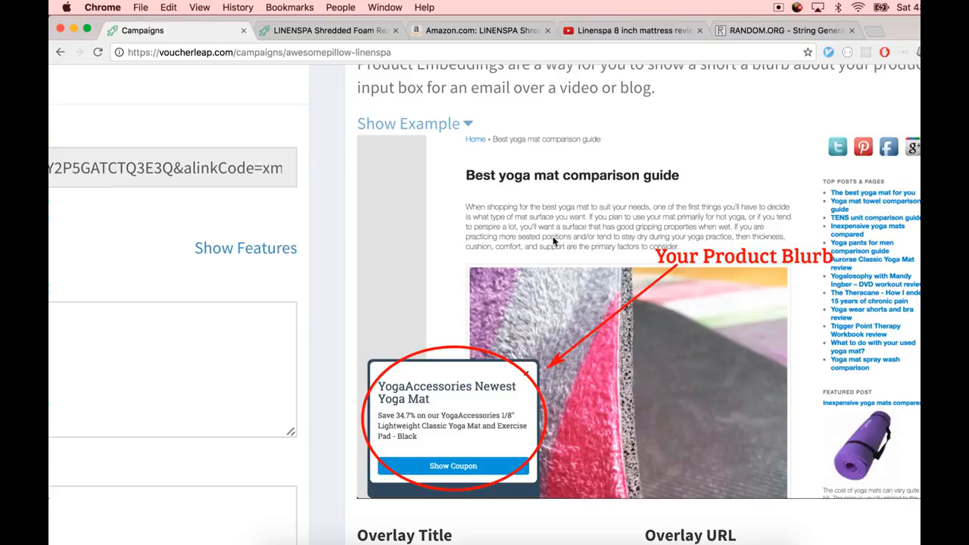
scroll(553, 236, "down", 5)
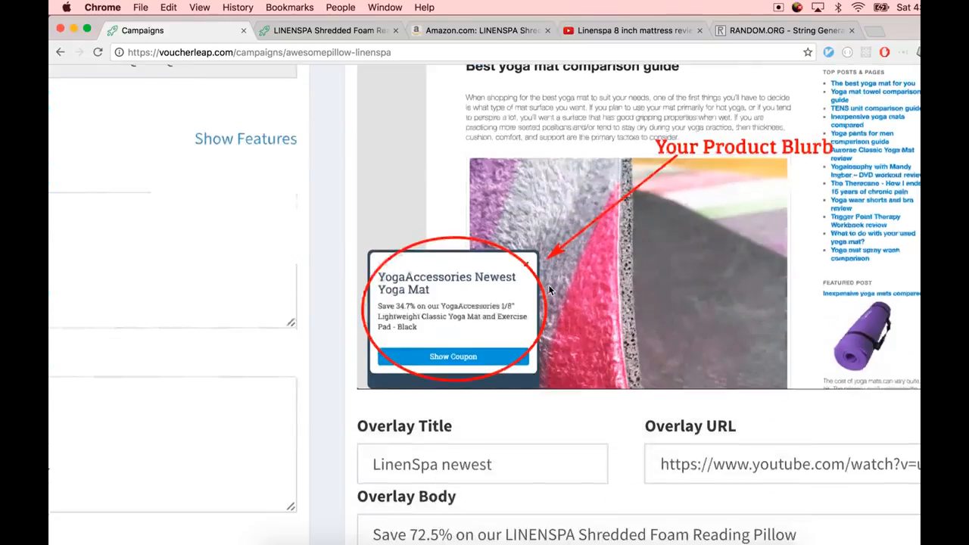
Copy the YouTube video's URL and paste it into the embedding's Overlay URL field
triple_click(701, 364)
scroll(681, 227, "down", 1)
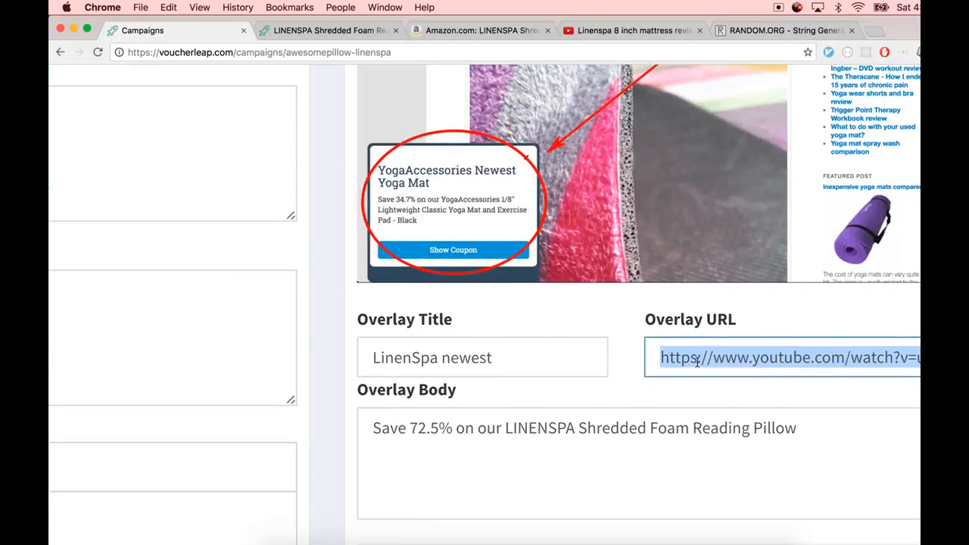
left_click(641, 35)
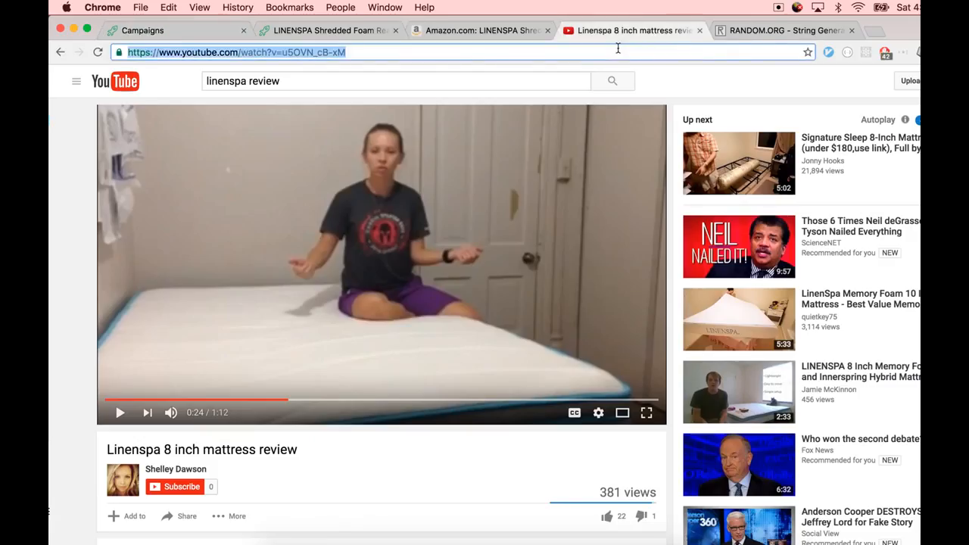
key("super+c")
left_click(174, 31)
triple_click(700, 361)
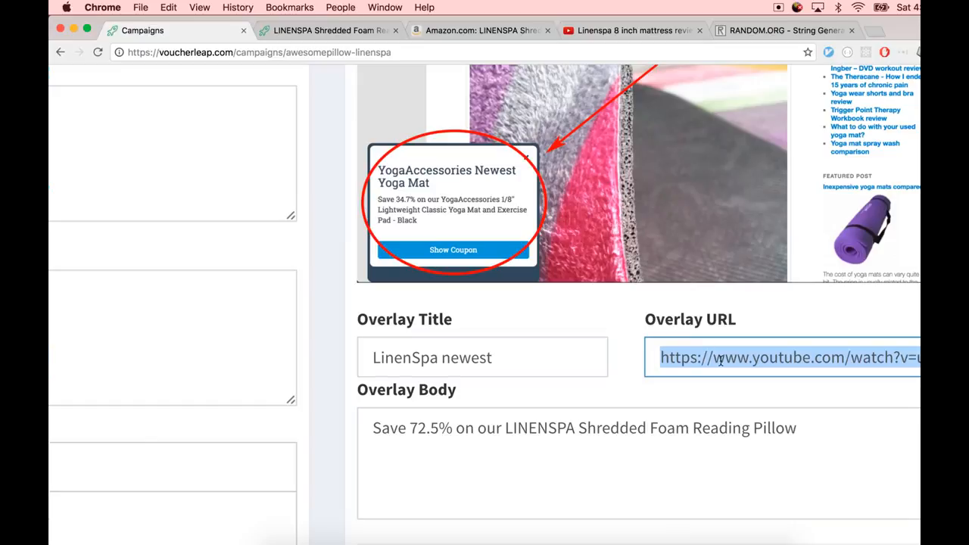
key("super+v")
Set the overlay title to LinenSpa newest product! and submit the product embedding
left_click(550, 354)
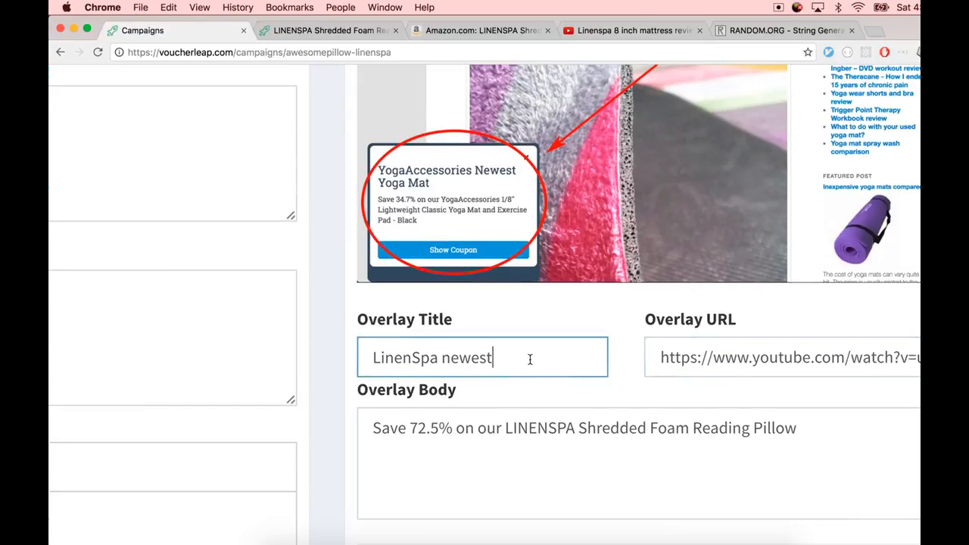
triple_click(530, 360)
key("Right")
type("product!")
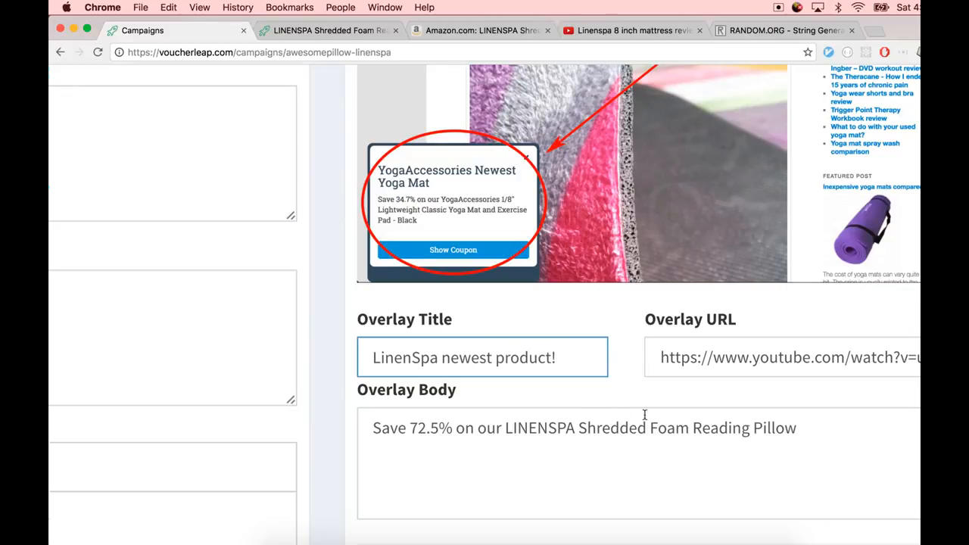
left_click(690, 428)
scroll(679, 431, "down", 4)
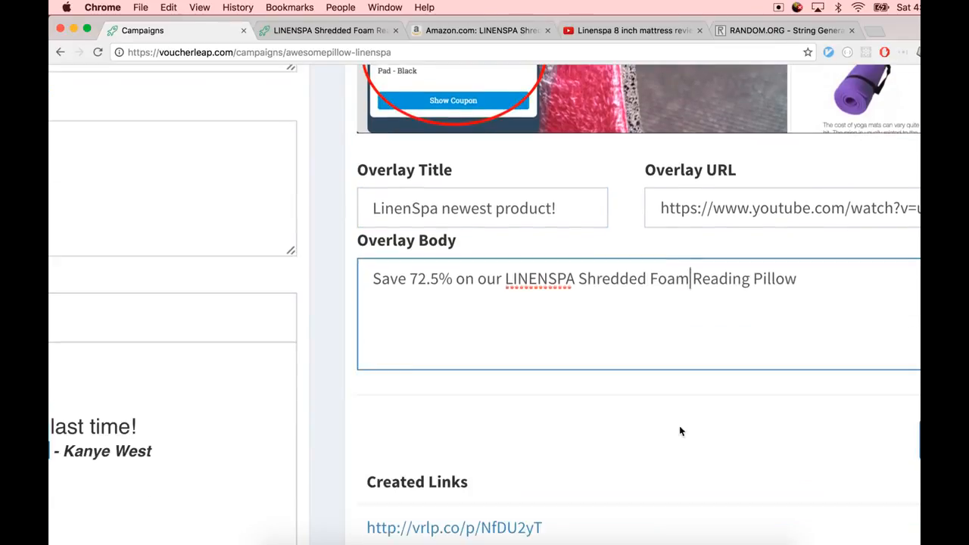
double_click(592, 276)
left_click(919, 440)
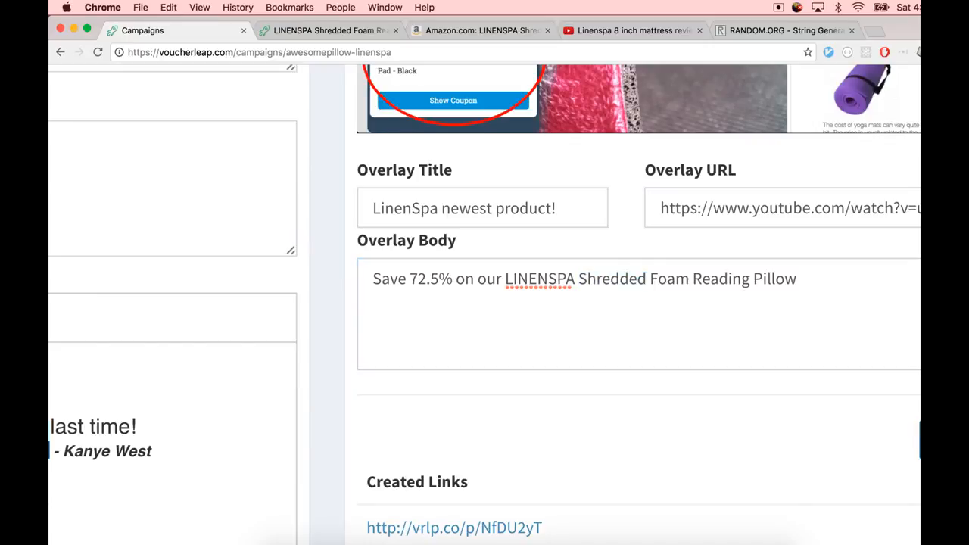
right_click(788, 441)
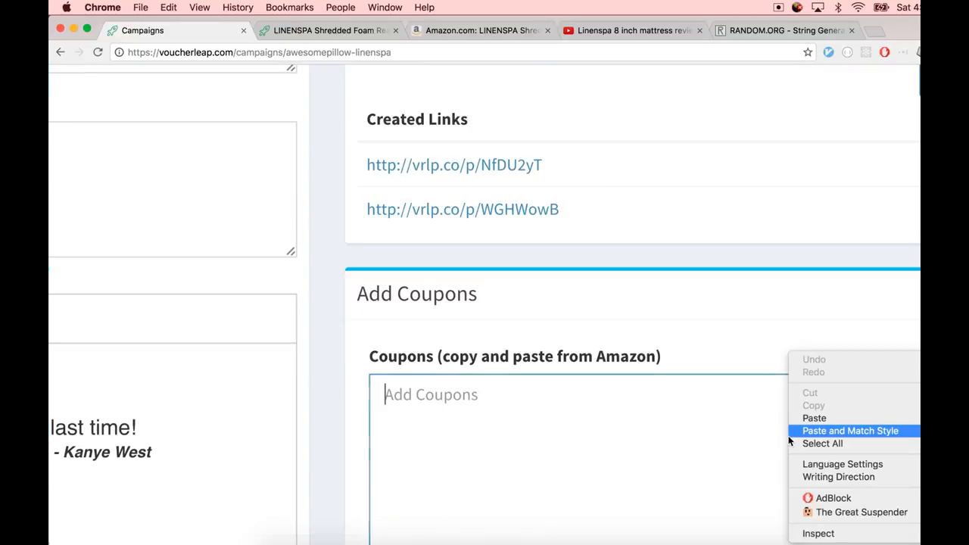
left_click(696, 400)
scroll(697, 400, "down", 5)
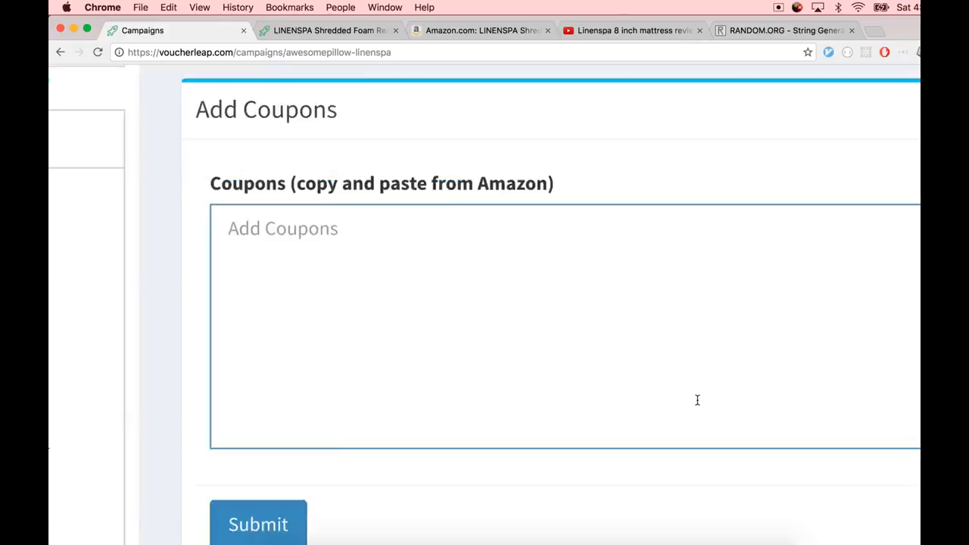
scroll(697, 401, "up", 2)
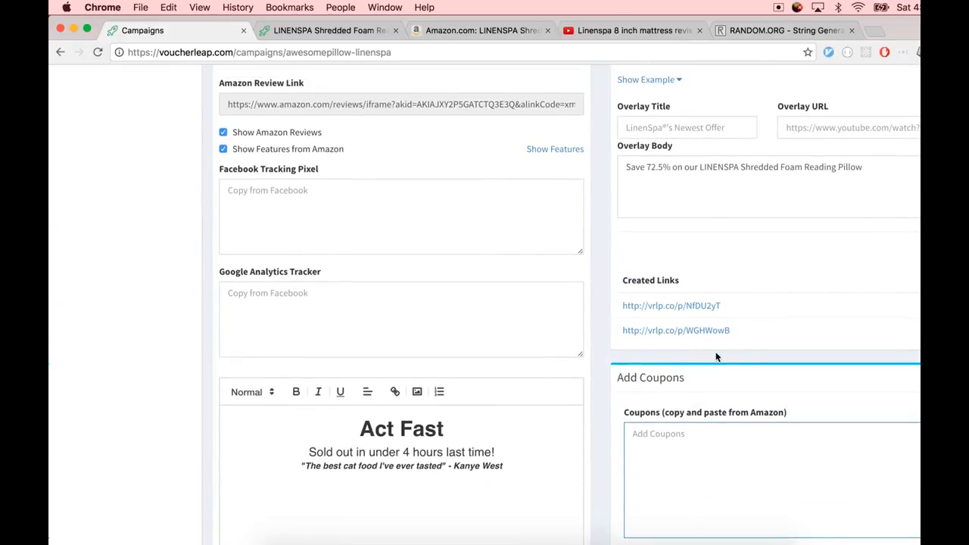
Open the newly created embedding link and review the overlay blurb on the video
left_click_drag(762, 339, 627, 306)
left_click(632, 333)
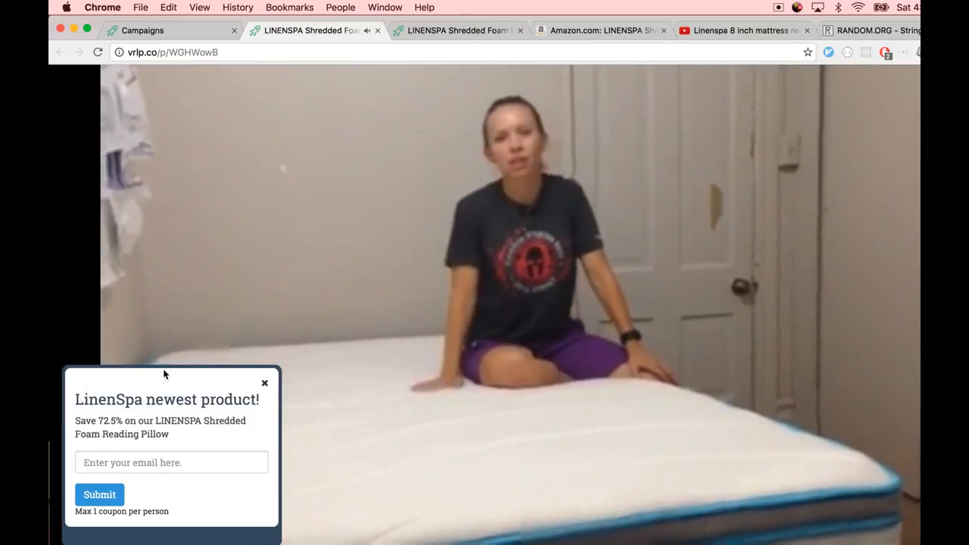
triple_click(129, 420)
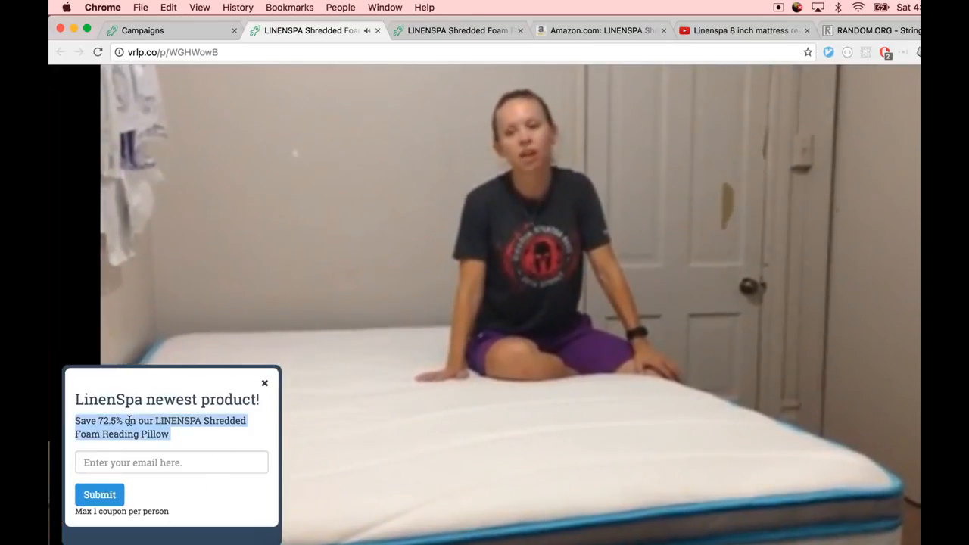
left_click(128, 421)
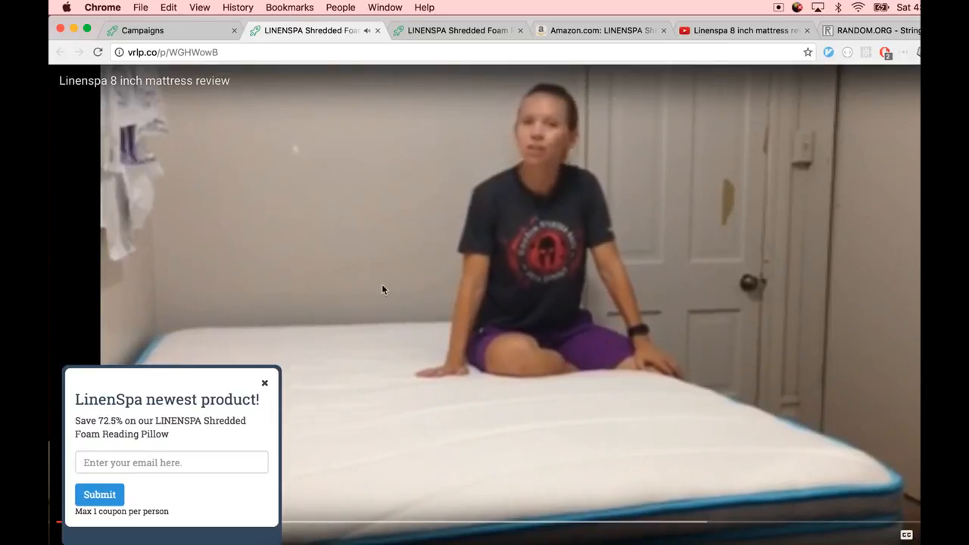
left_click(523, 255)
Return to the campaign settings and expand the Product Embeddings example again
key("ctrl+shift+Tab")
scroll(764, 245, "up", 1)
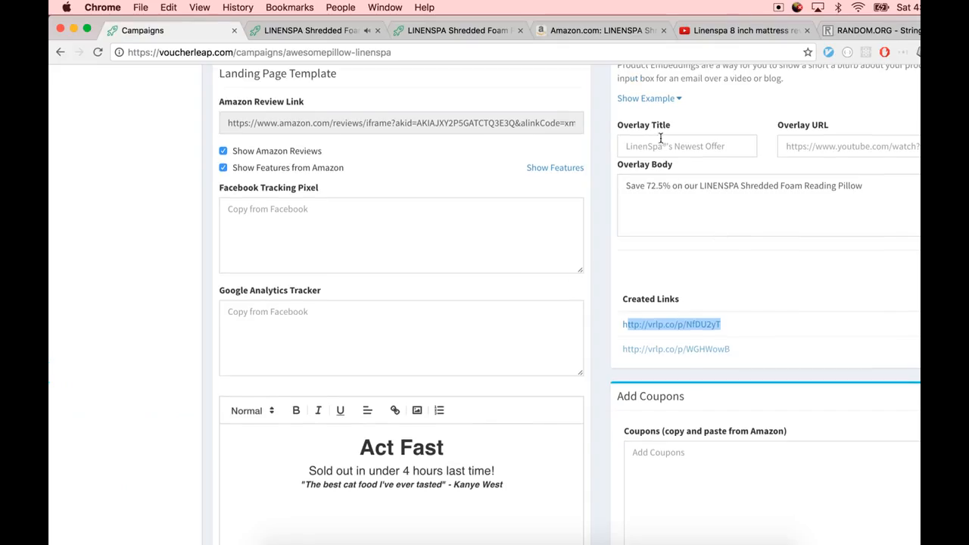
left_click(649, 98)
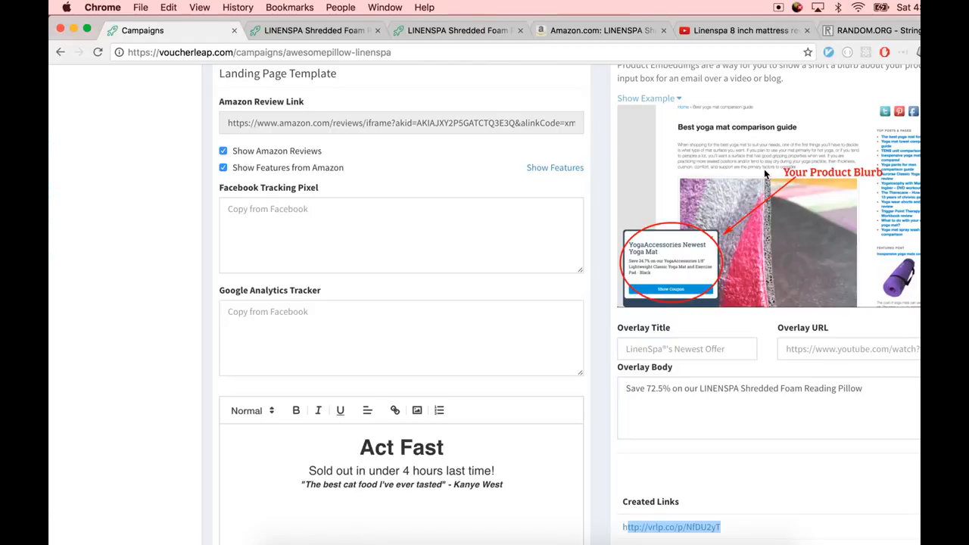